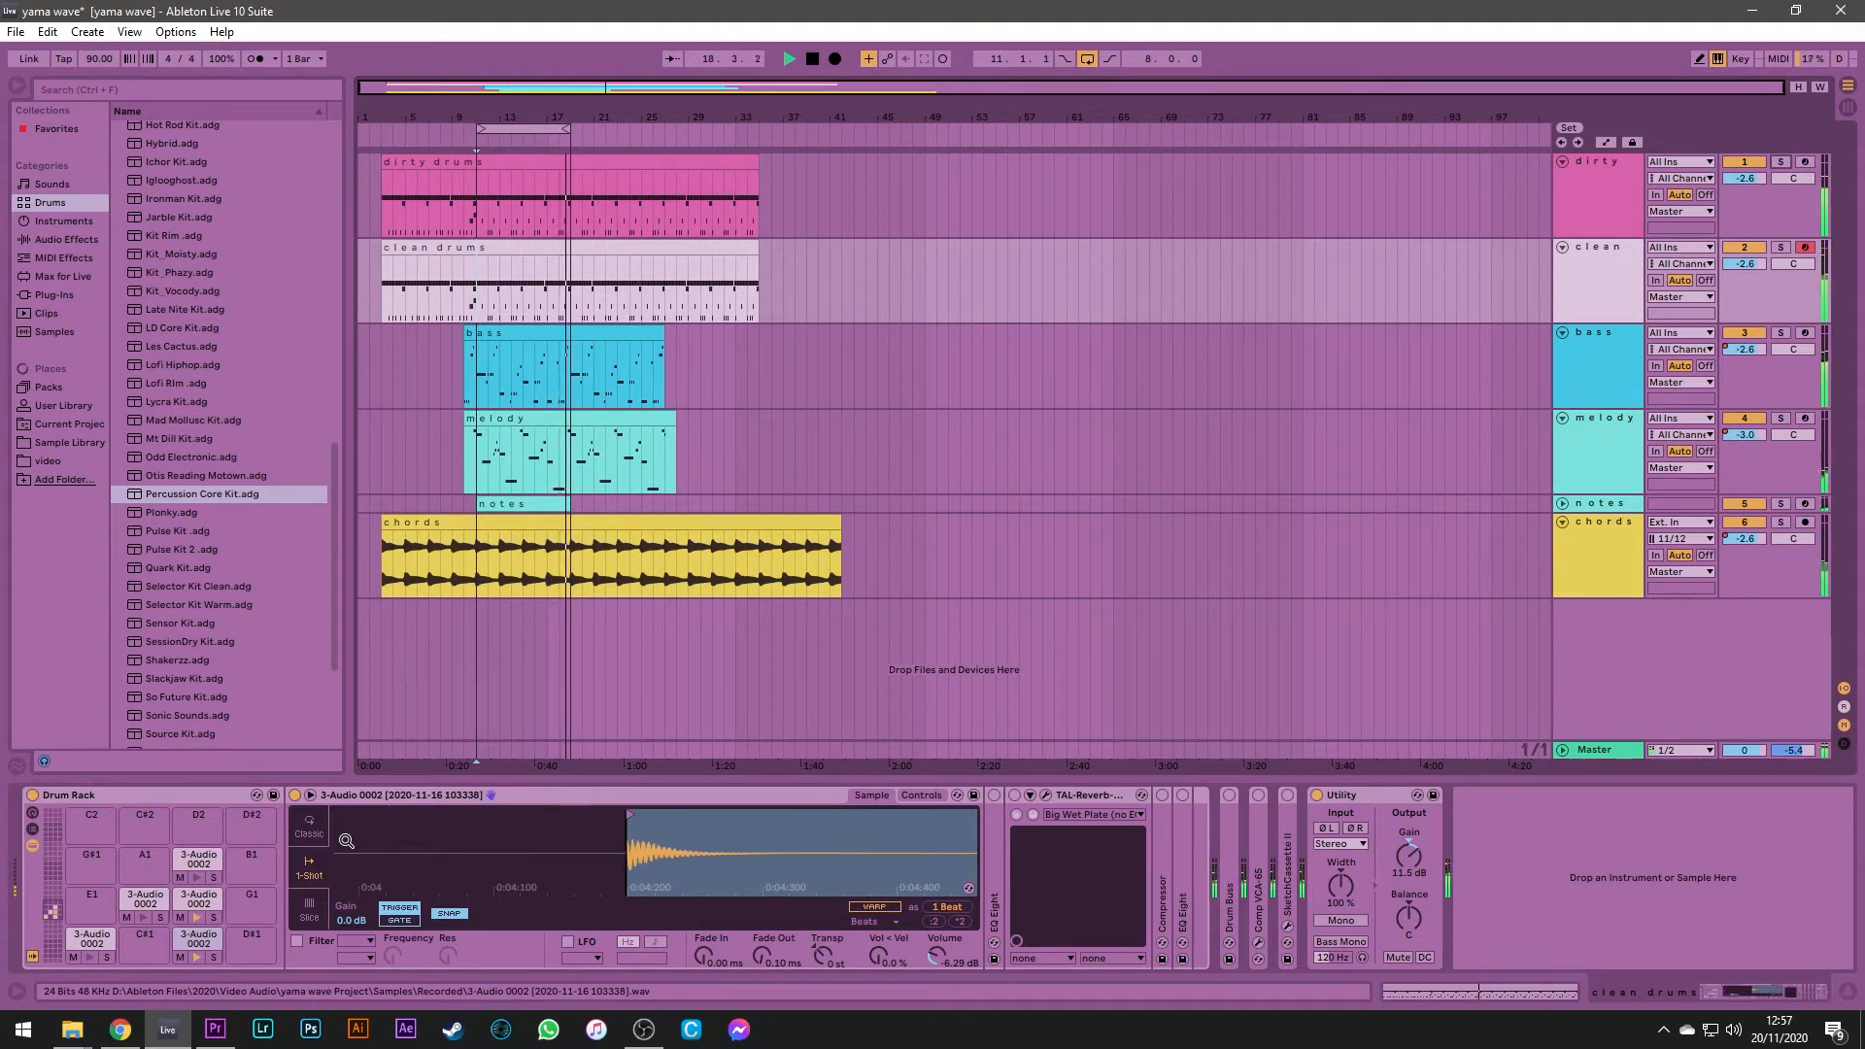
Solo the clean drums track and play the looped section to audition it
{"action": "key", "text": "space"}
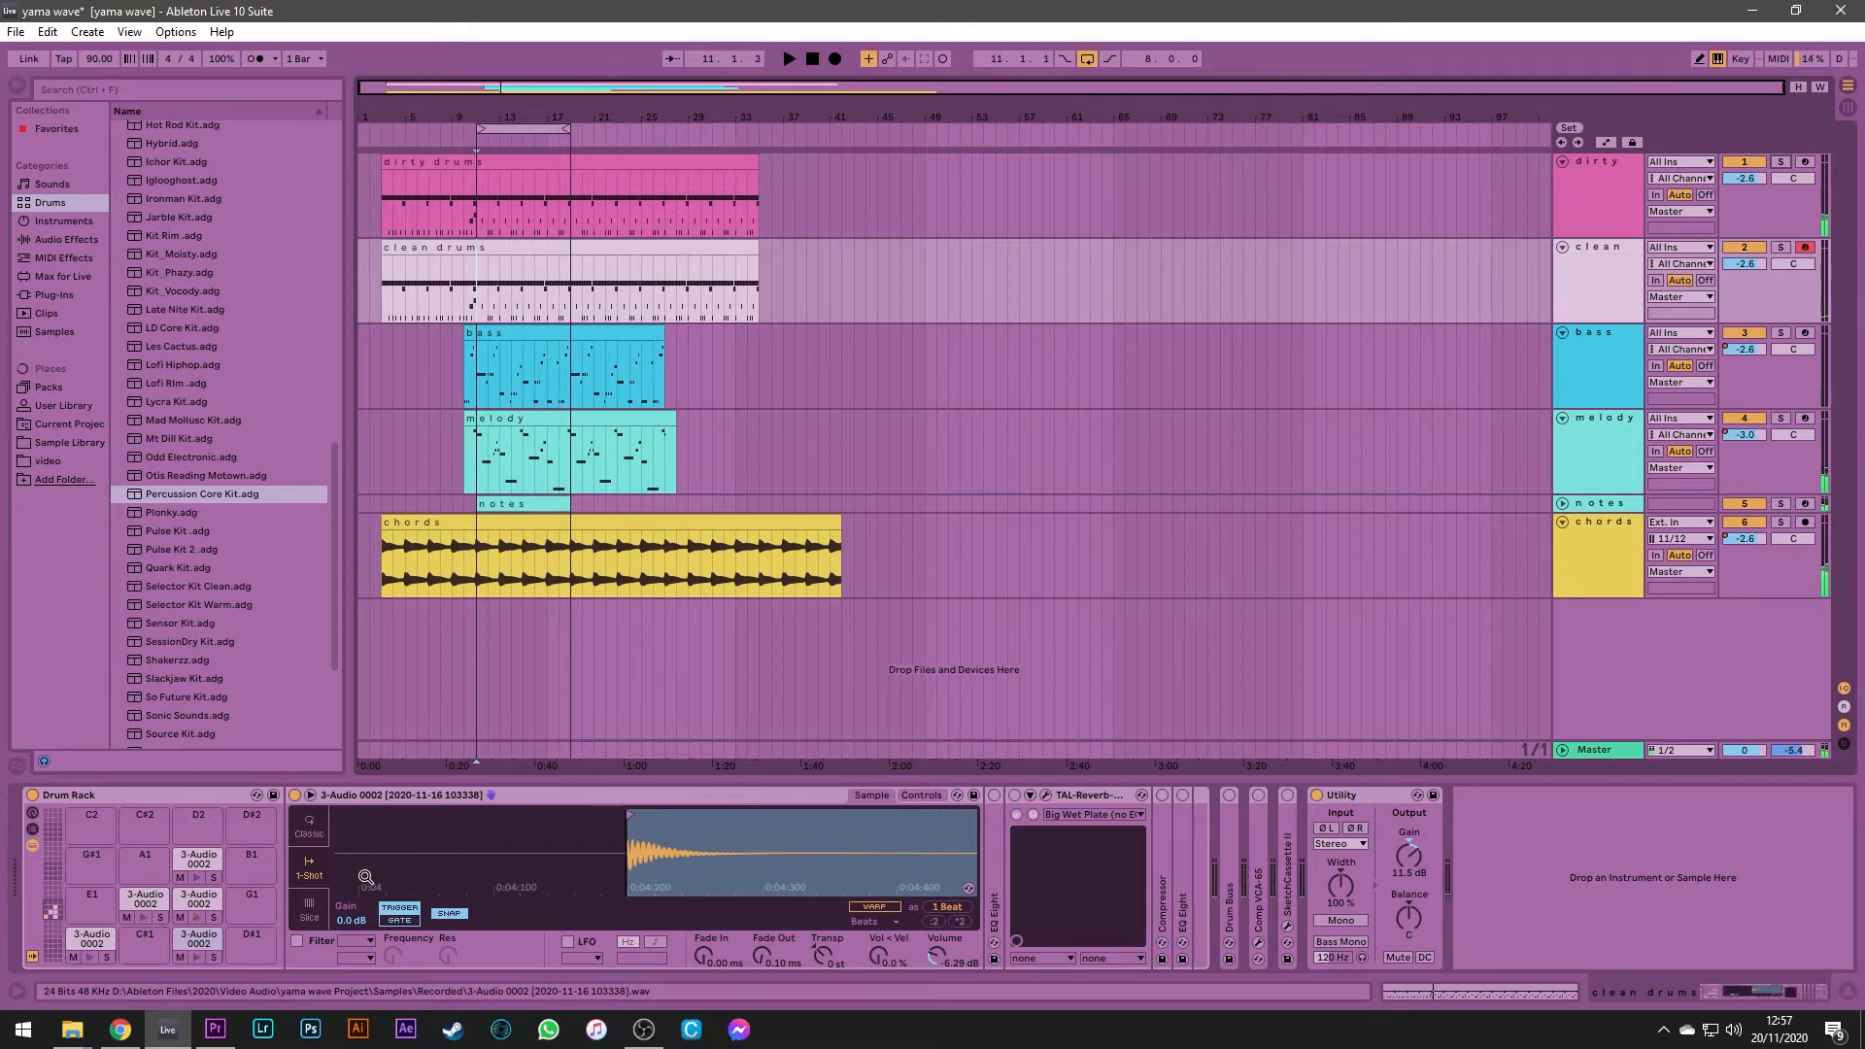
{"action": "left_click", "coordinate": [1604, 272]}
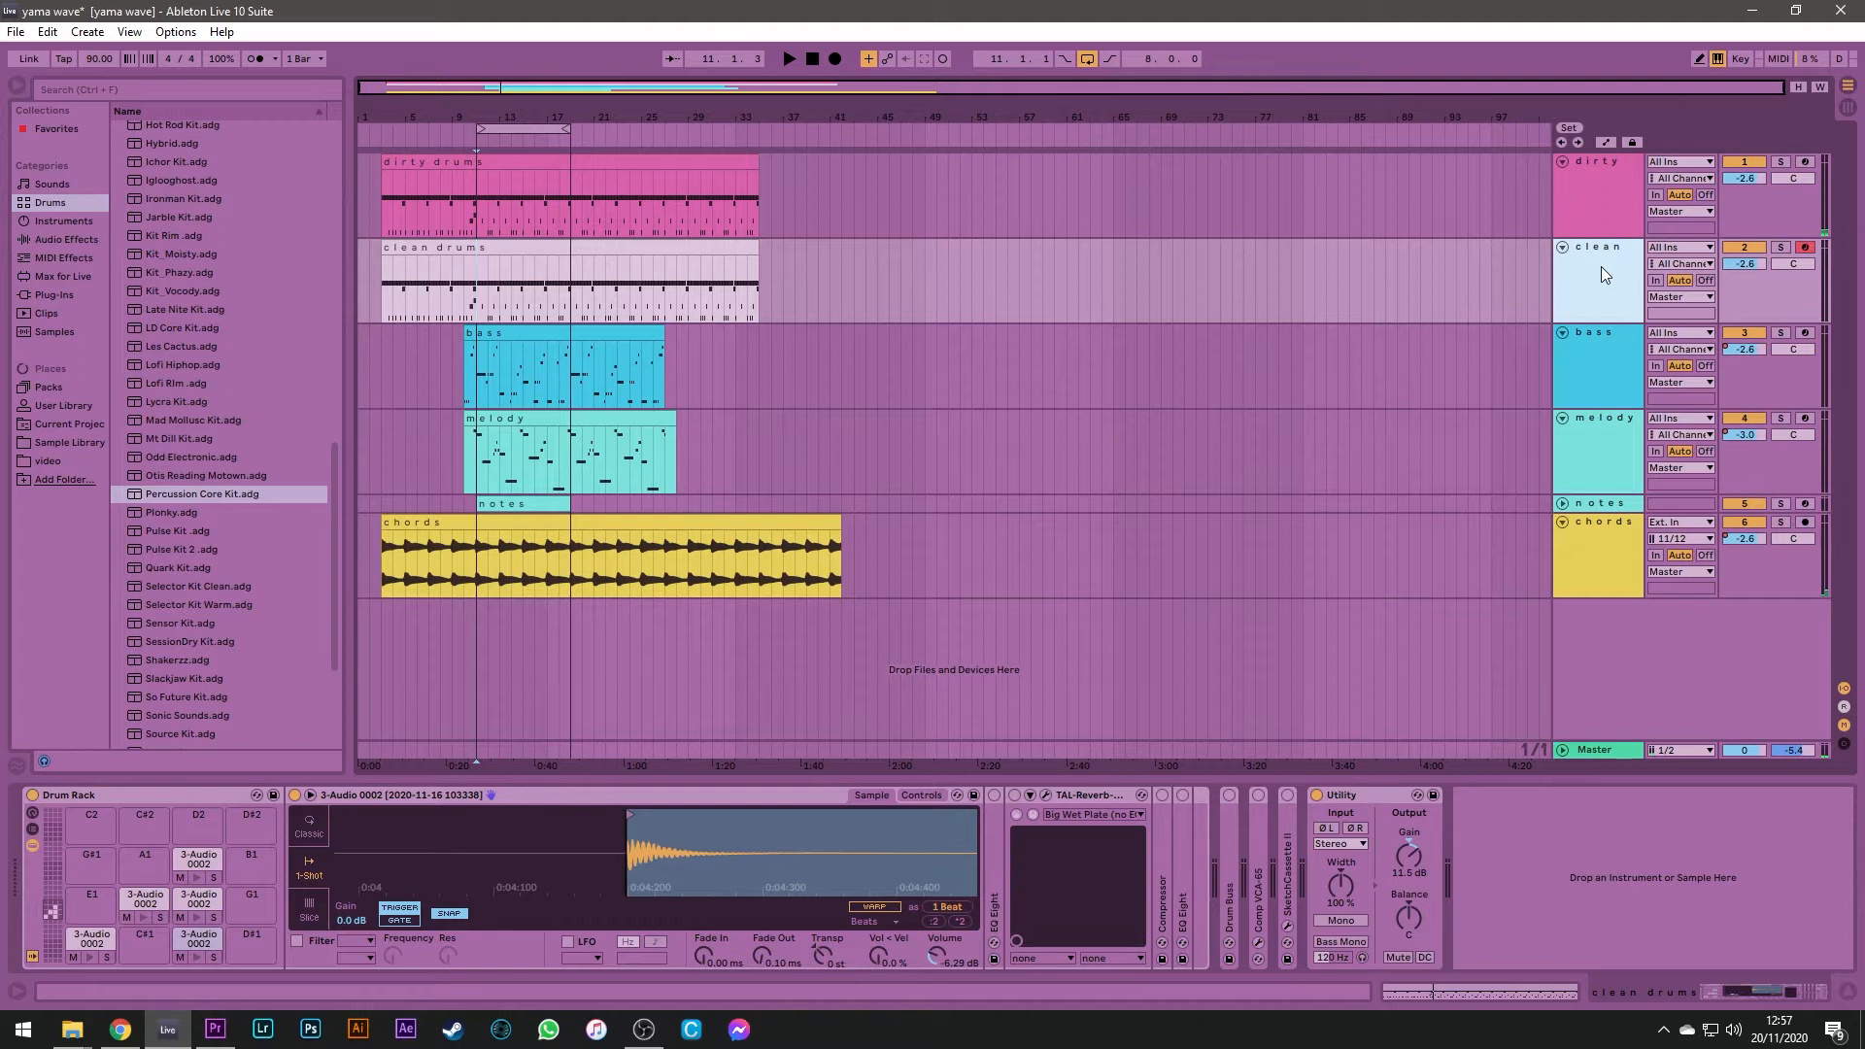
{"action": "left_click", "coordinate": [1780, 249]}
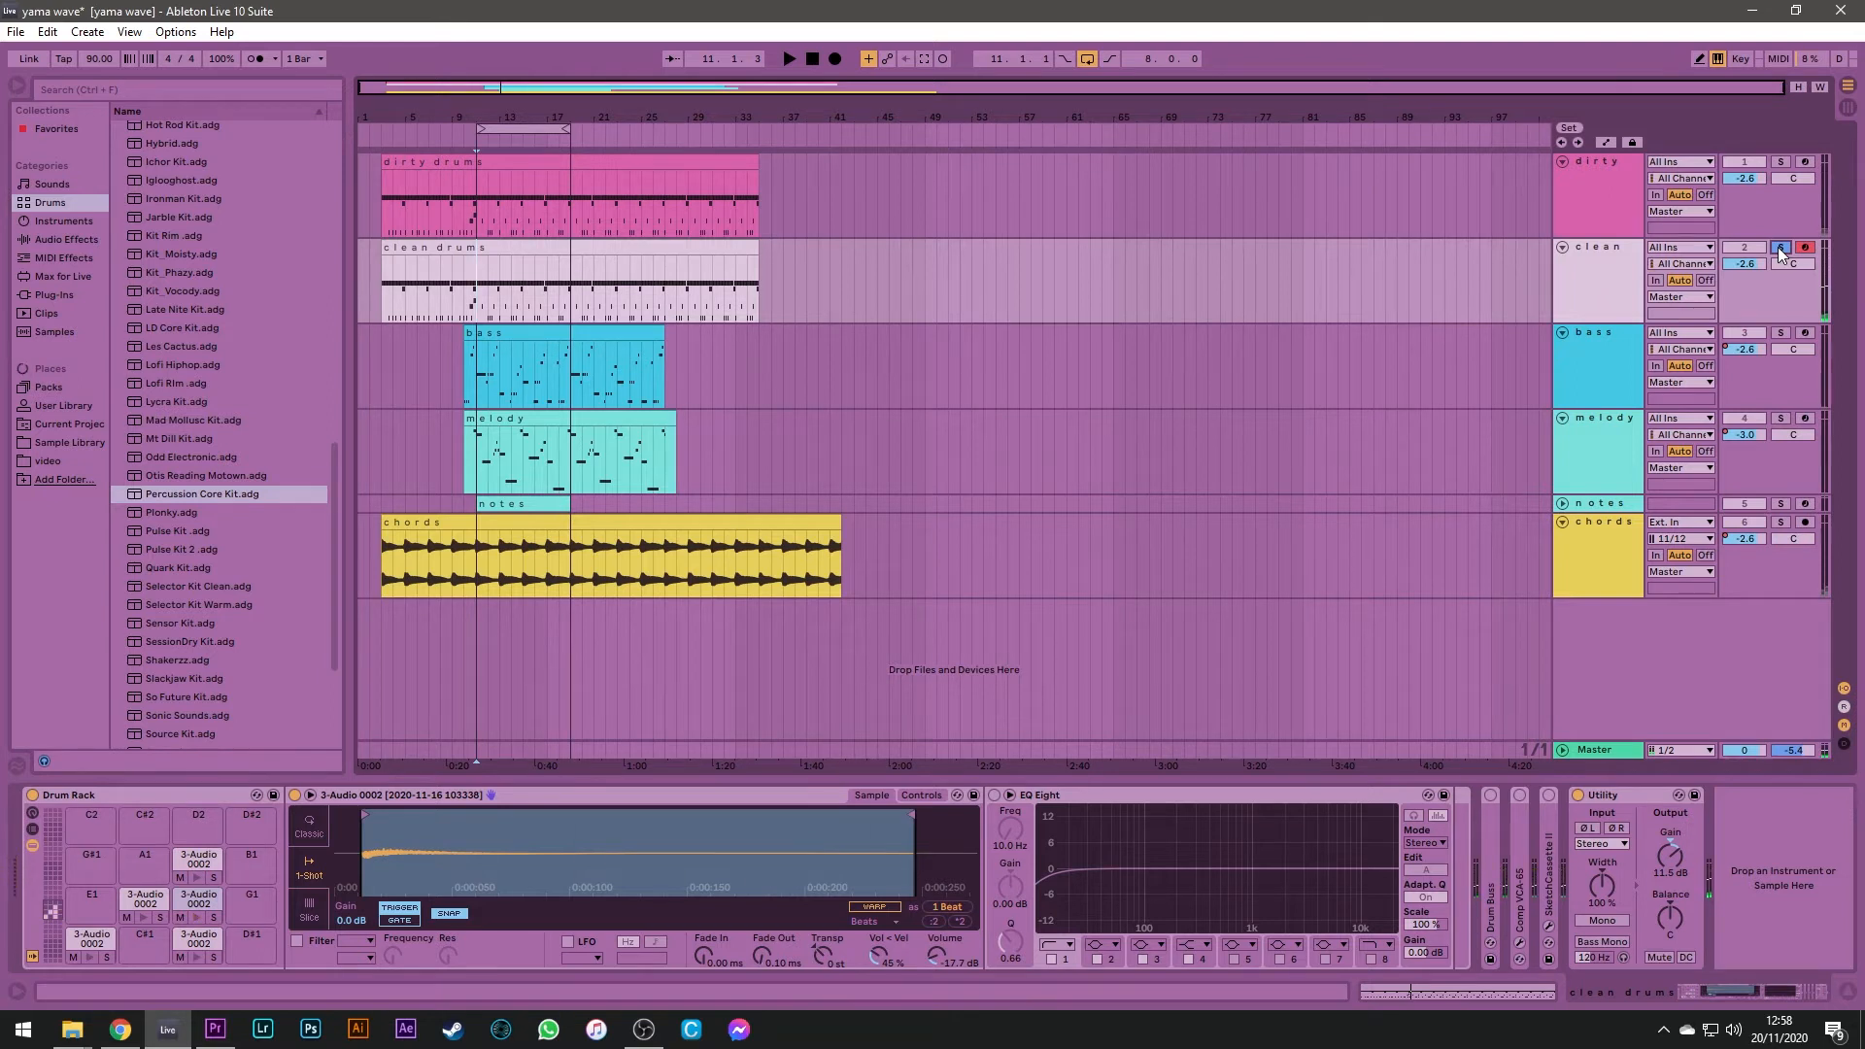
{"action": "key", "text": "space"}
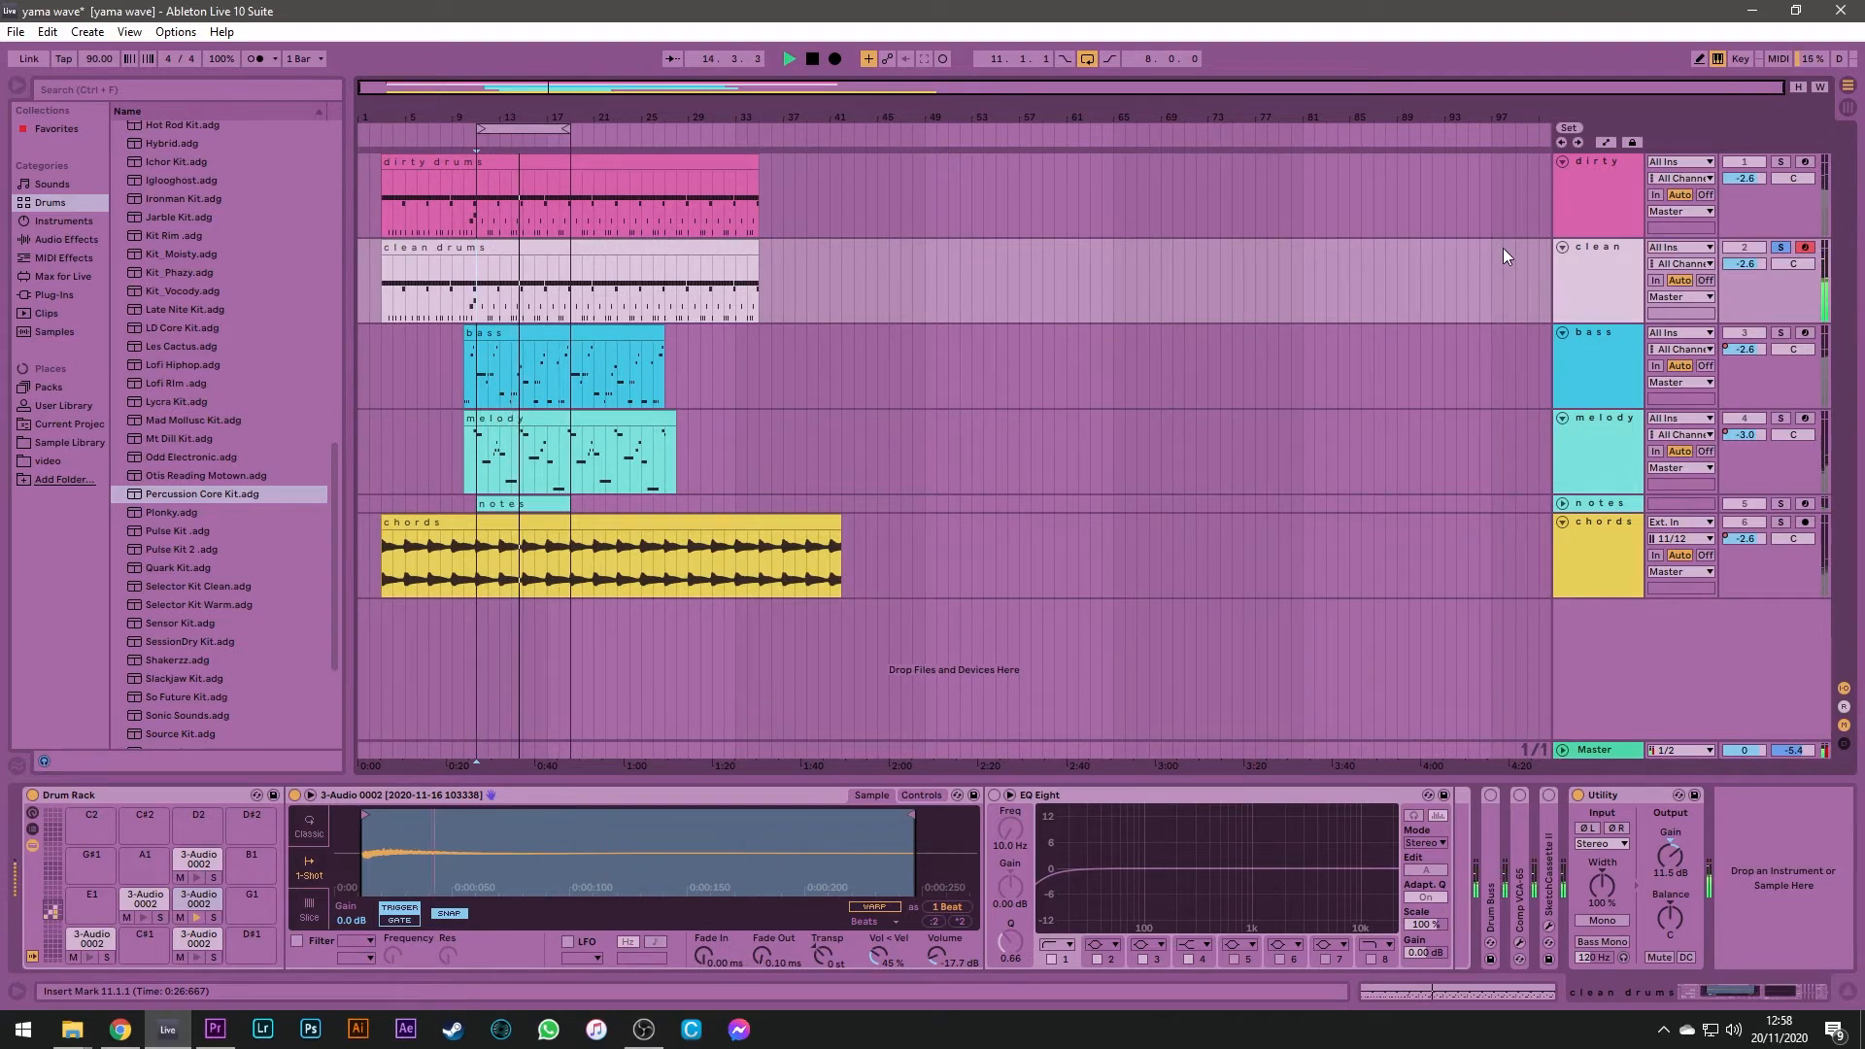
{"action": "key", "text": "space"}
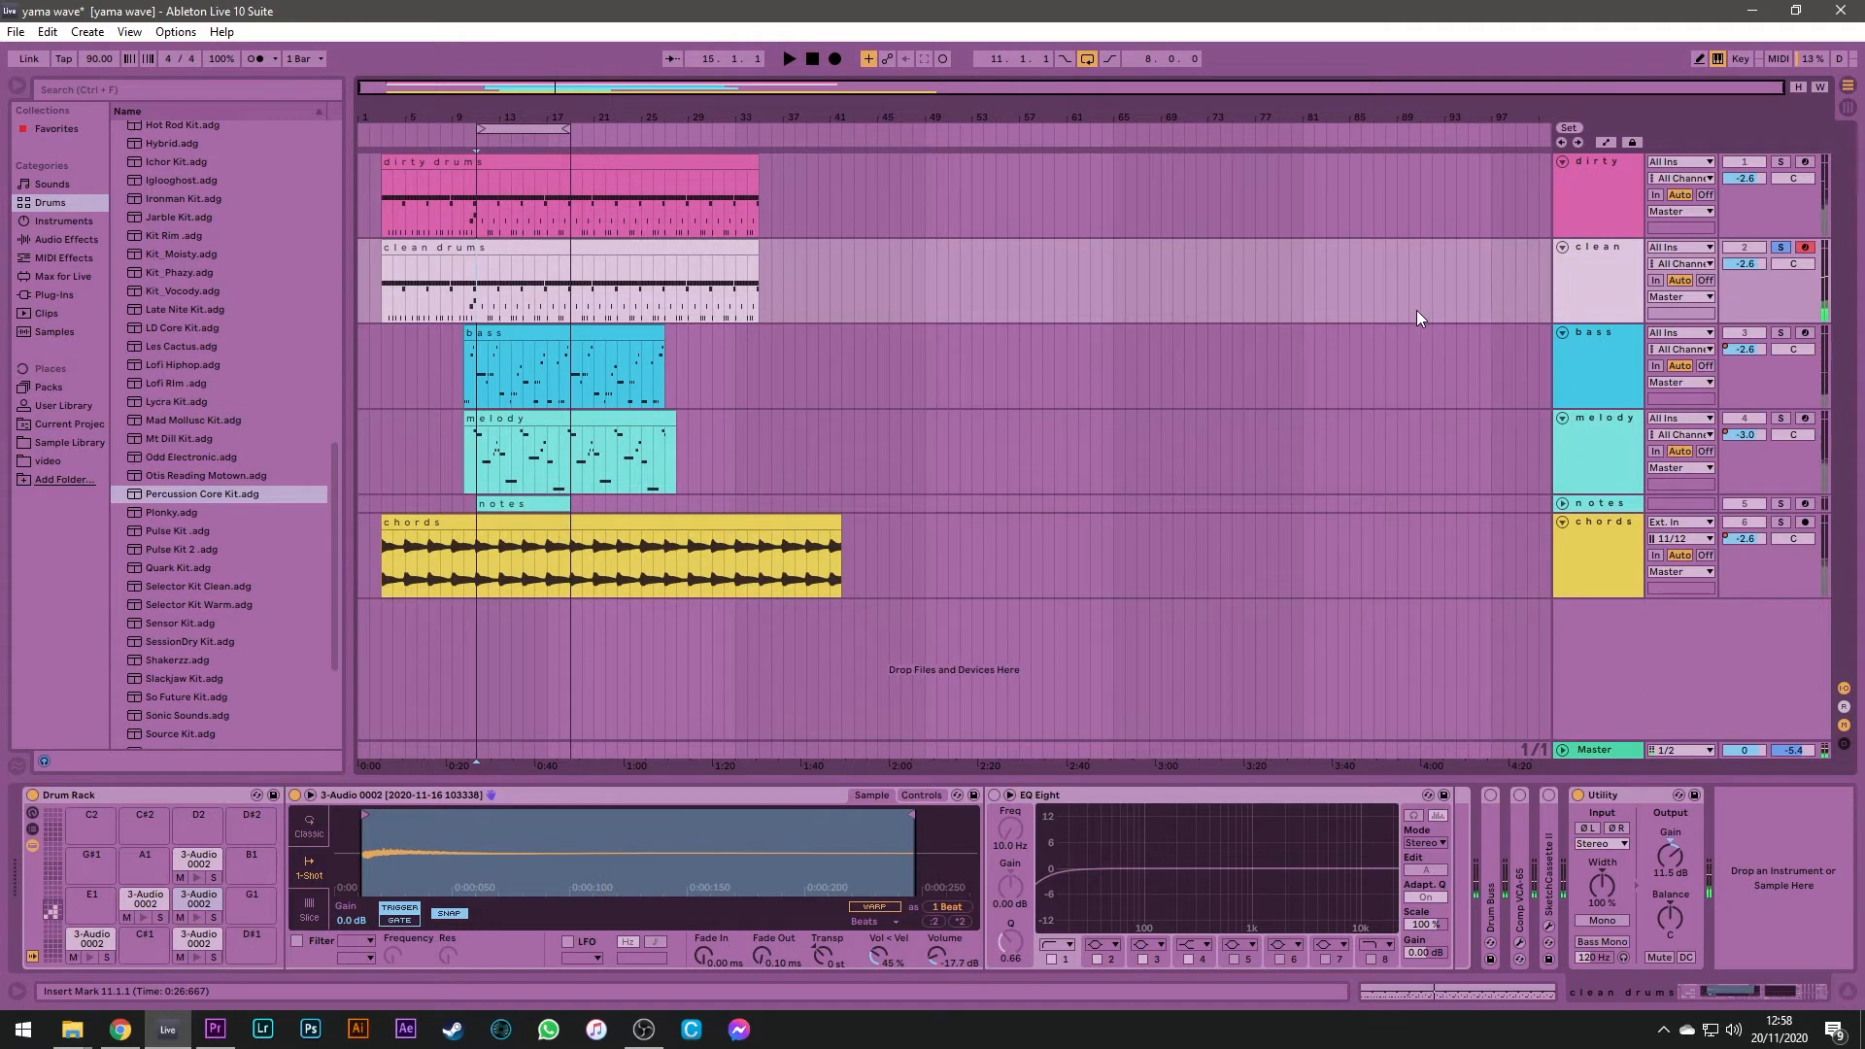
Solo the dirty drums track and play the loop, comparing it alone against the full mix
{"action": "left_click", "coordinate": [1764, 173]}
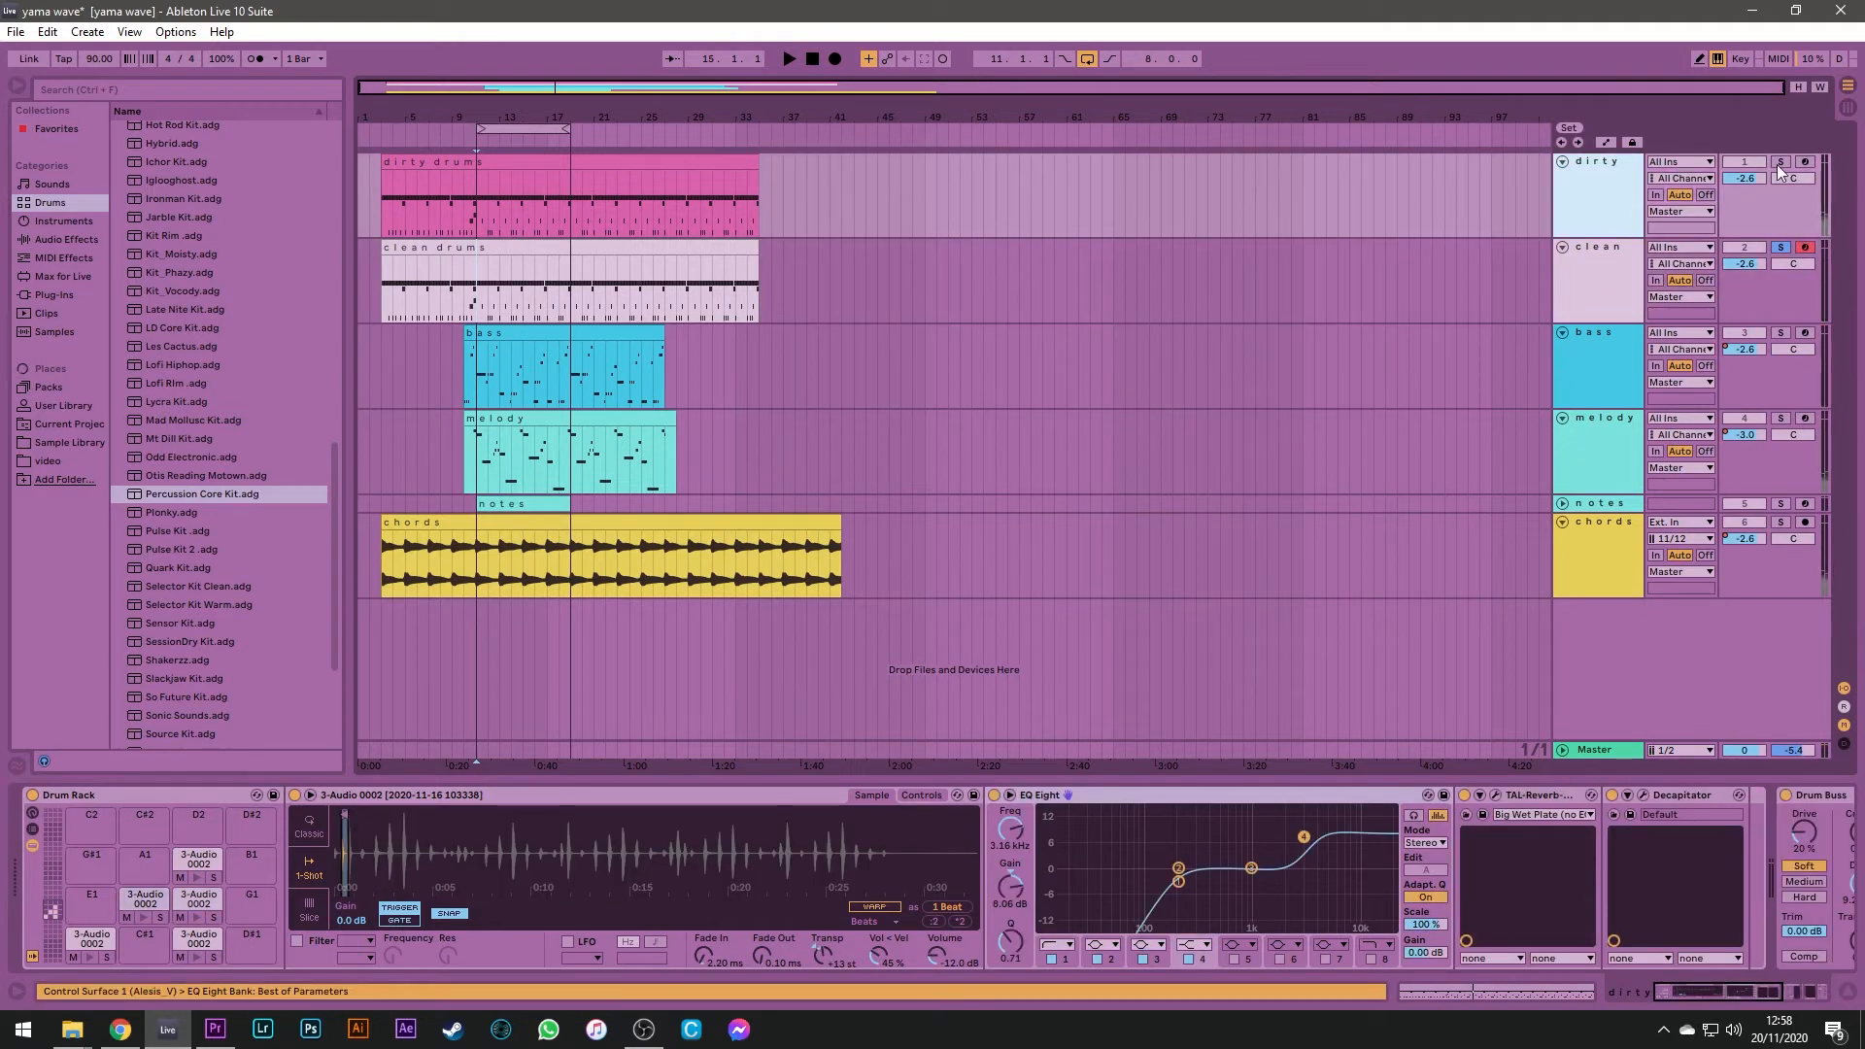
{"action": "left_click", "coordinate": [1779, 165]}
{"action": "key", "text": "space"}
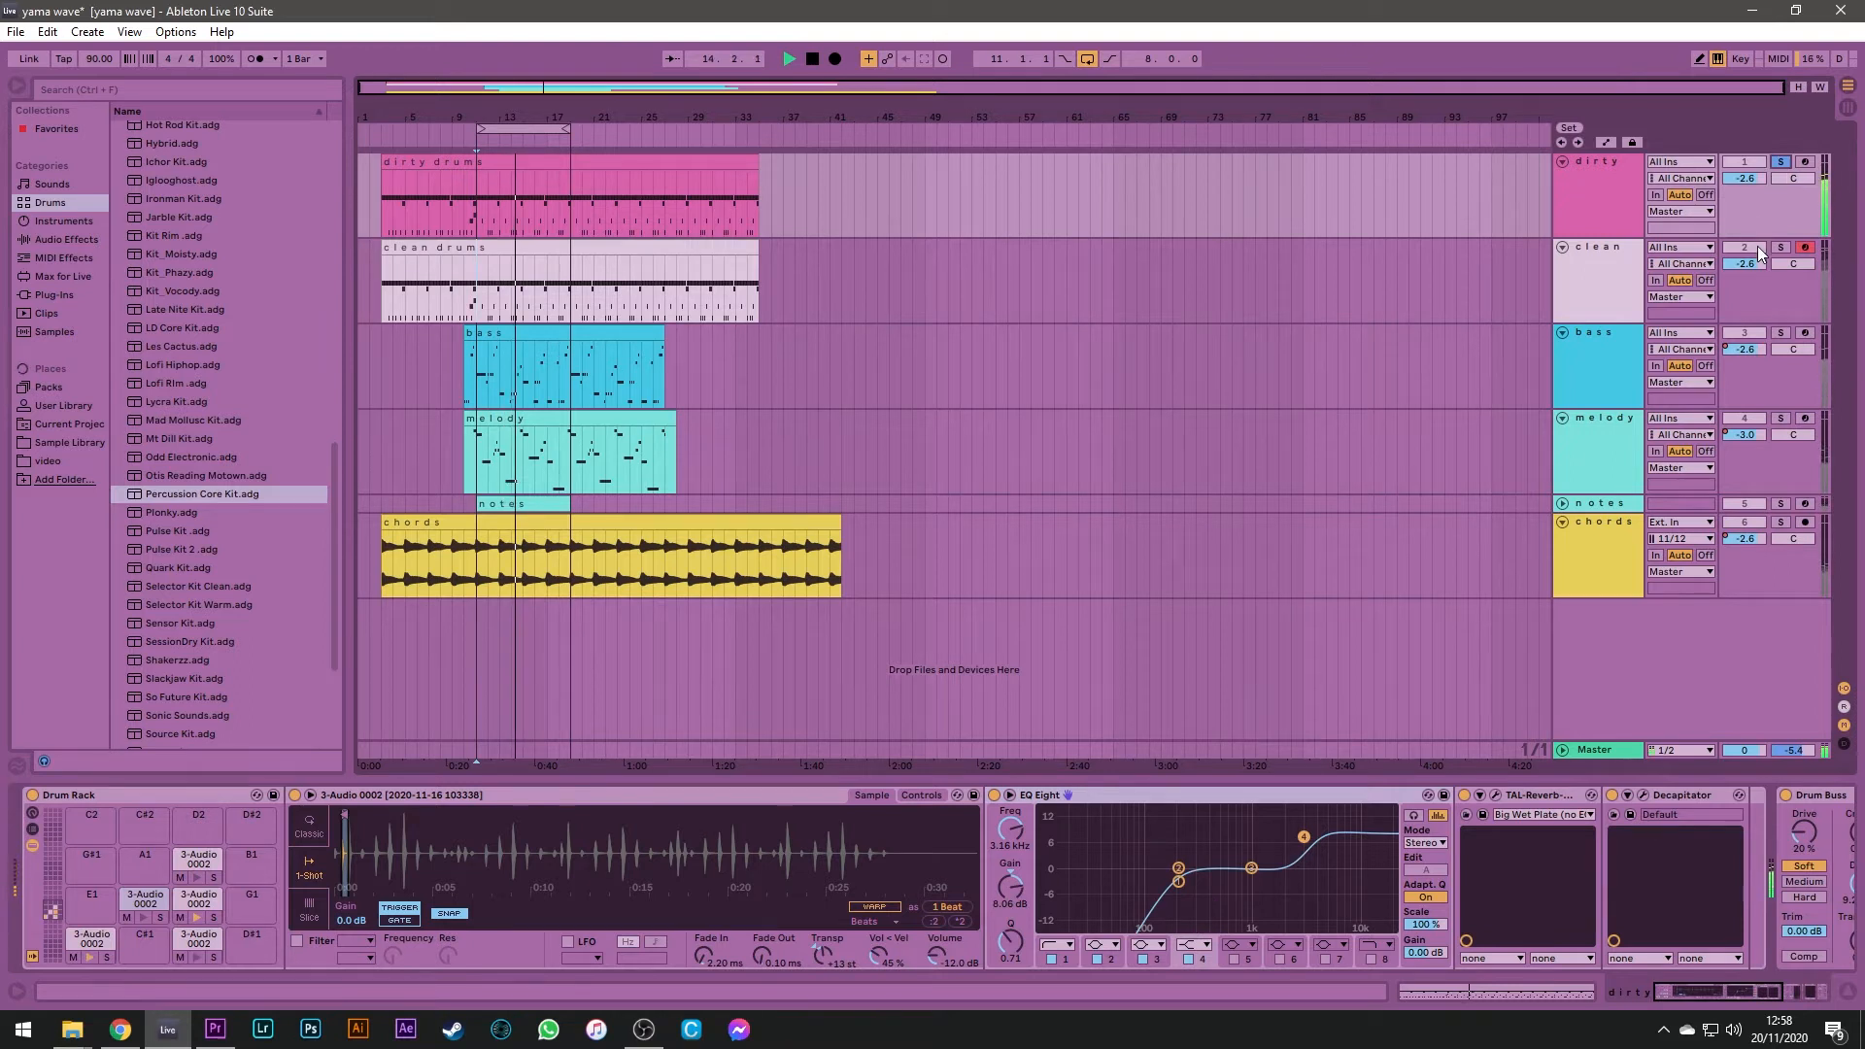
{"action": "left_click", "coordinate": [1783, 163]}
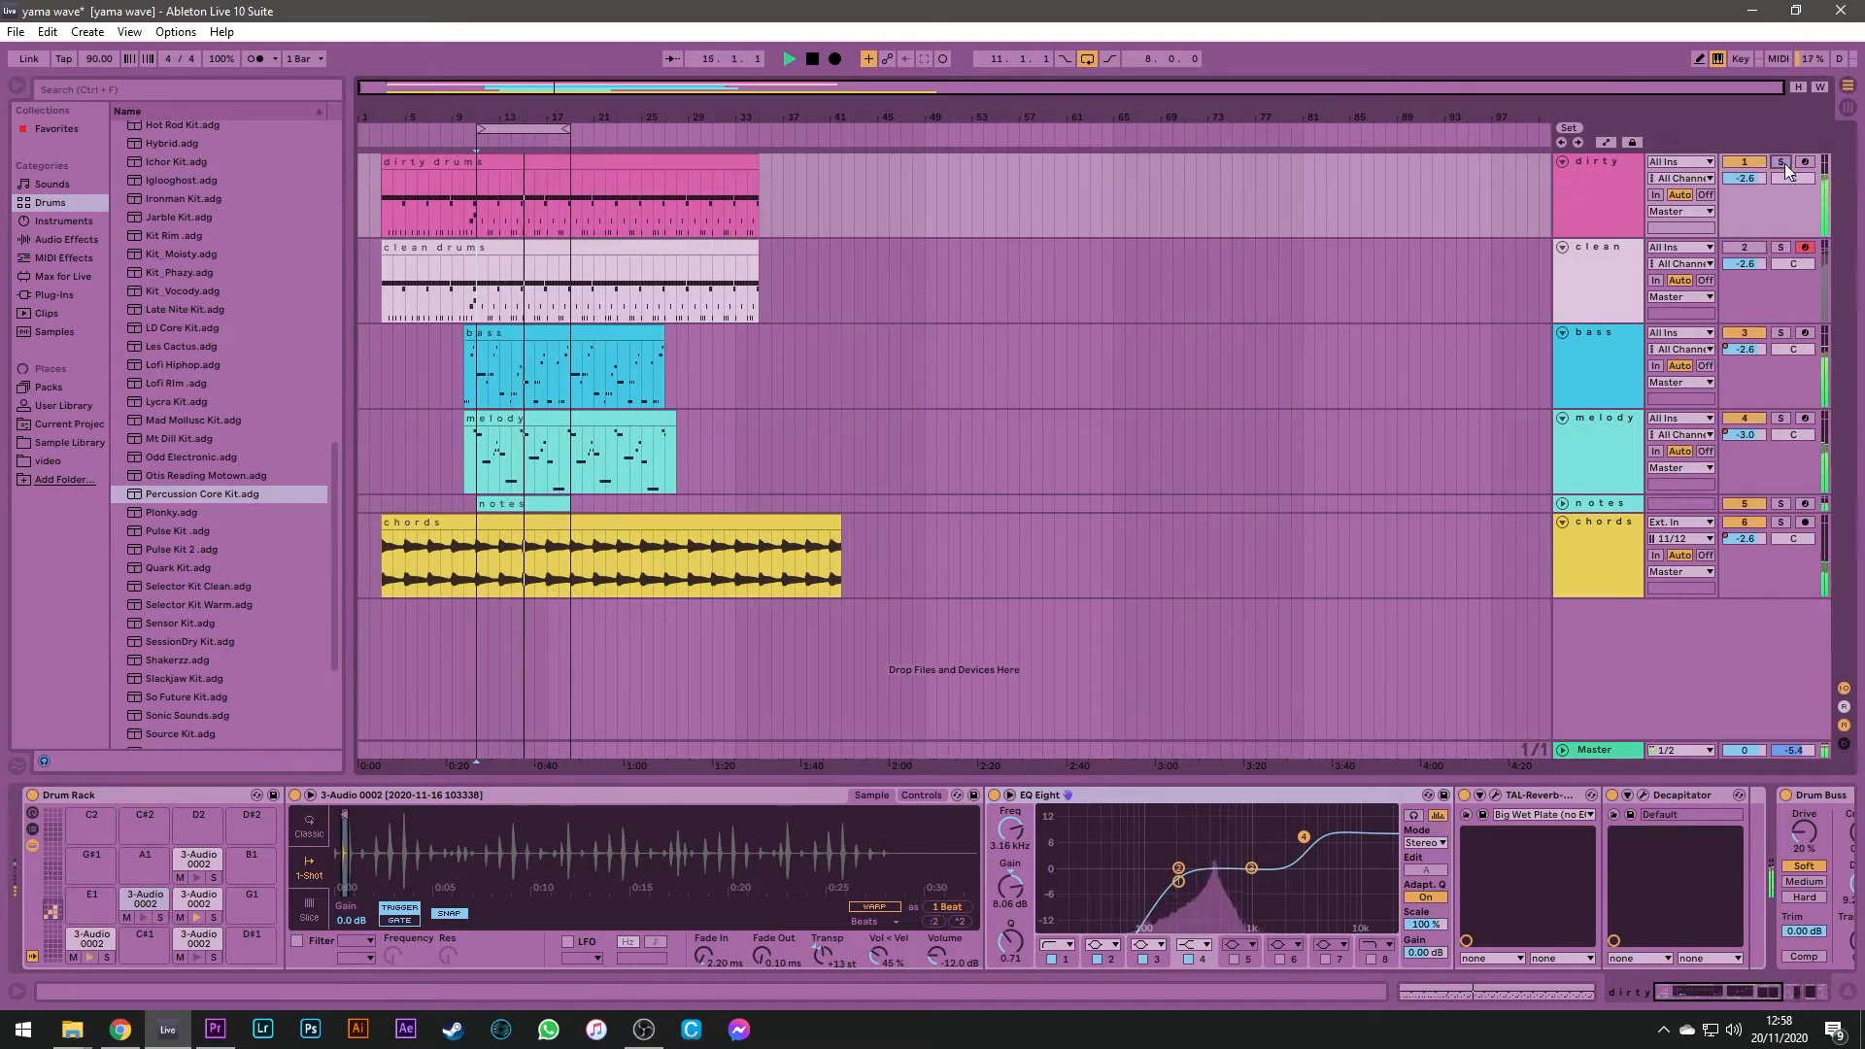
{"action": "left_click", "coordinate": [1784, 163]}
{"action": "key", "text": "space"}
In the dirty drums track's Drum Rack, solo the C1 pad and arm the track for playing
{"action": "left_click", "coordinate": [1600, 284]}
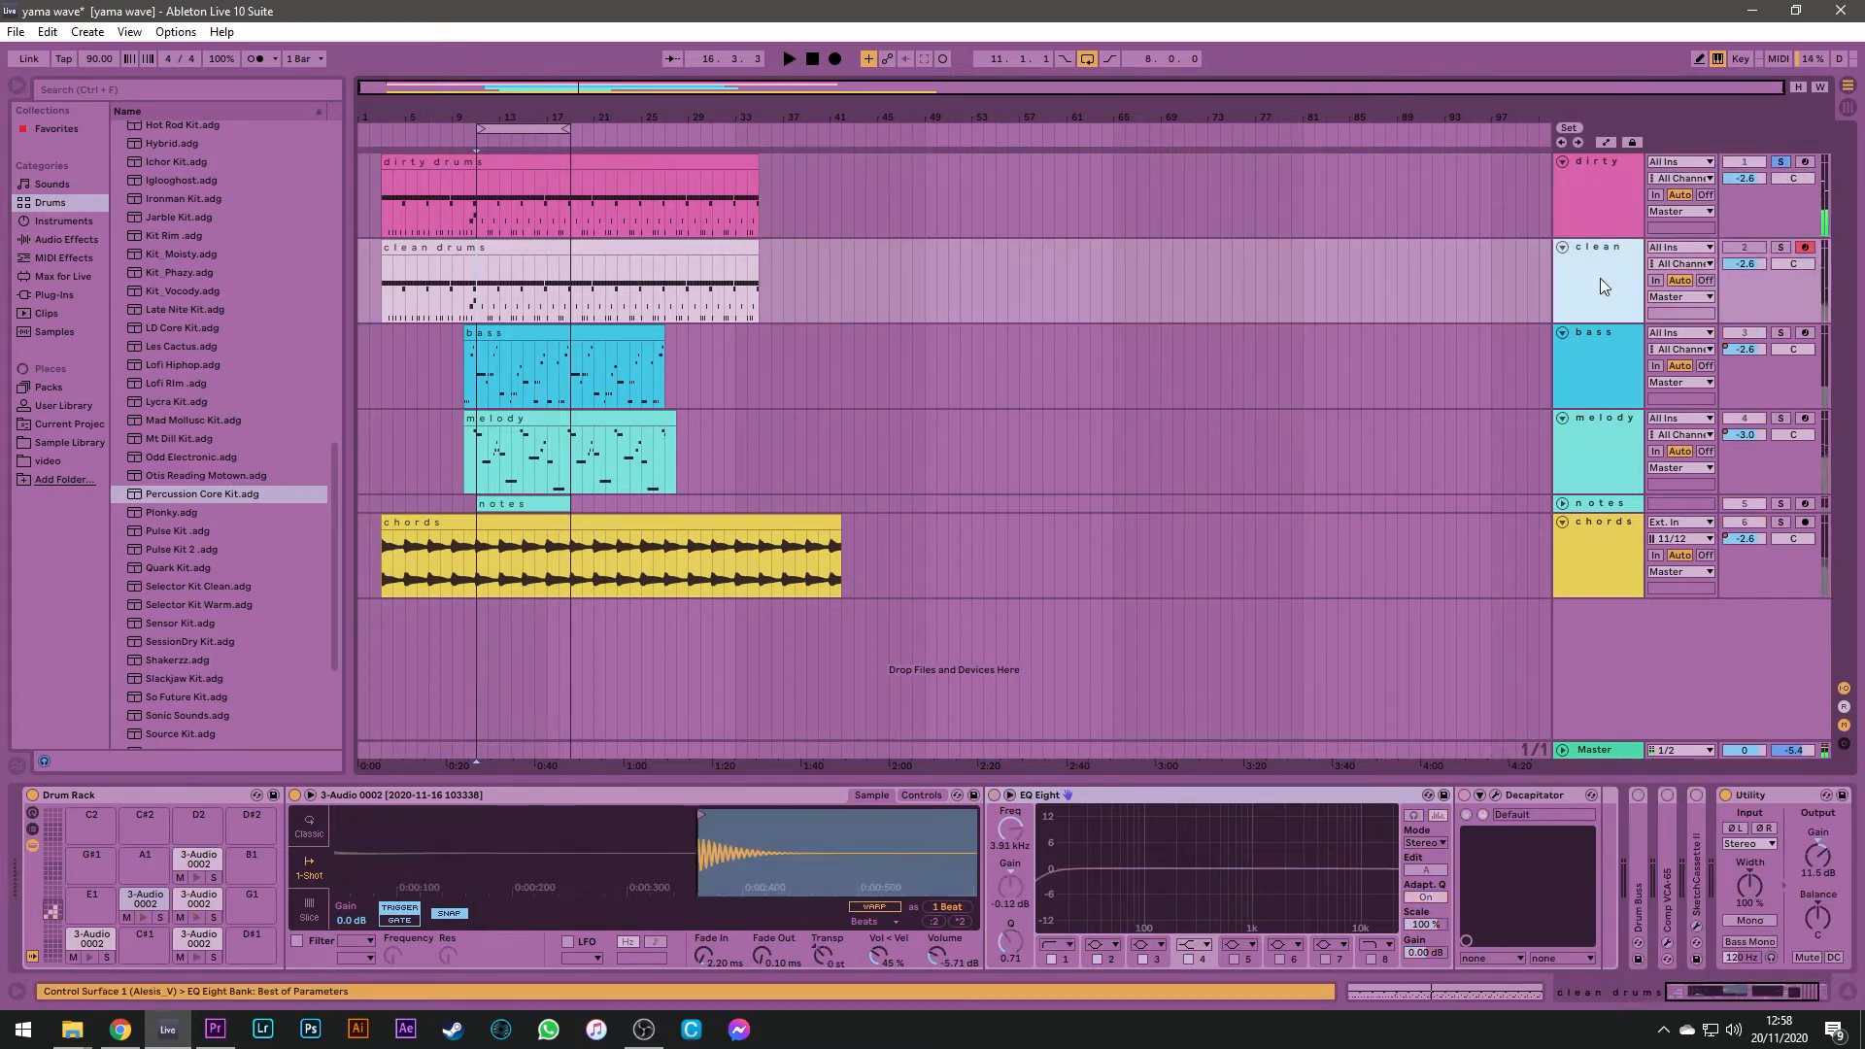
{"action": "left_click", "coordinate": [1612, 225]}
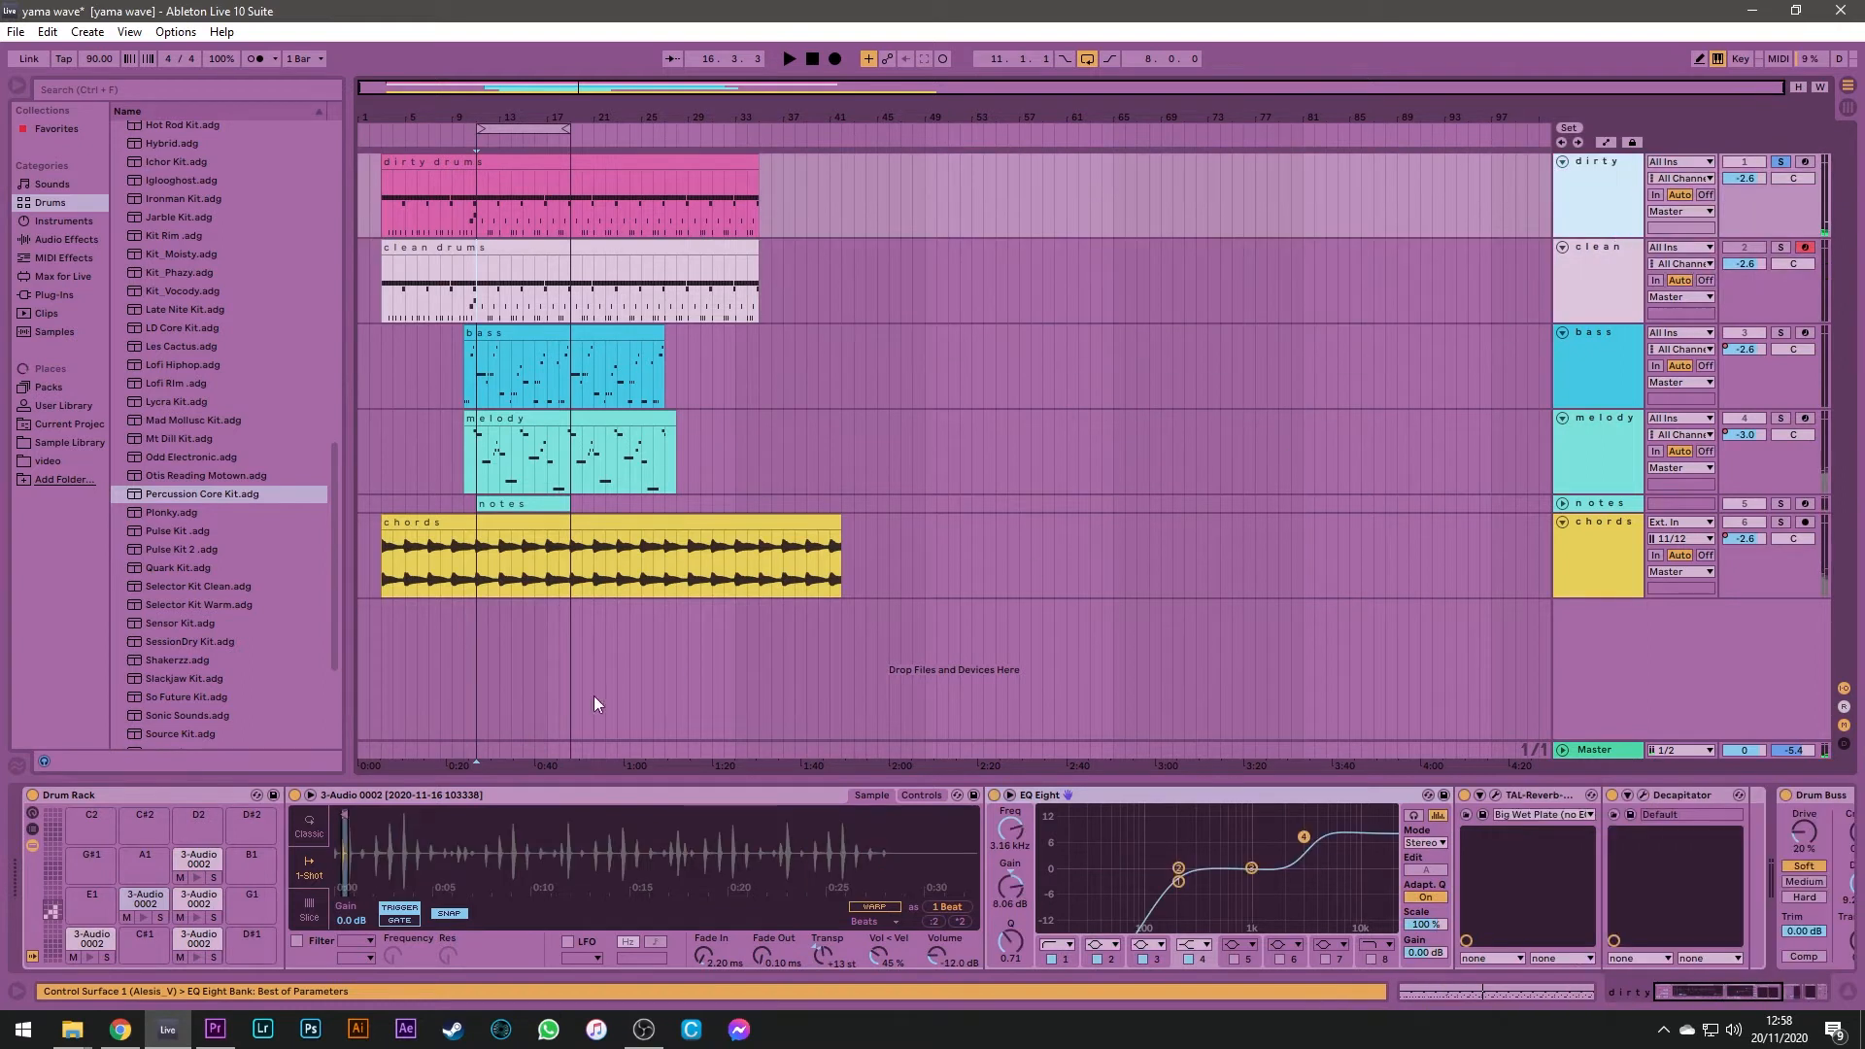
{"action": "left_click", "coordinate": [107, 957]}
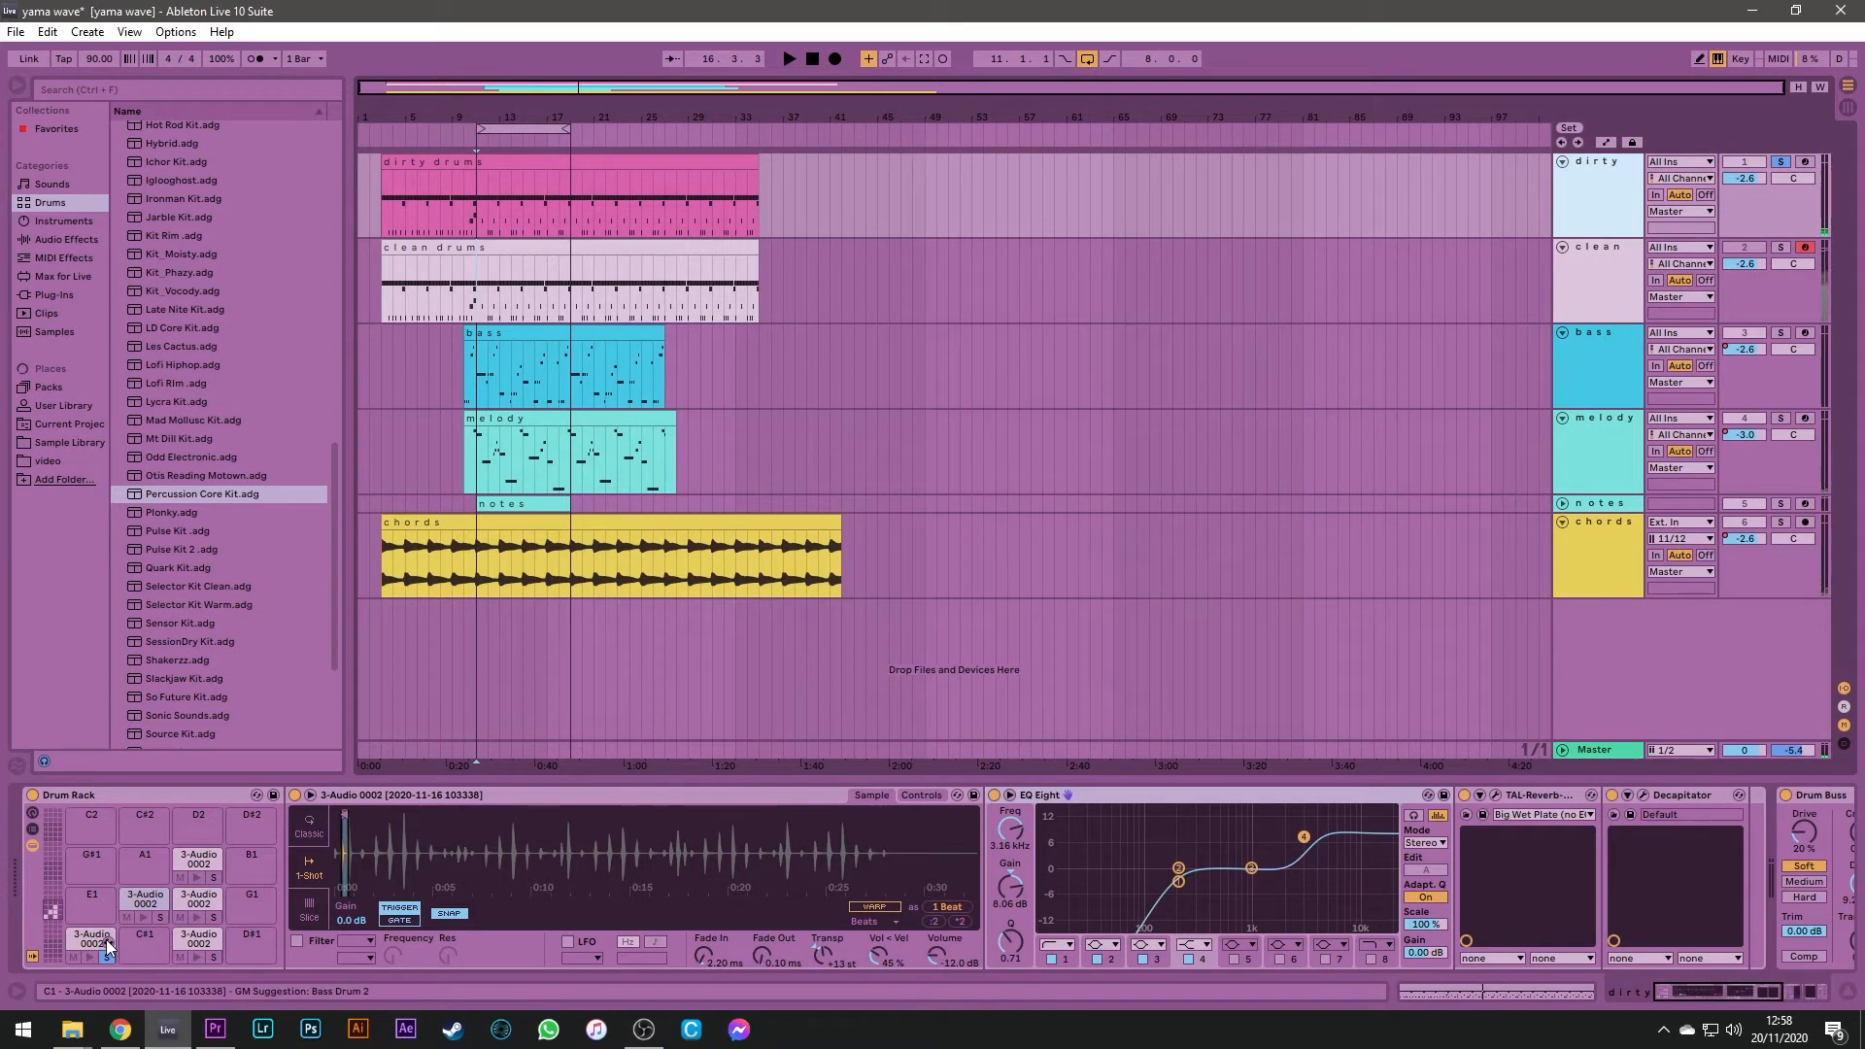
{"action": "left_click", "coordinate": [1805, 161]}
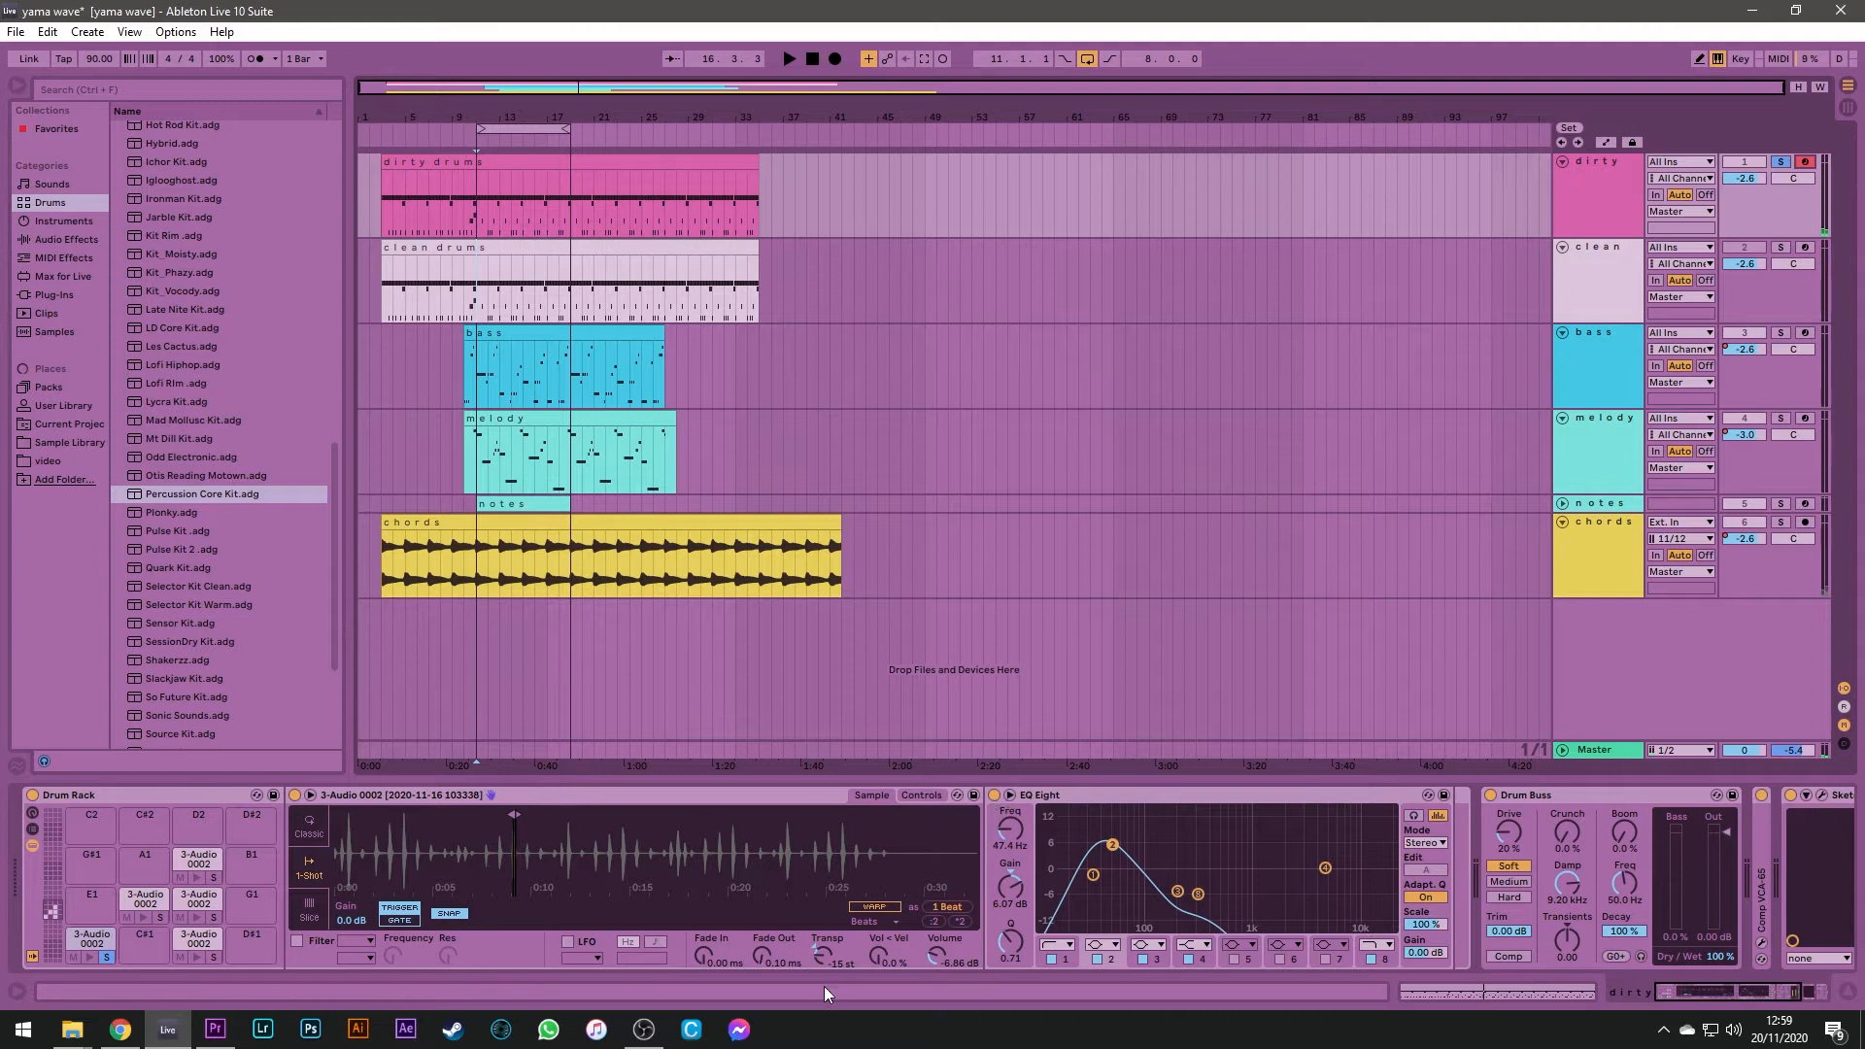
Adjust the C1 sample's transposition and audition the sample with its EQ Eight bypassed and switched back on
{"action": "mouse_move", "coordinate": [824, 955]}
{"action": "left_mouse_down"}
{"action": "mouse_move", "coordinate": [823, 938]}
{"action": "mouse_move", "coordinate": [823, 960]}
{"action": "left_mouse_up"}
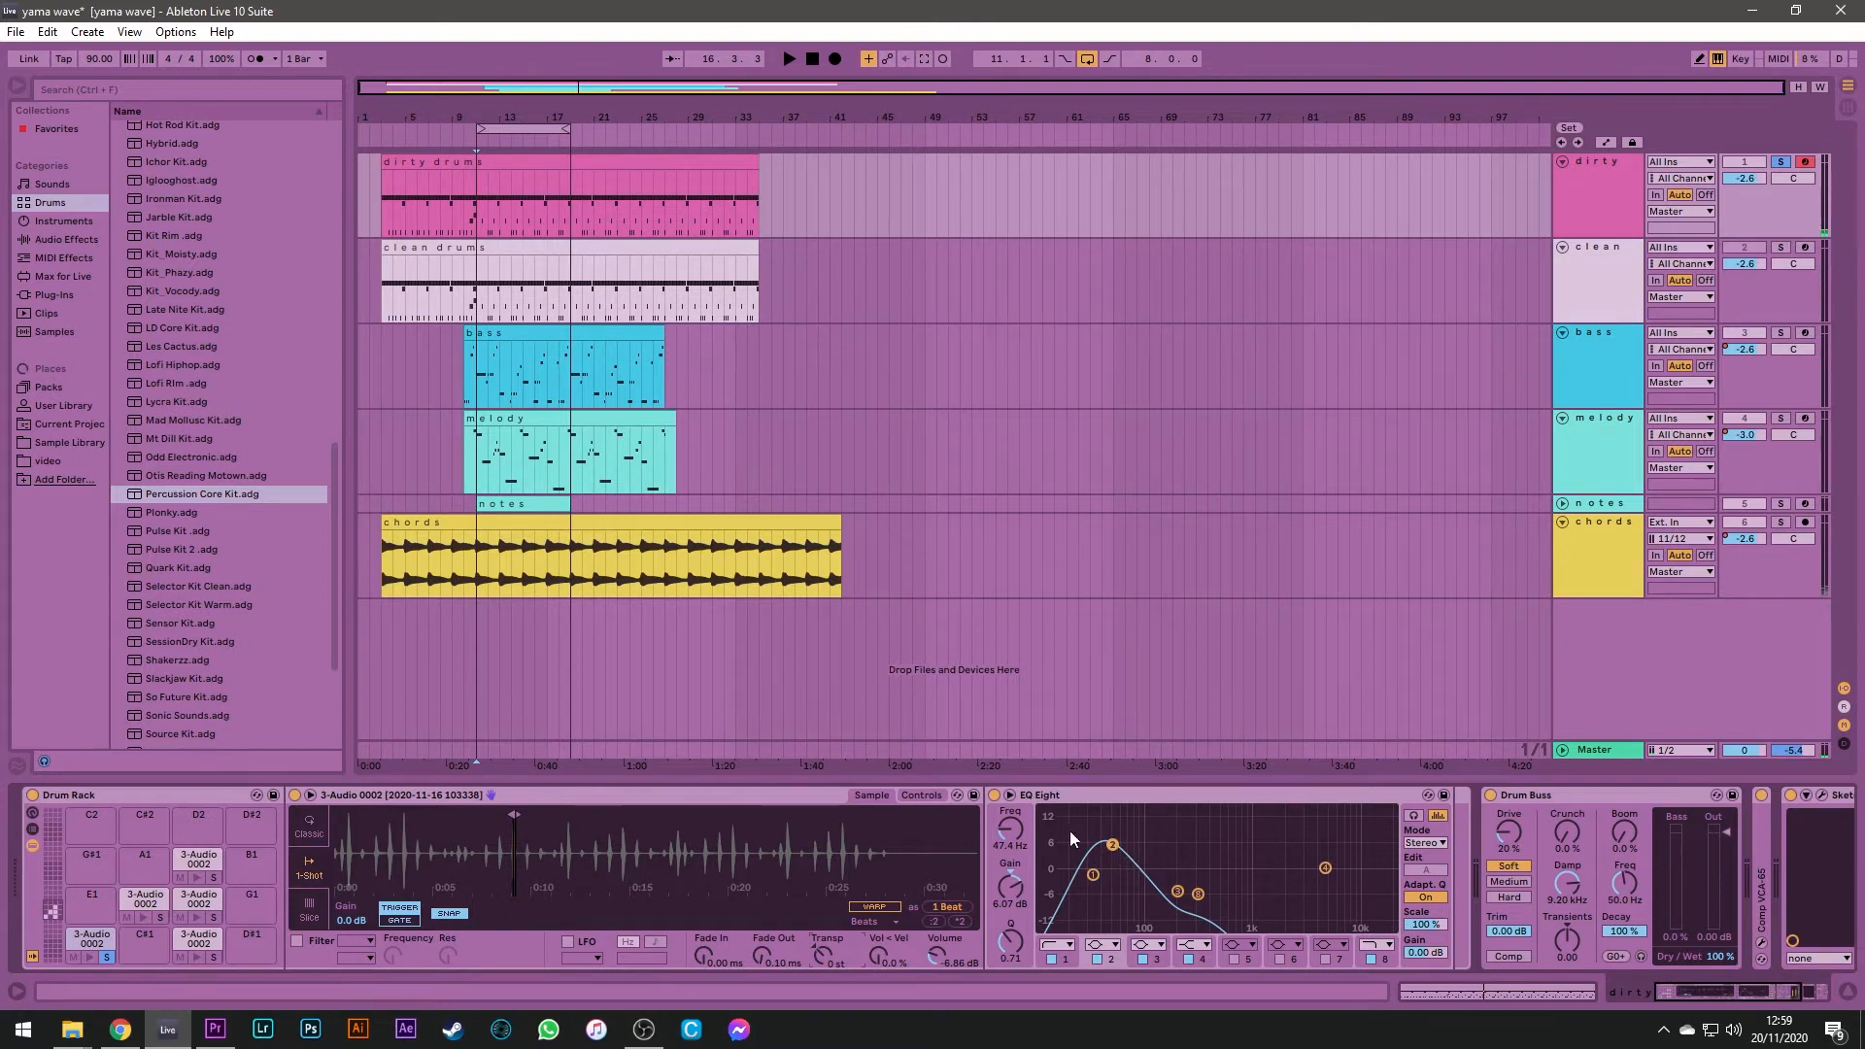
{"action": "left_click", "coordinate": [994, 795]}
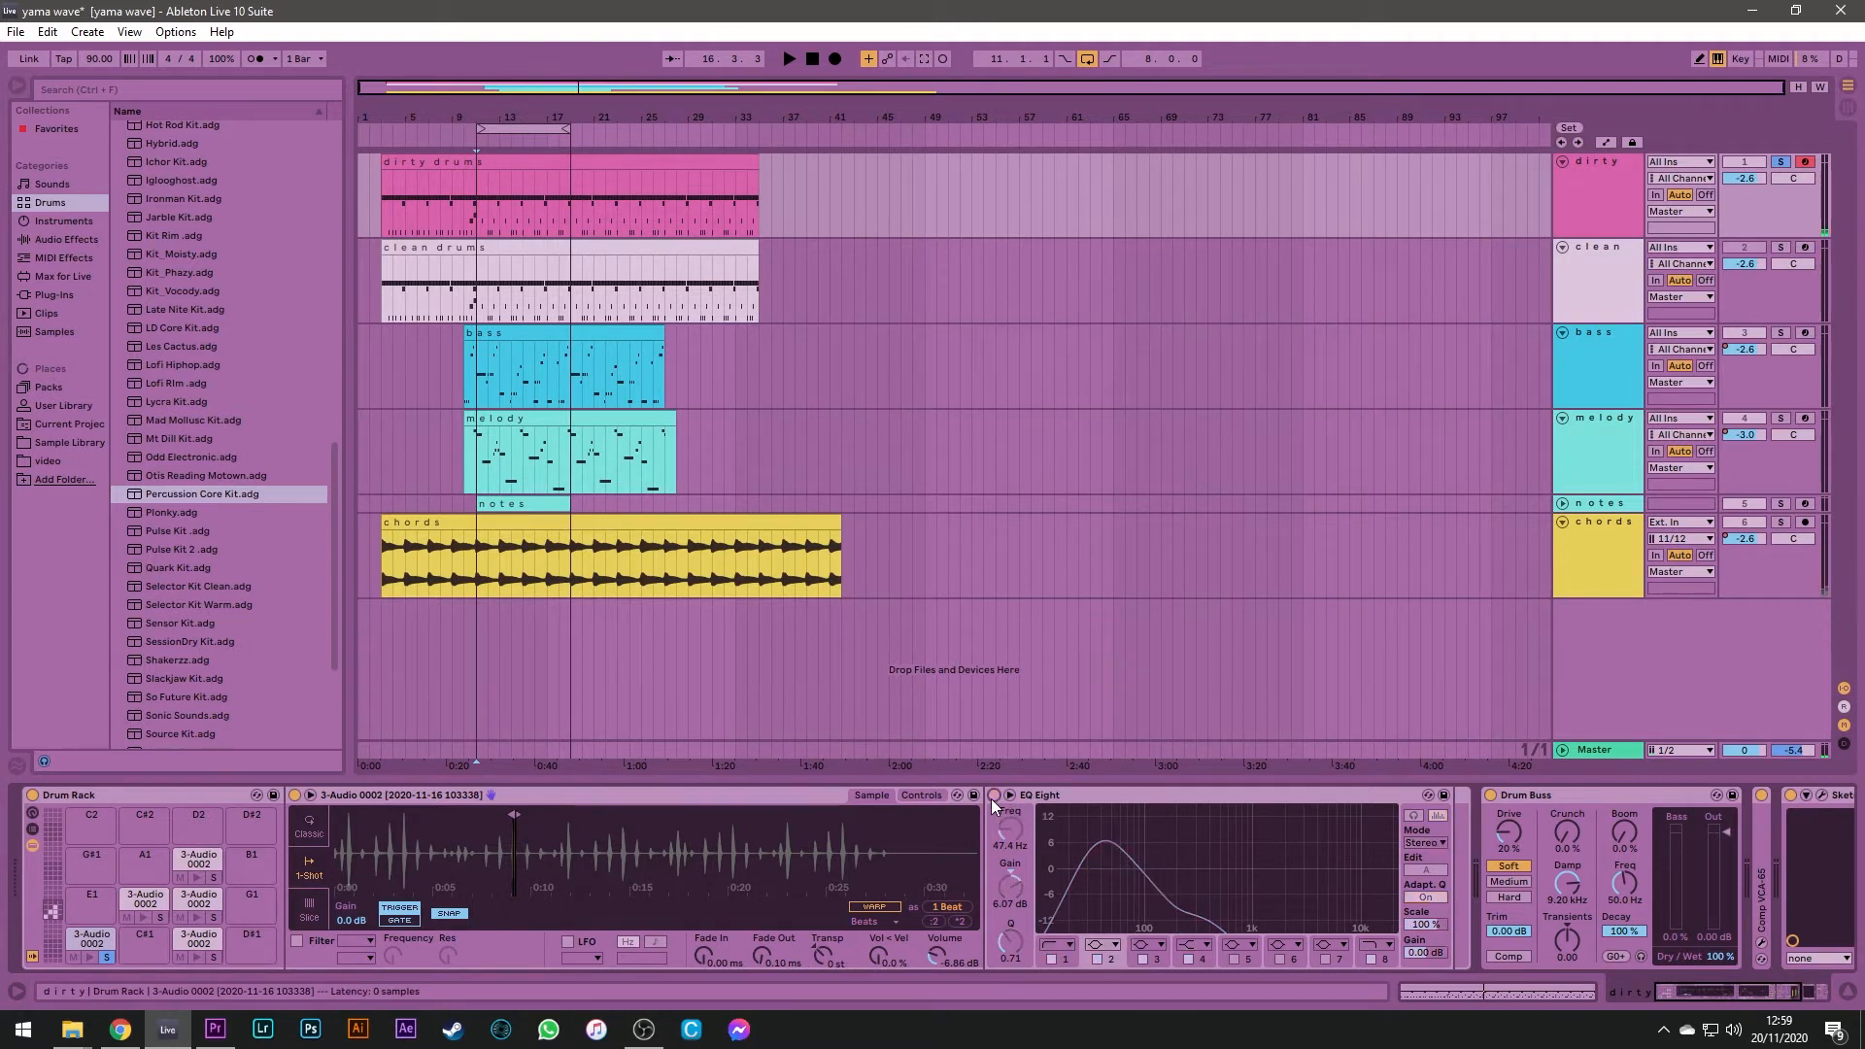
{"action": "key", "text": "a"}
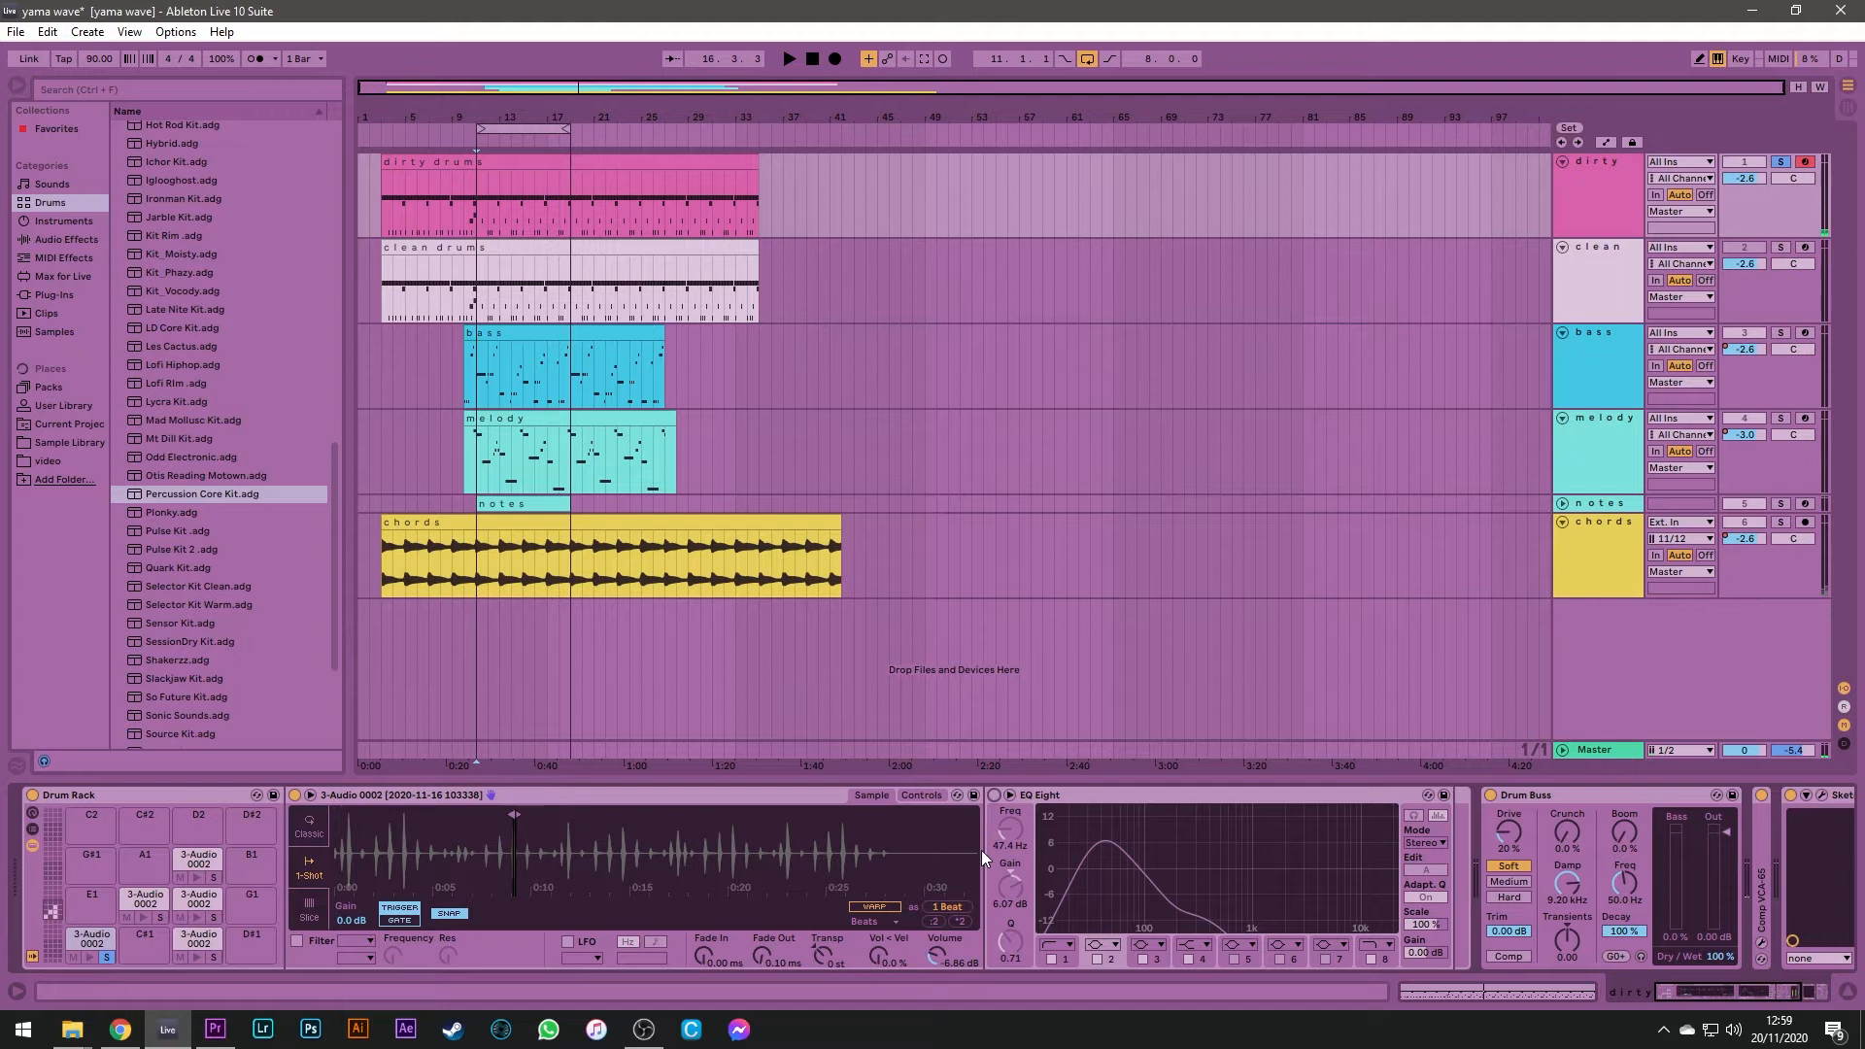
{"action": "key", "text": "a"}
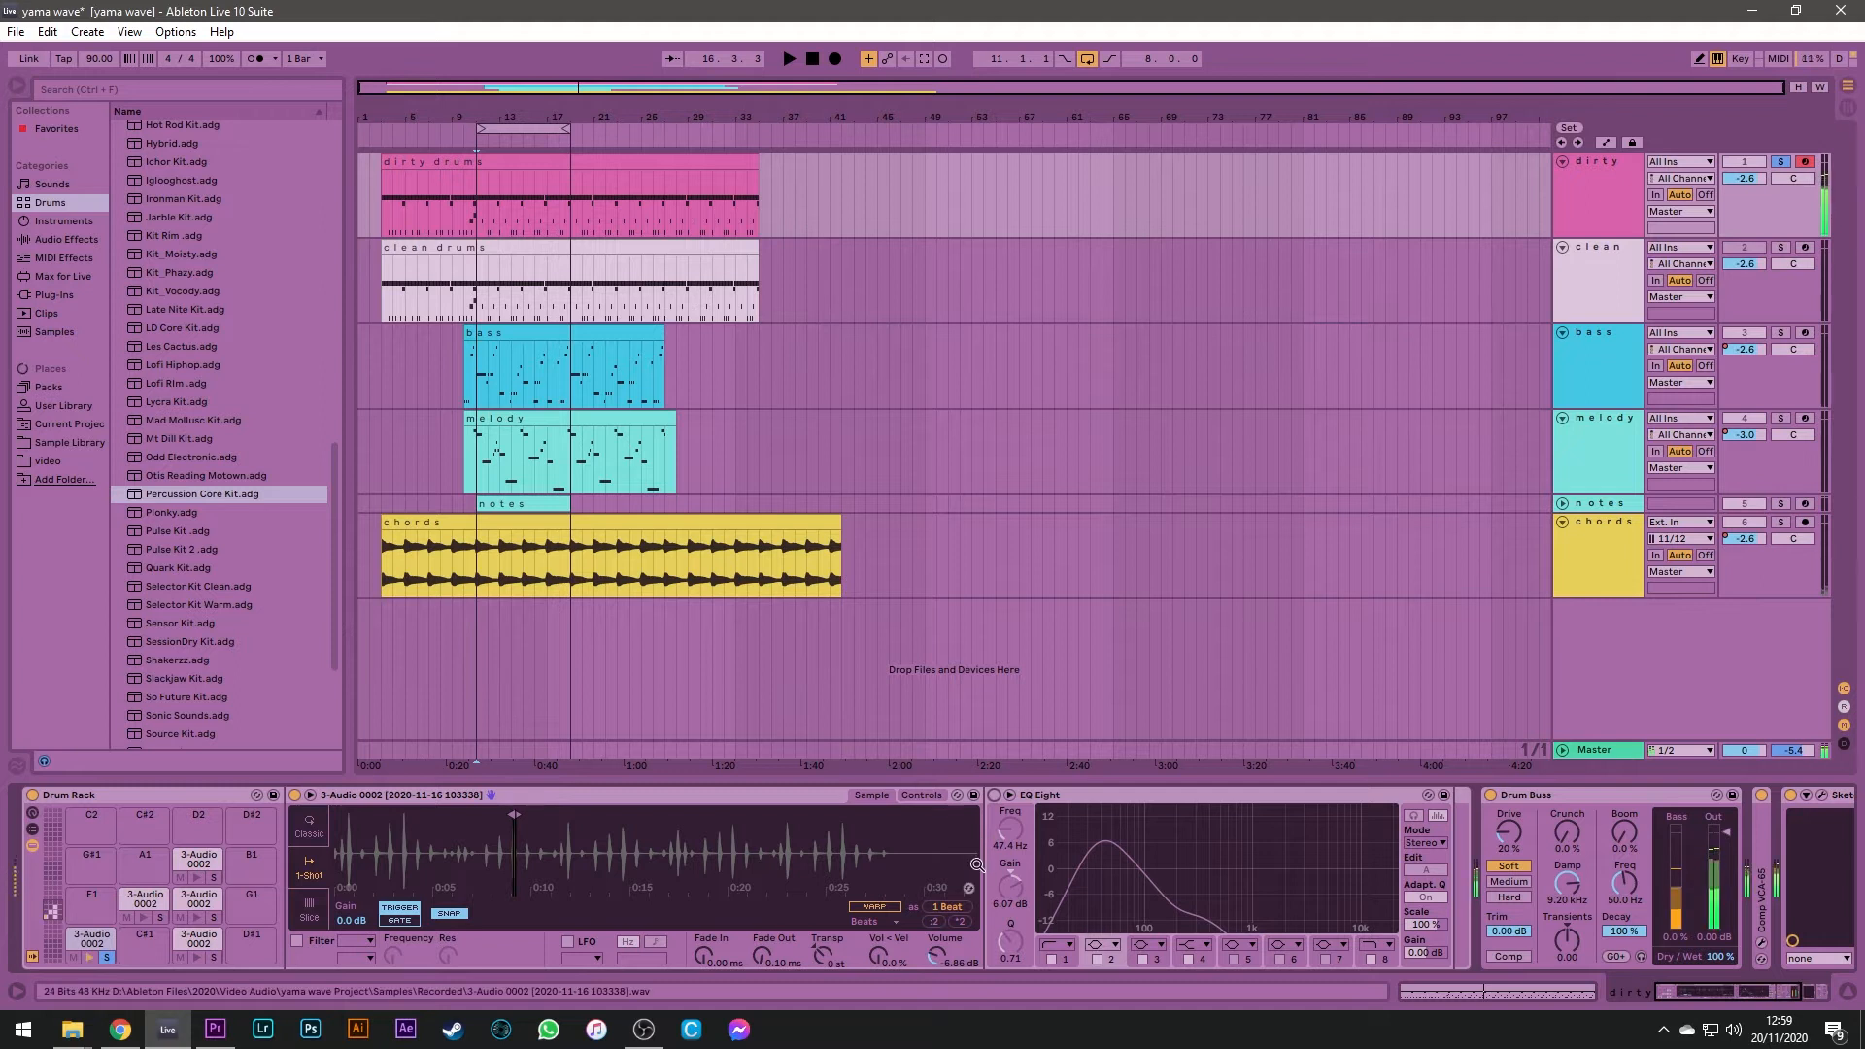
{"action": "left_click", "coordinate": [994, 795]}
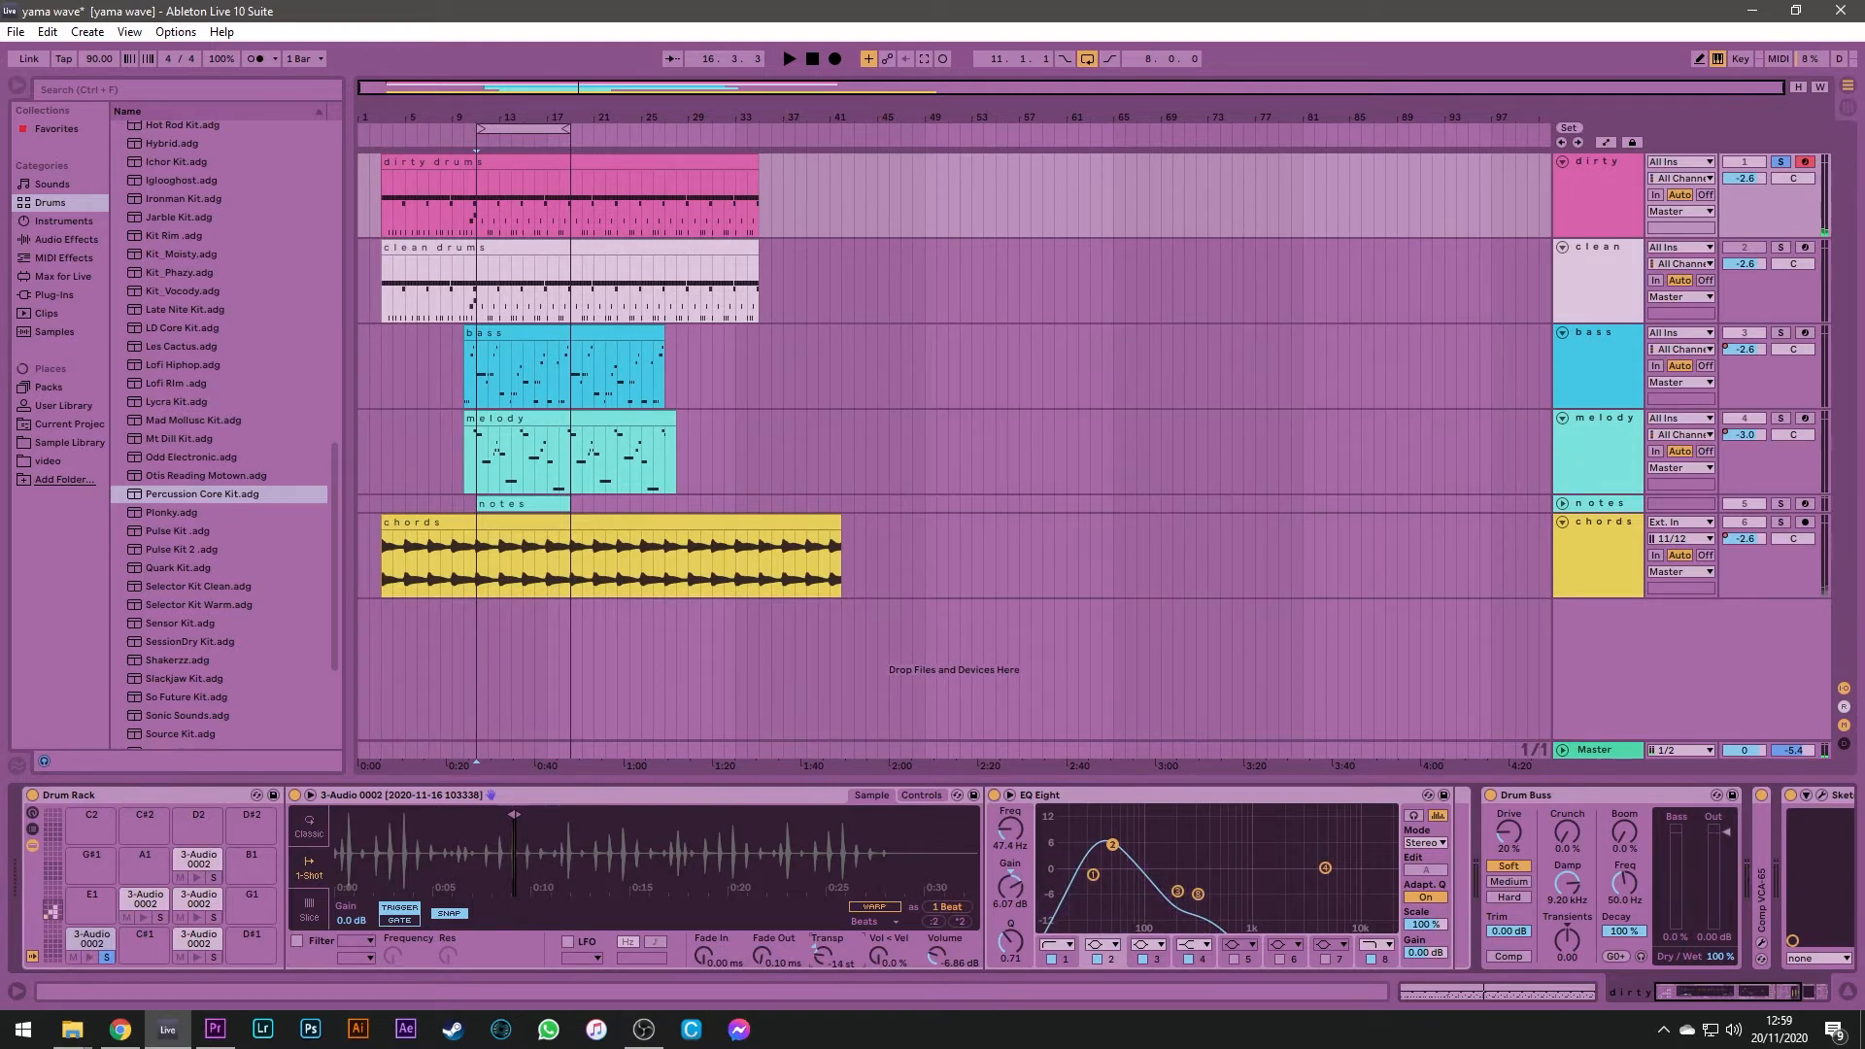
{"action": "key", "text": "a"}
{"action": "key", "text": "a"}
Solo the D1 pad and audition it with TAL-Reverb and EQ Eight each bypassed and re-enabled in turn
{"action": "left_click", "coordinate": [213, 959]}
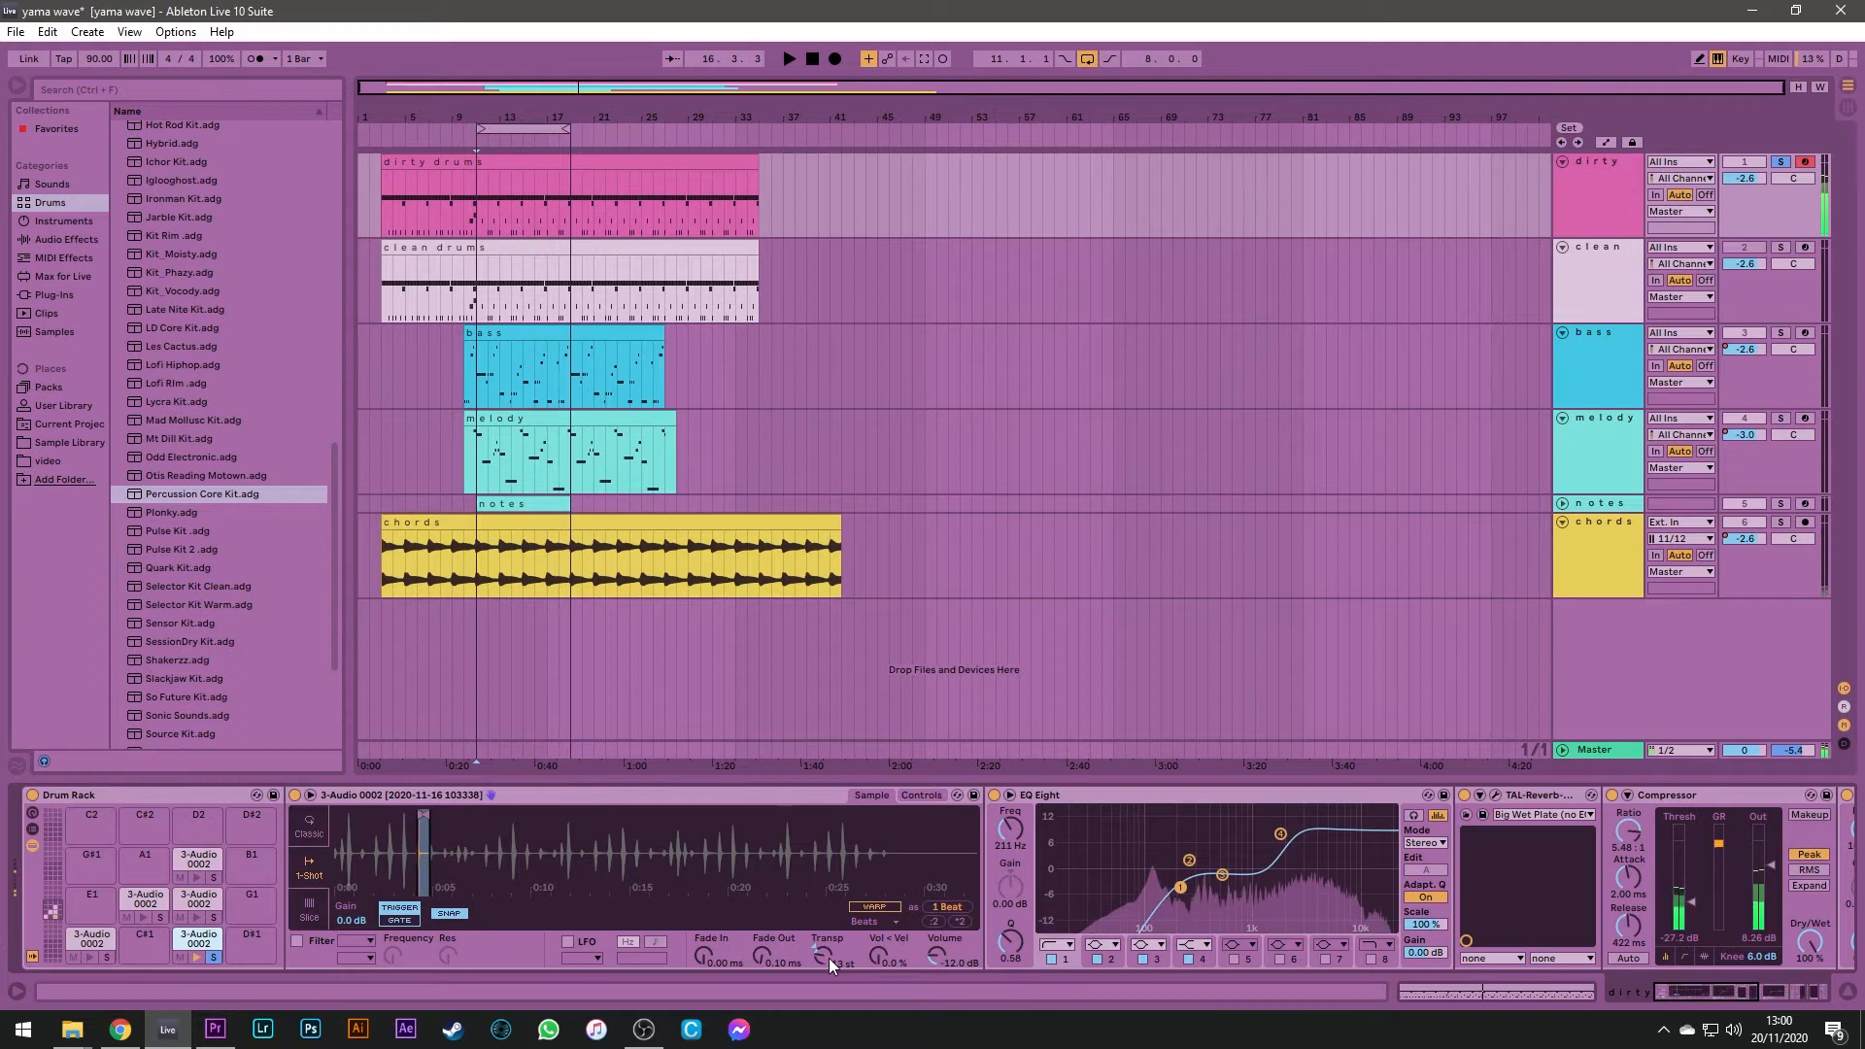
{"action": "left_click", "coordinate": [1464, 796]}
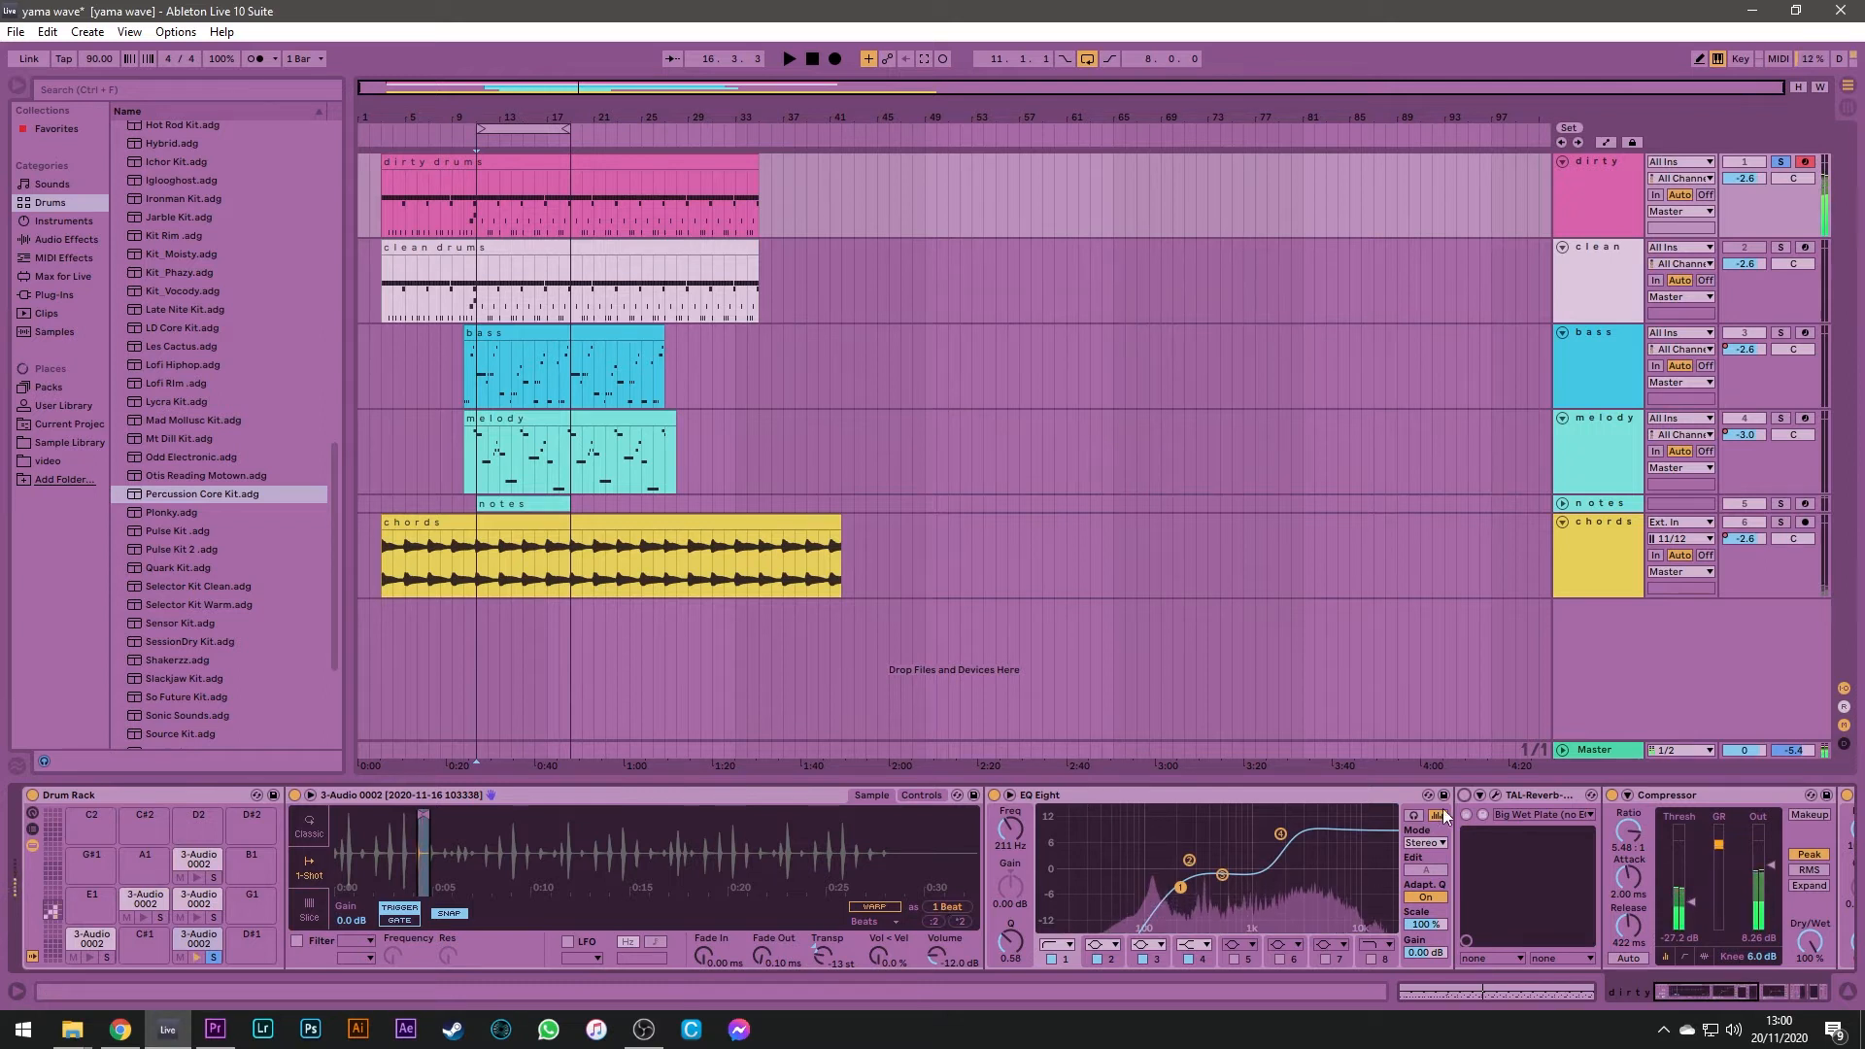
{"action": "left_click", "coordinate": [1465, 796]}
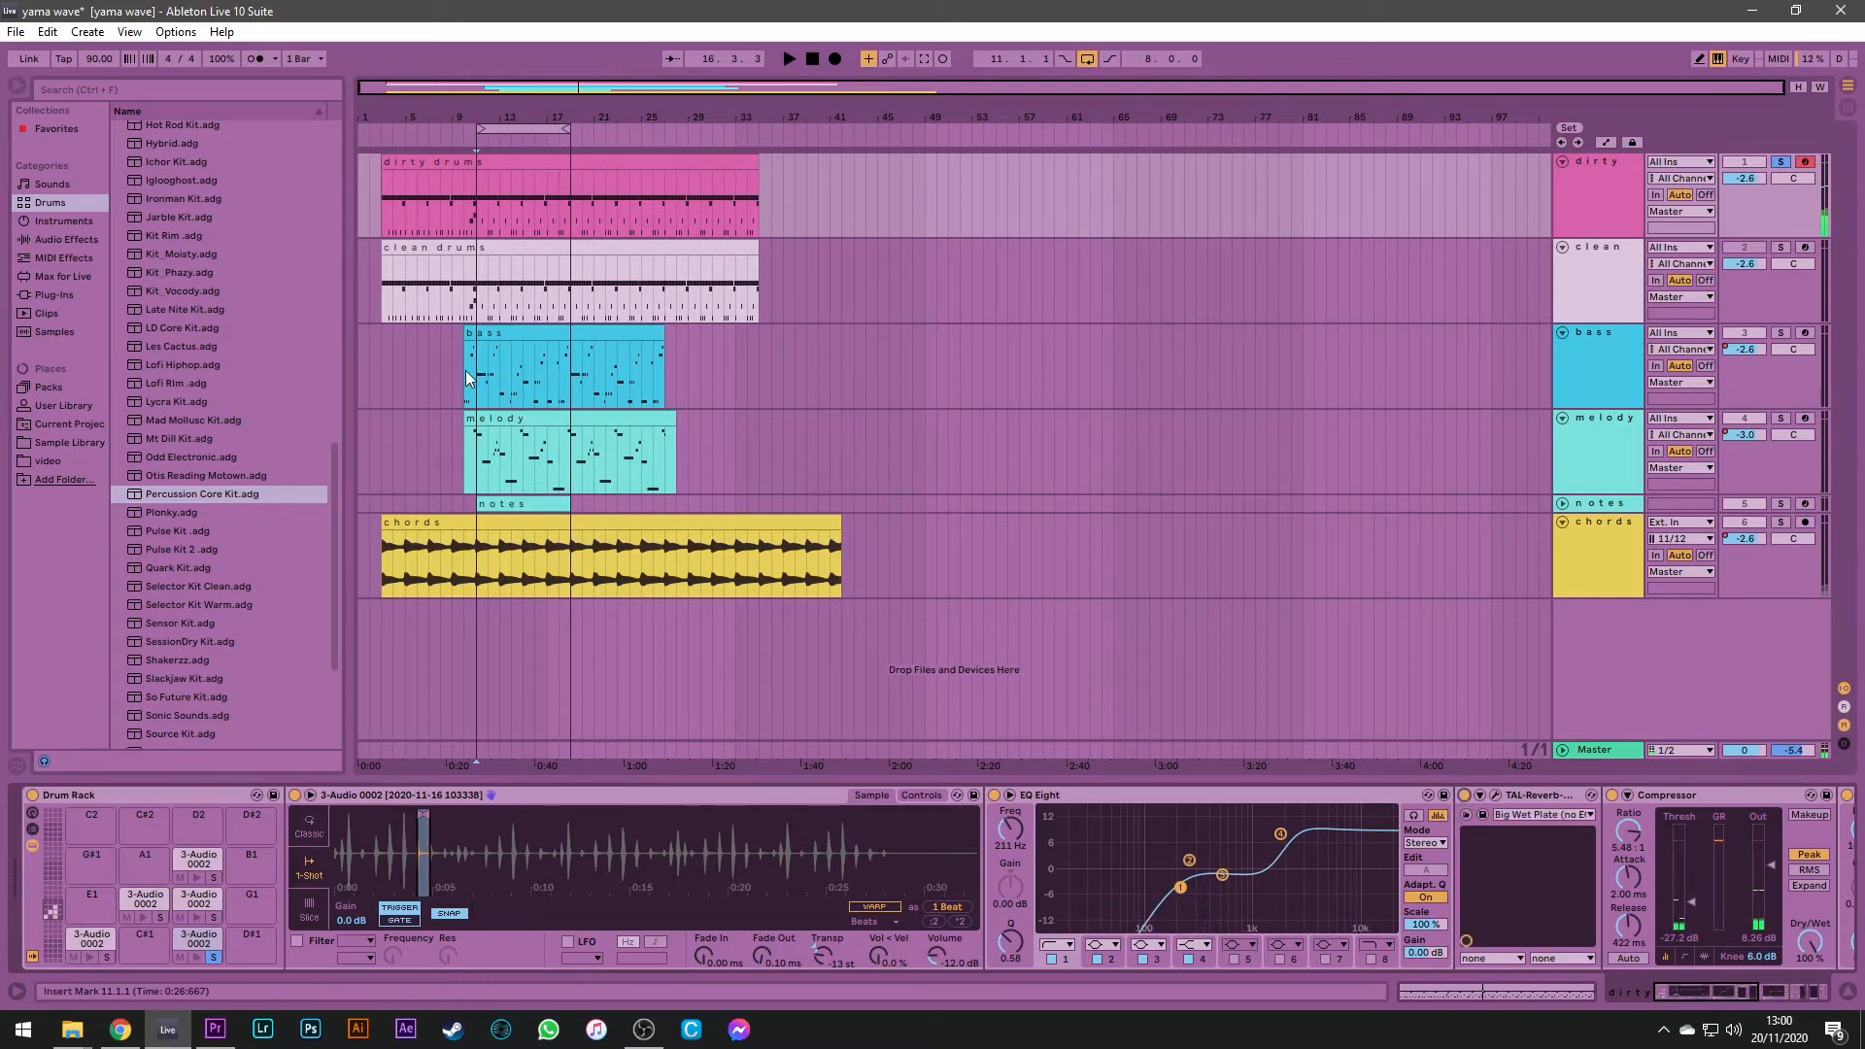
{"action": "left_click", "coordinate": [993, 794]}
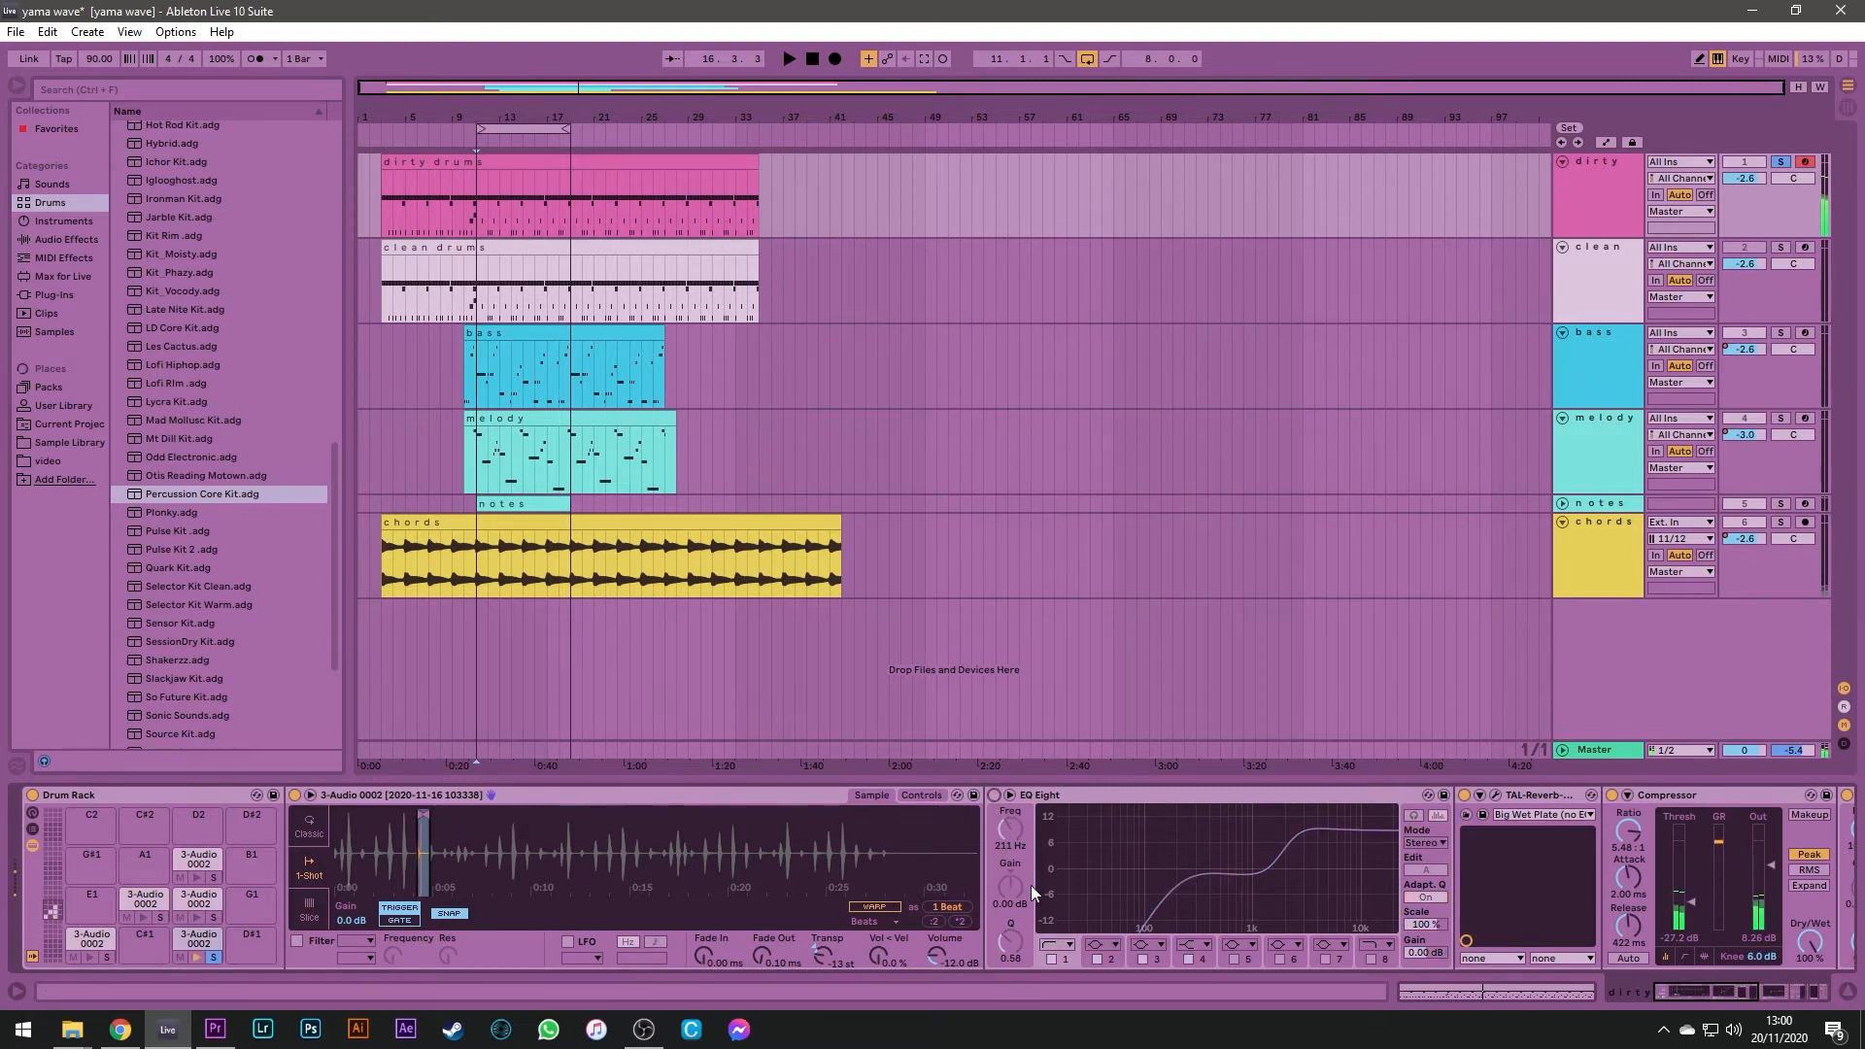
{"action": "left_click", "coordinate": [995, 794]}
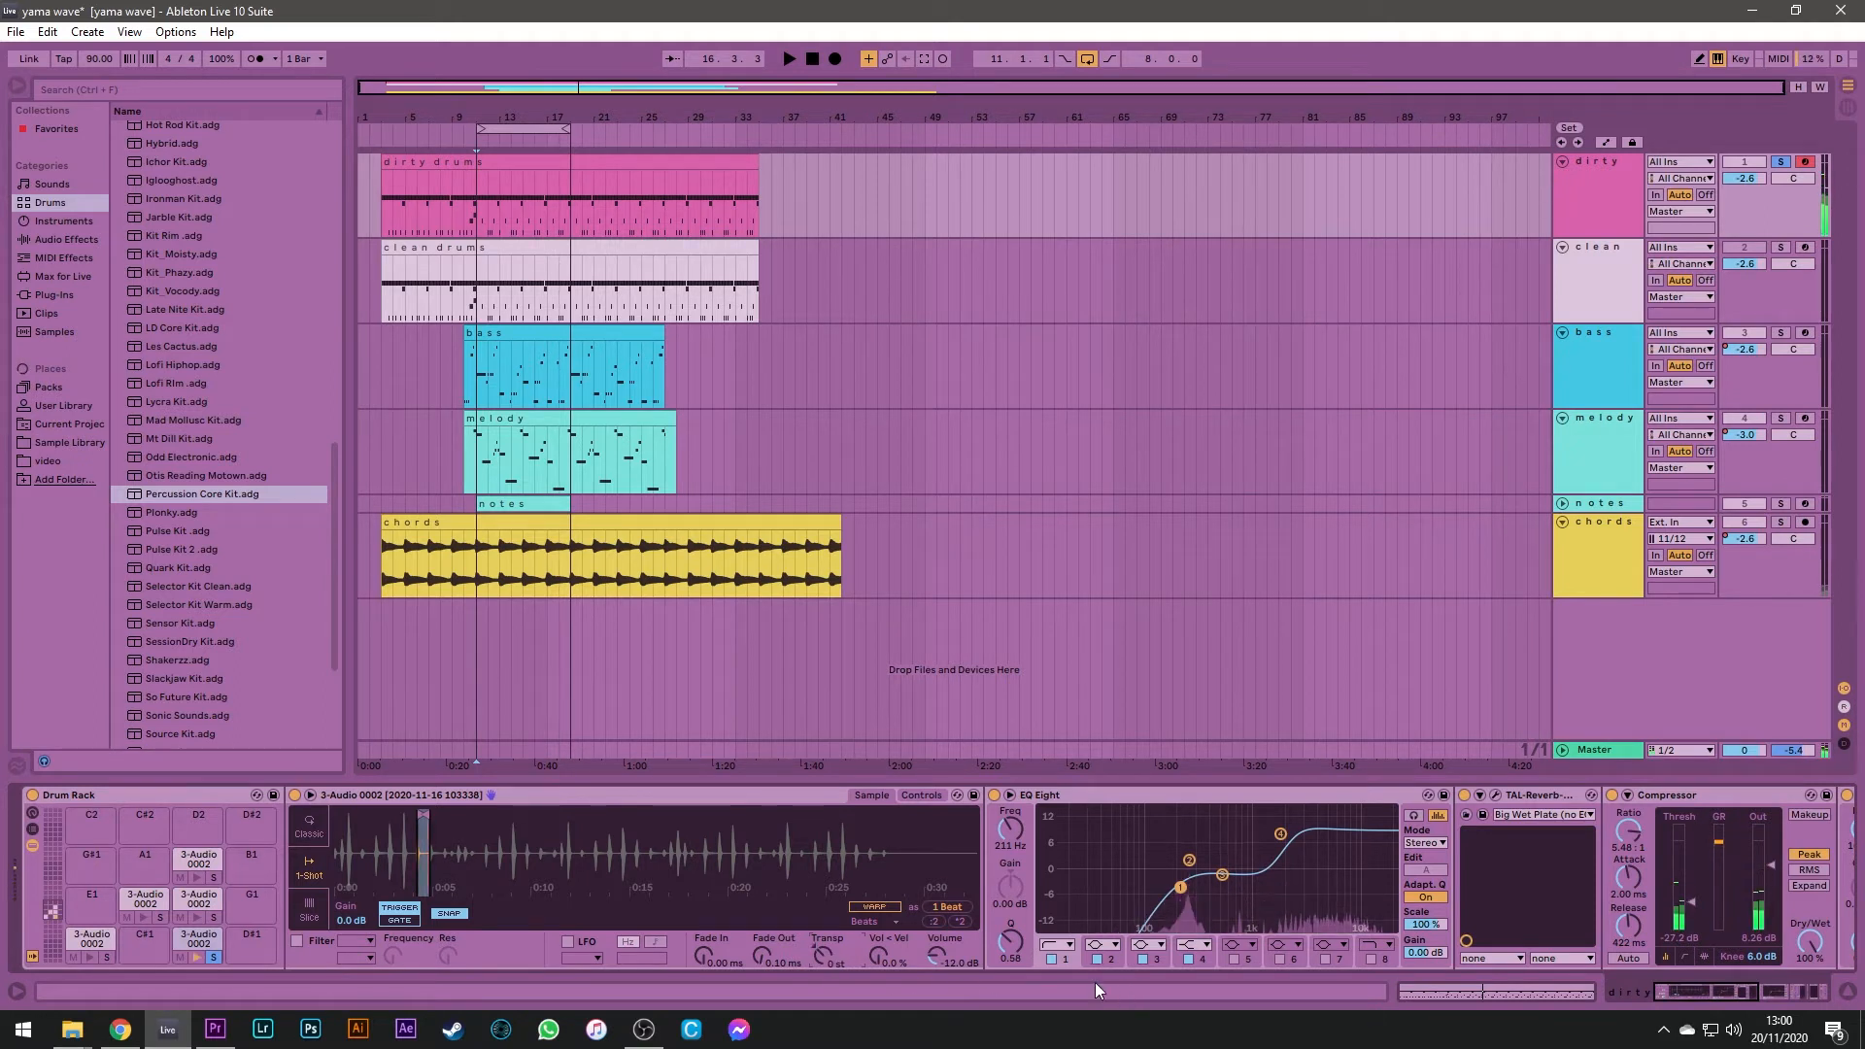
Audition the D1 sample with both TAL-Reverb and its first EQ Eight bypassed, restoring the reverb first and the EQ second
{"action": "mouse_move", "coordinate": [1719, 993]}
{"action": "left_mouse_down"}
{"action": "mouse_move", "coordinate": [1804, 992]}
{"action": "mouse_move", "coordinate": [1770, 1000]}
{"action": "left_mouse_up"}
{"action": "left_click", "coordinate": [603, 794]}
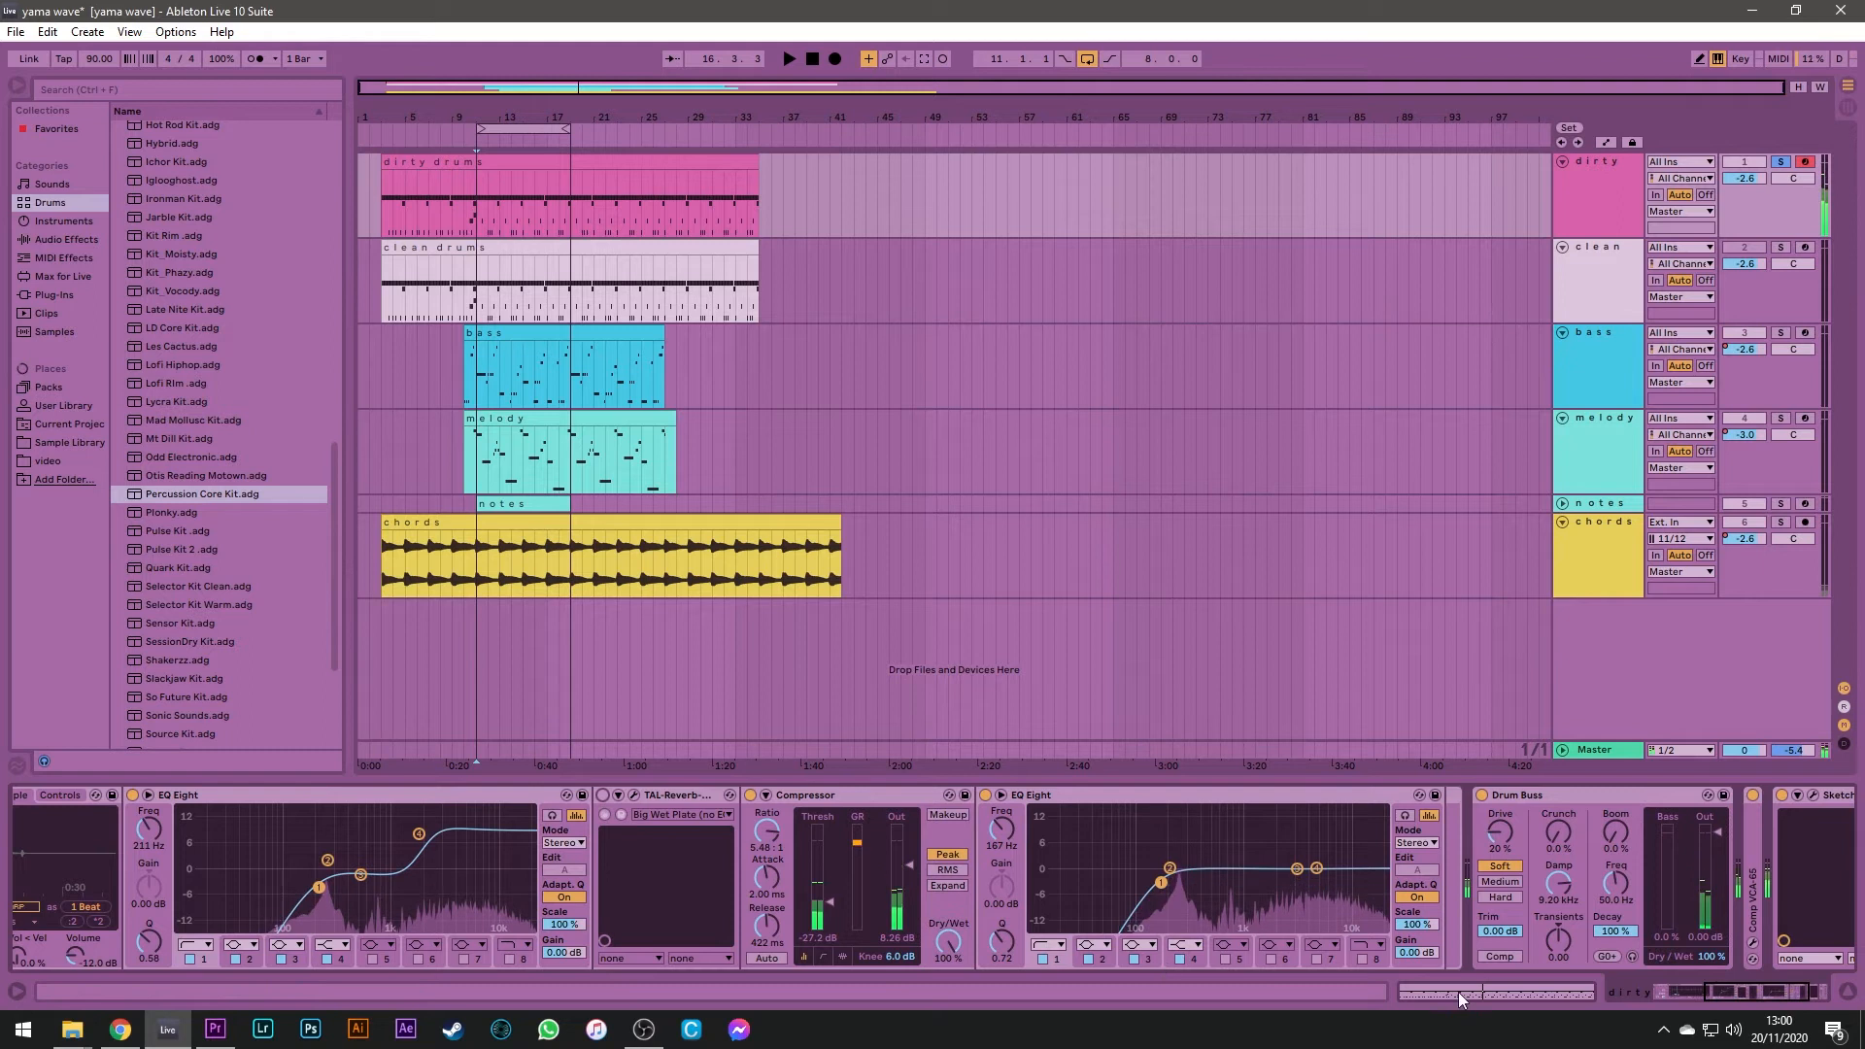
{"action": "left_click_drag", "start_coordinate": [1736, 990], "coordinate": [1705, 989]}
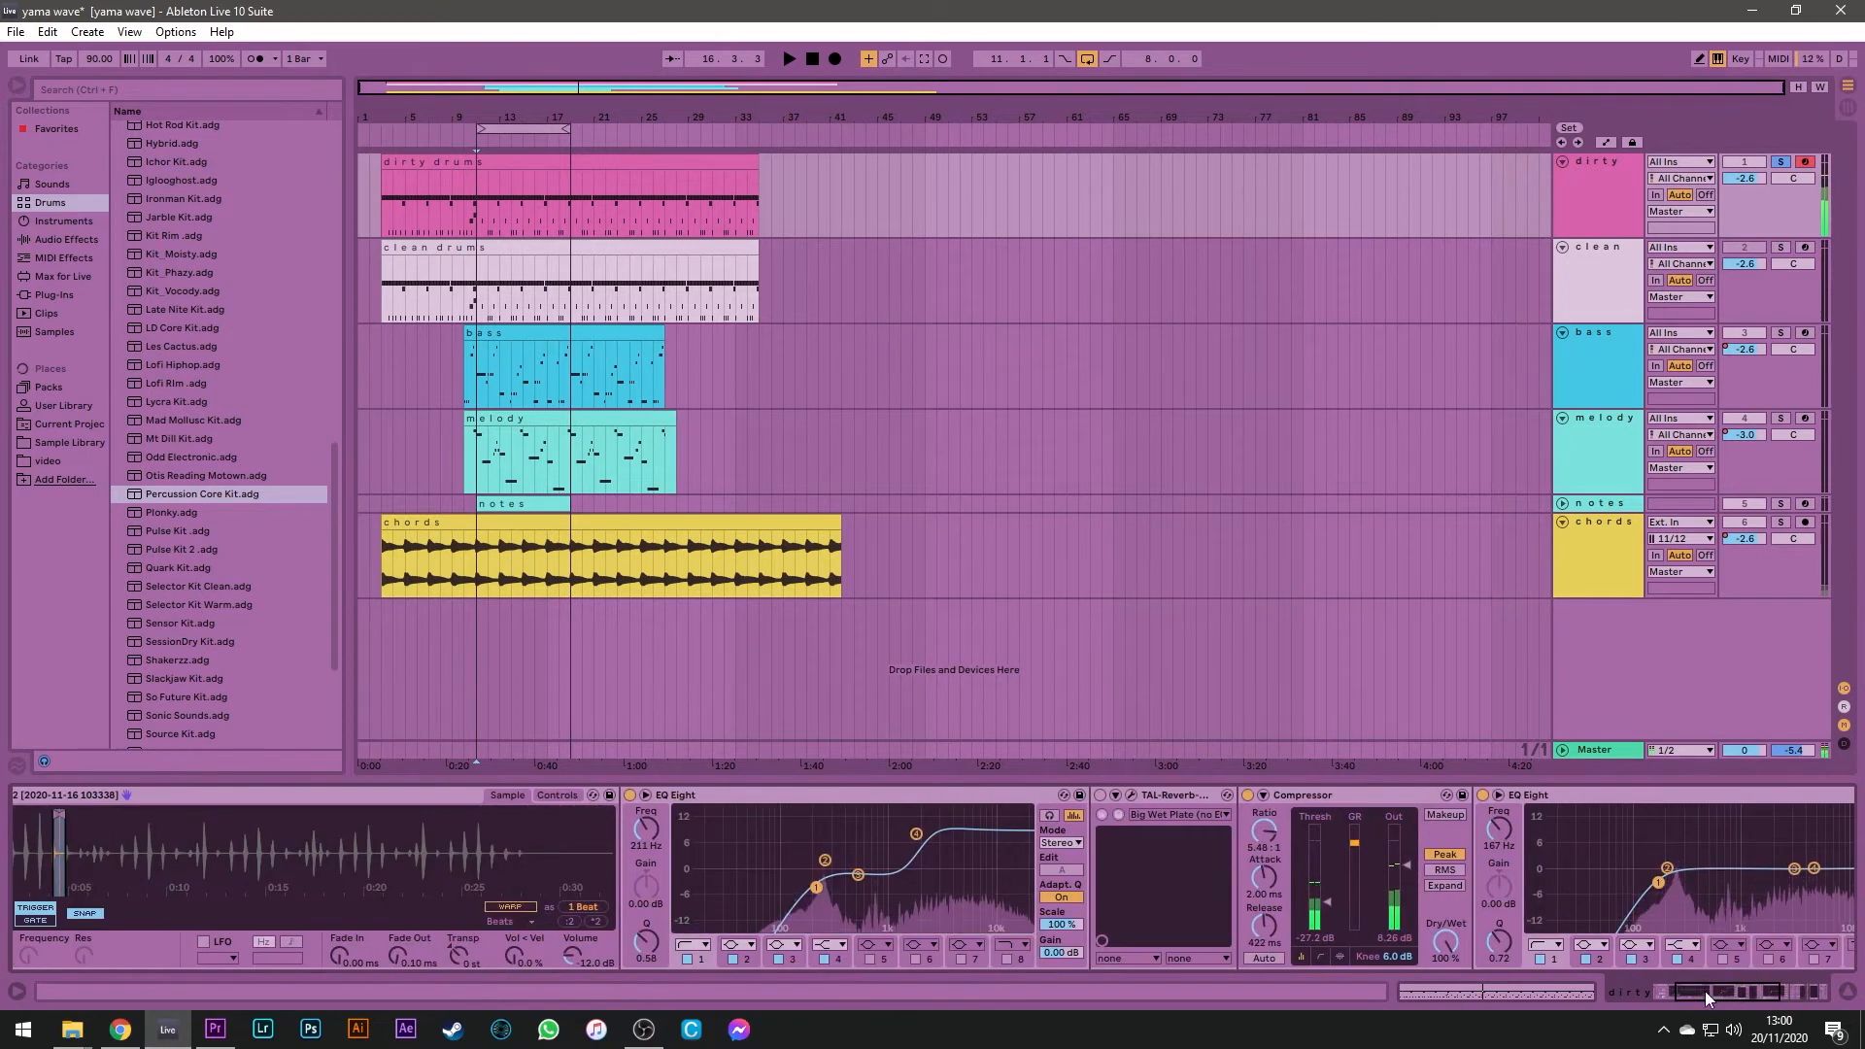
{"action": "left_click", "coordinate": [630, 795]}
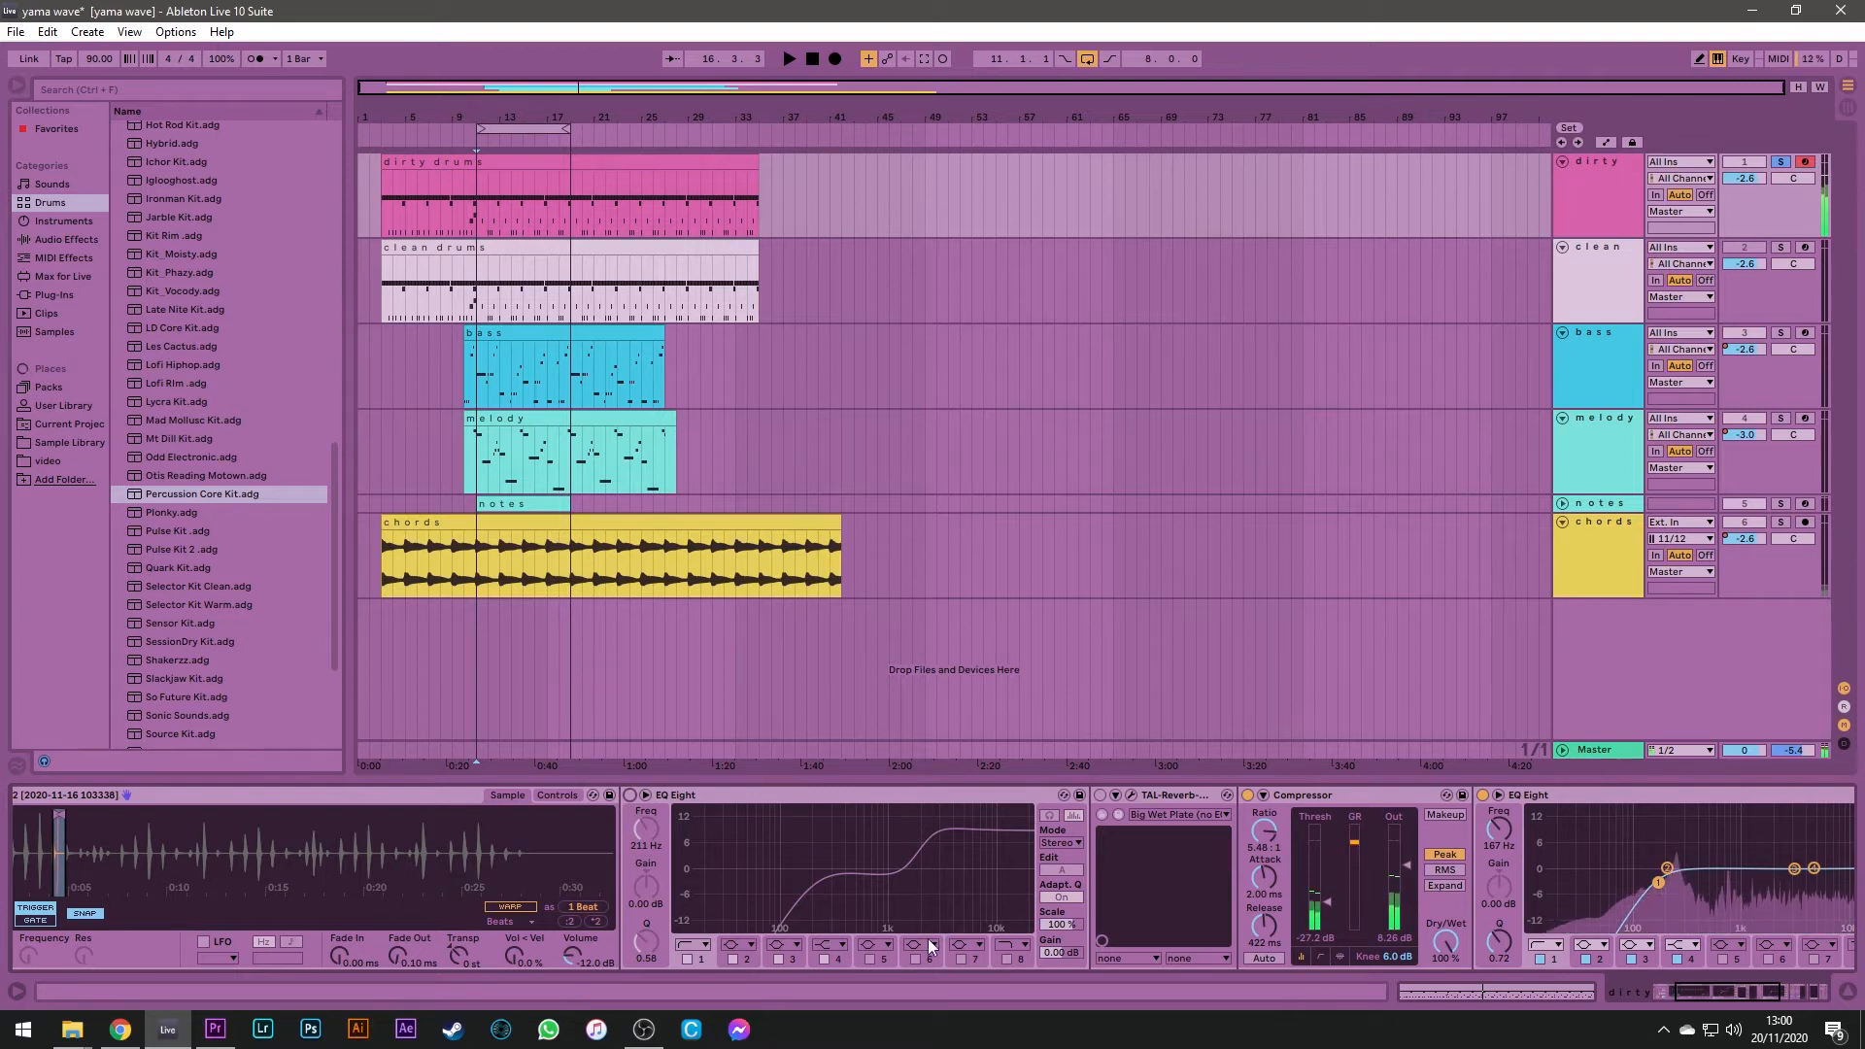
{"action": "left_click", "coordinate": [1099, 796]}
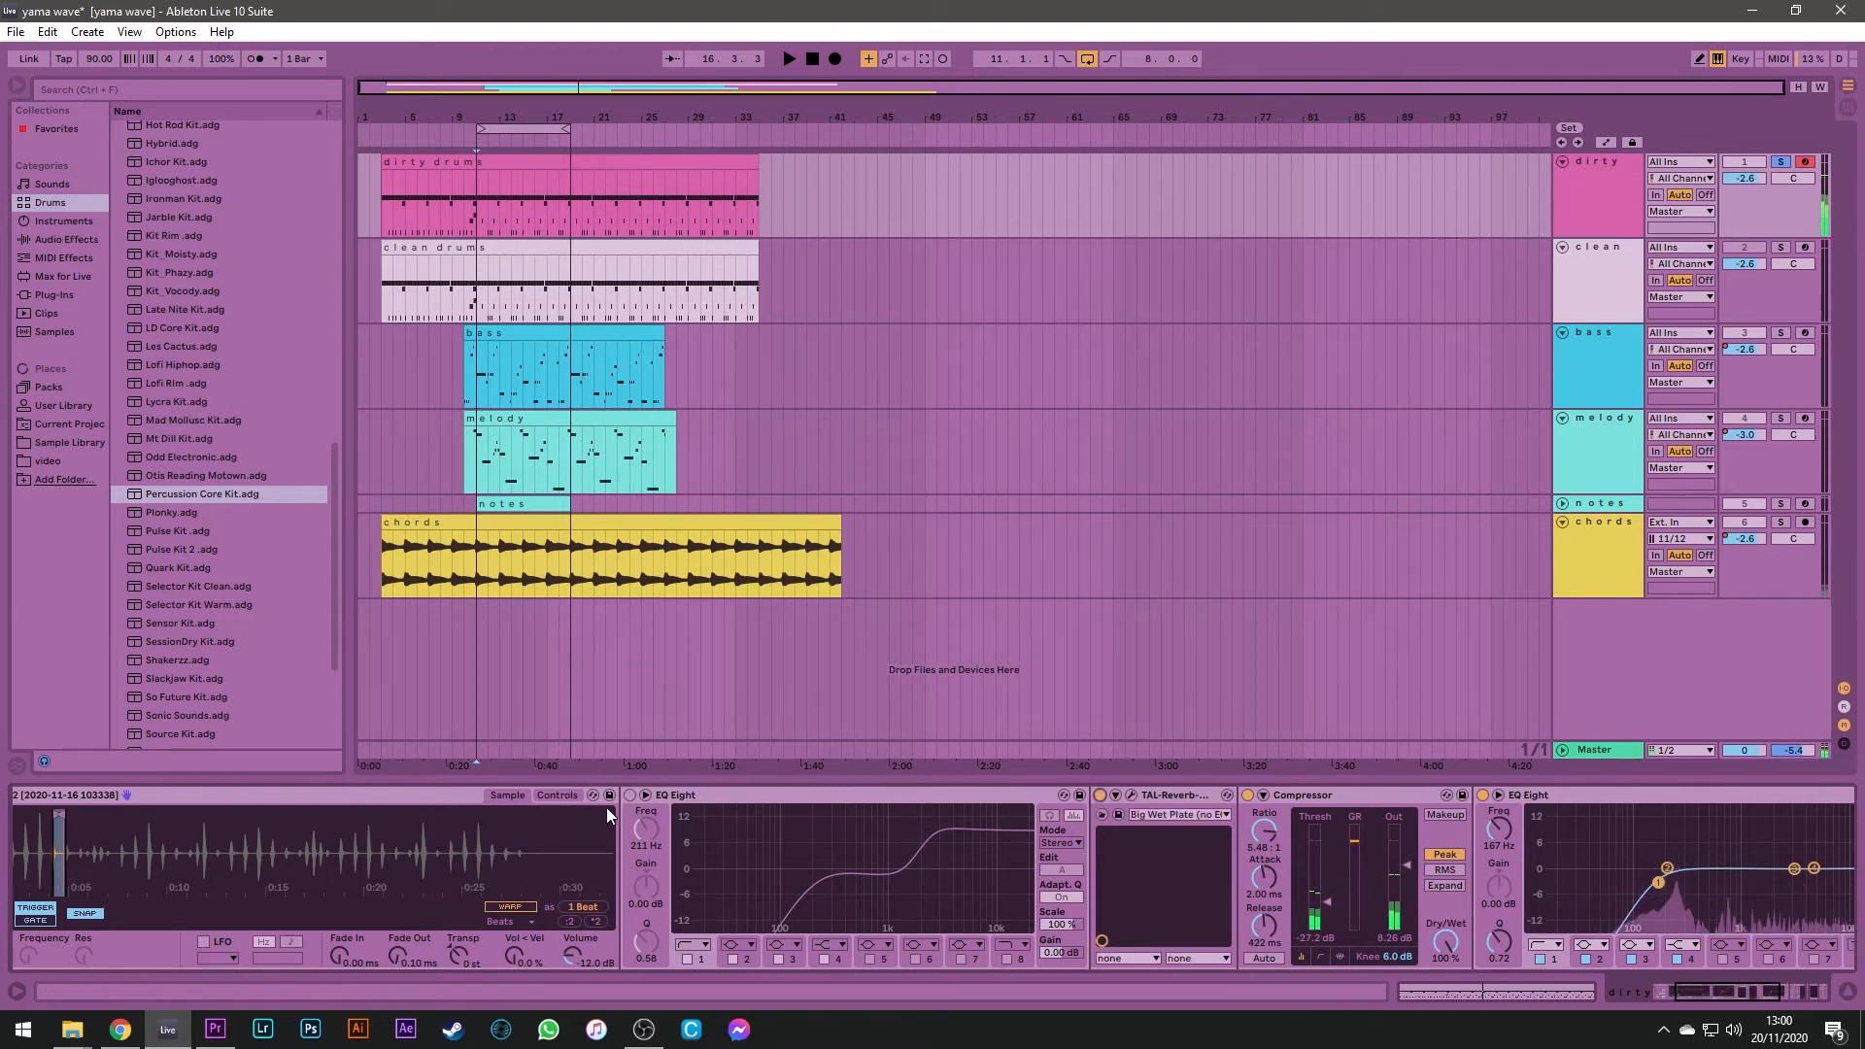
{"action": "left_click", "coordinate": [629, 796]}
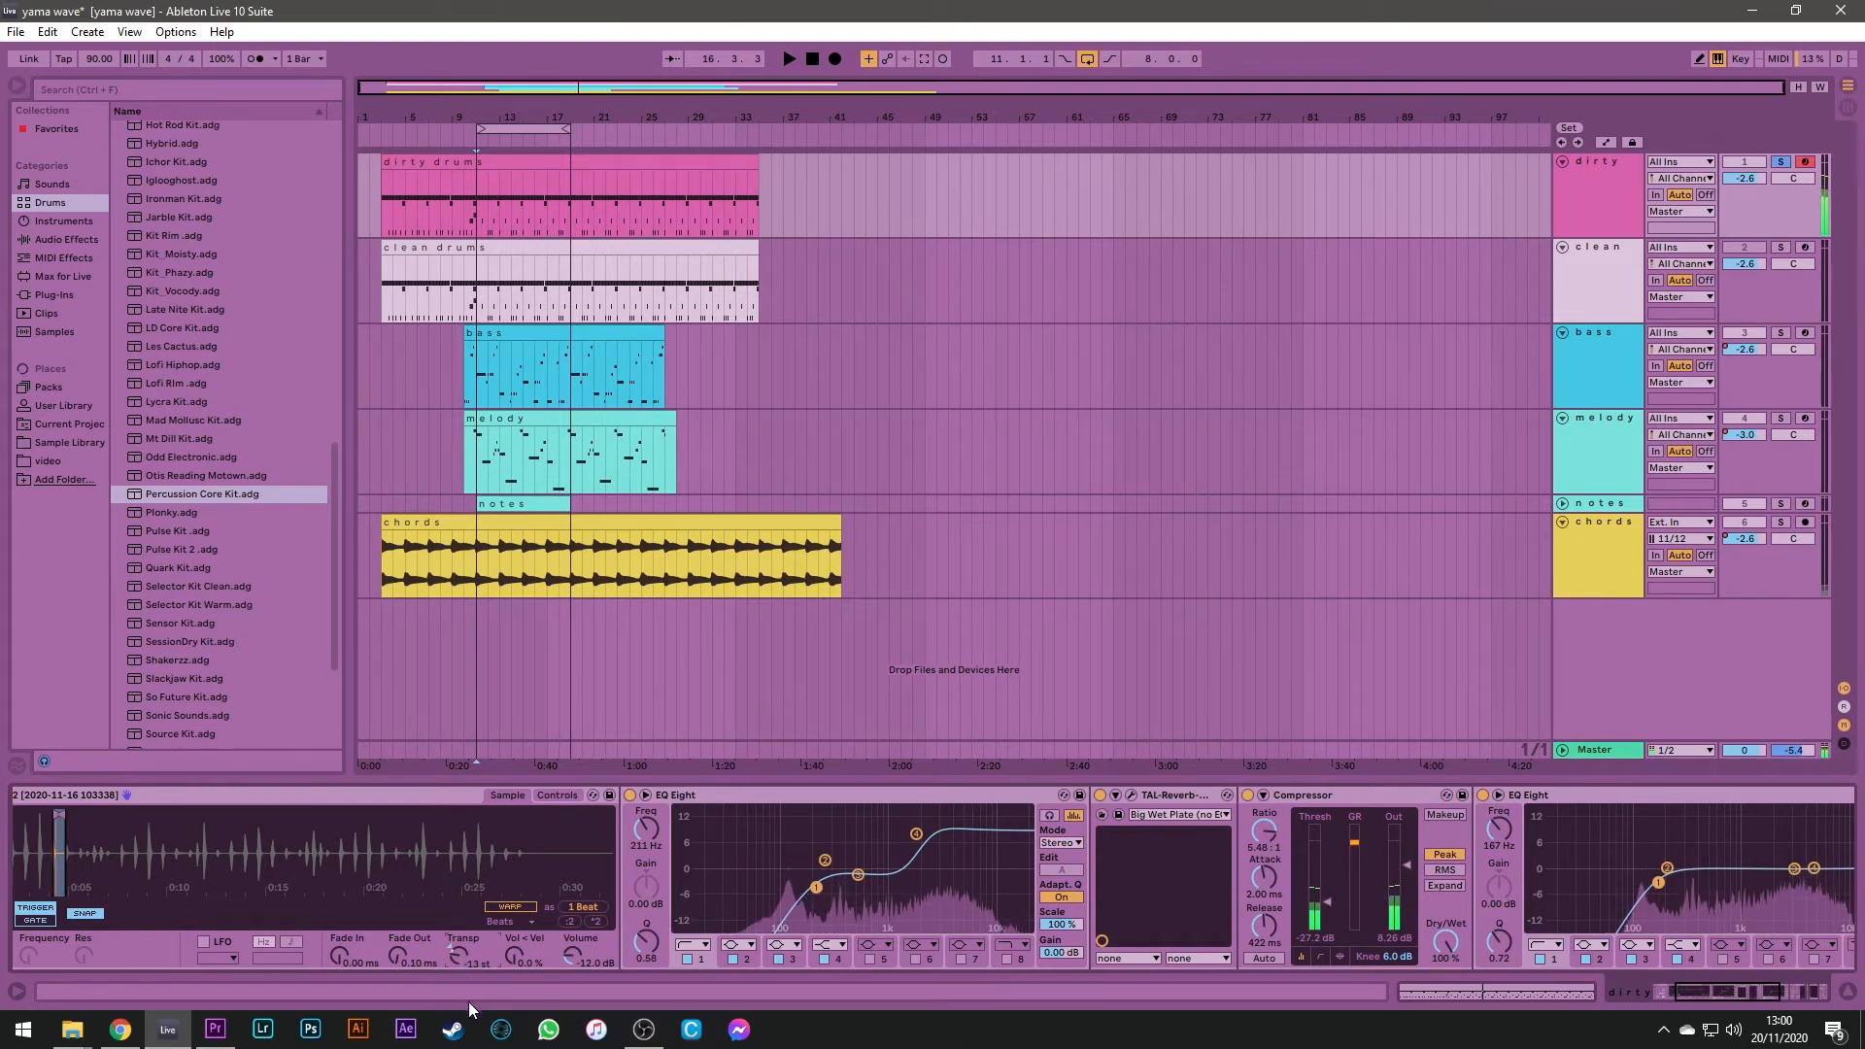
{"action": "left_click_drag", "start_coordinate": [1724, 991], "coordinate": [1642, 995]}
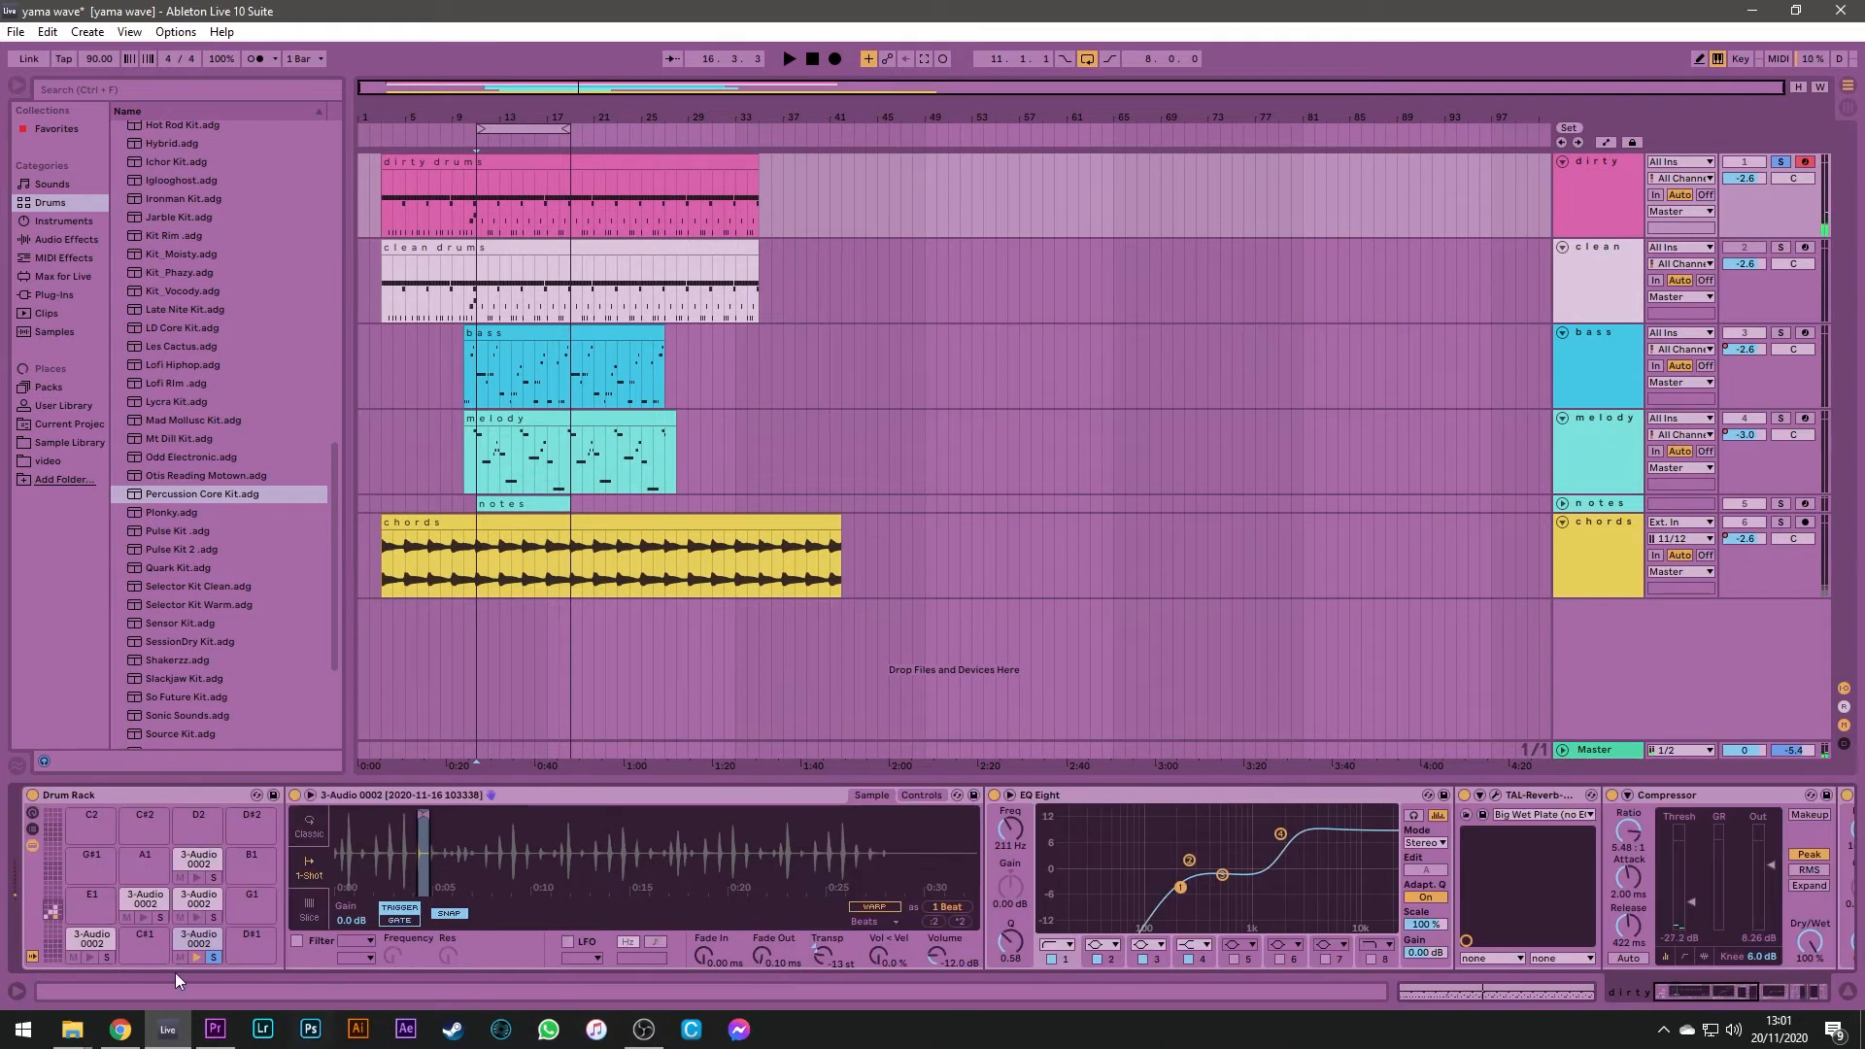
Solo the F#1 pad in the dirty Drum Rack and nudge the low-cut band of its EQ Eight
{"action": "left_click", "coordinate": [104, 957]}
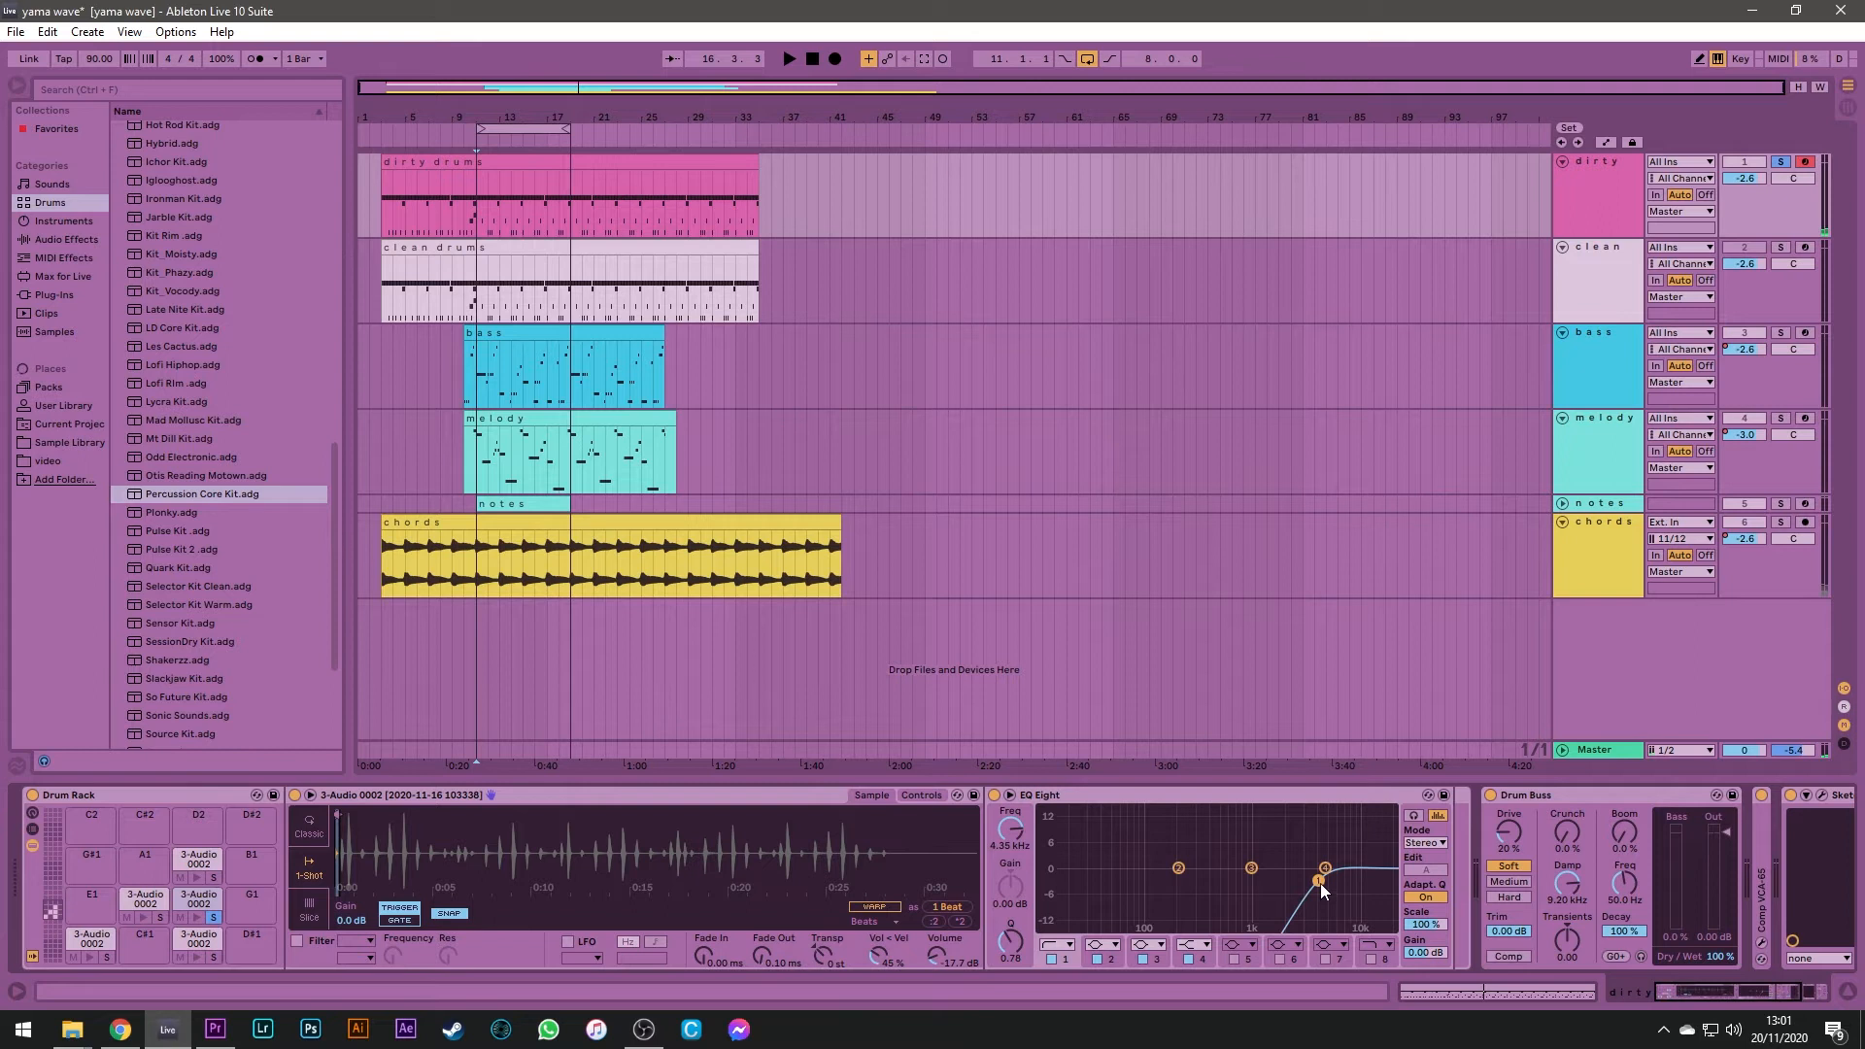
{"action": "mouse_move", "coordinate": [1320, 883]}
{"action": "left_mouse_down"}
{"action": "mouse_move", "coordinate": [1041, 884]}
{"action": "mouse_move", "coordinate": [1069, 840]}
{"action": "mouse_move", "coordinate": [1128, 825]}
{"action": "mouse_move", "coordinate": [1323, 882]}
{"action": "left_mouse_up"}
Inspect the iZotope Vinyl settings on the Master track and close the plug-in window
{"action": "left_click", "coordinate": [1600, 752]}
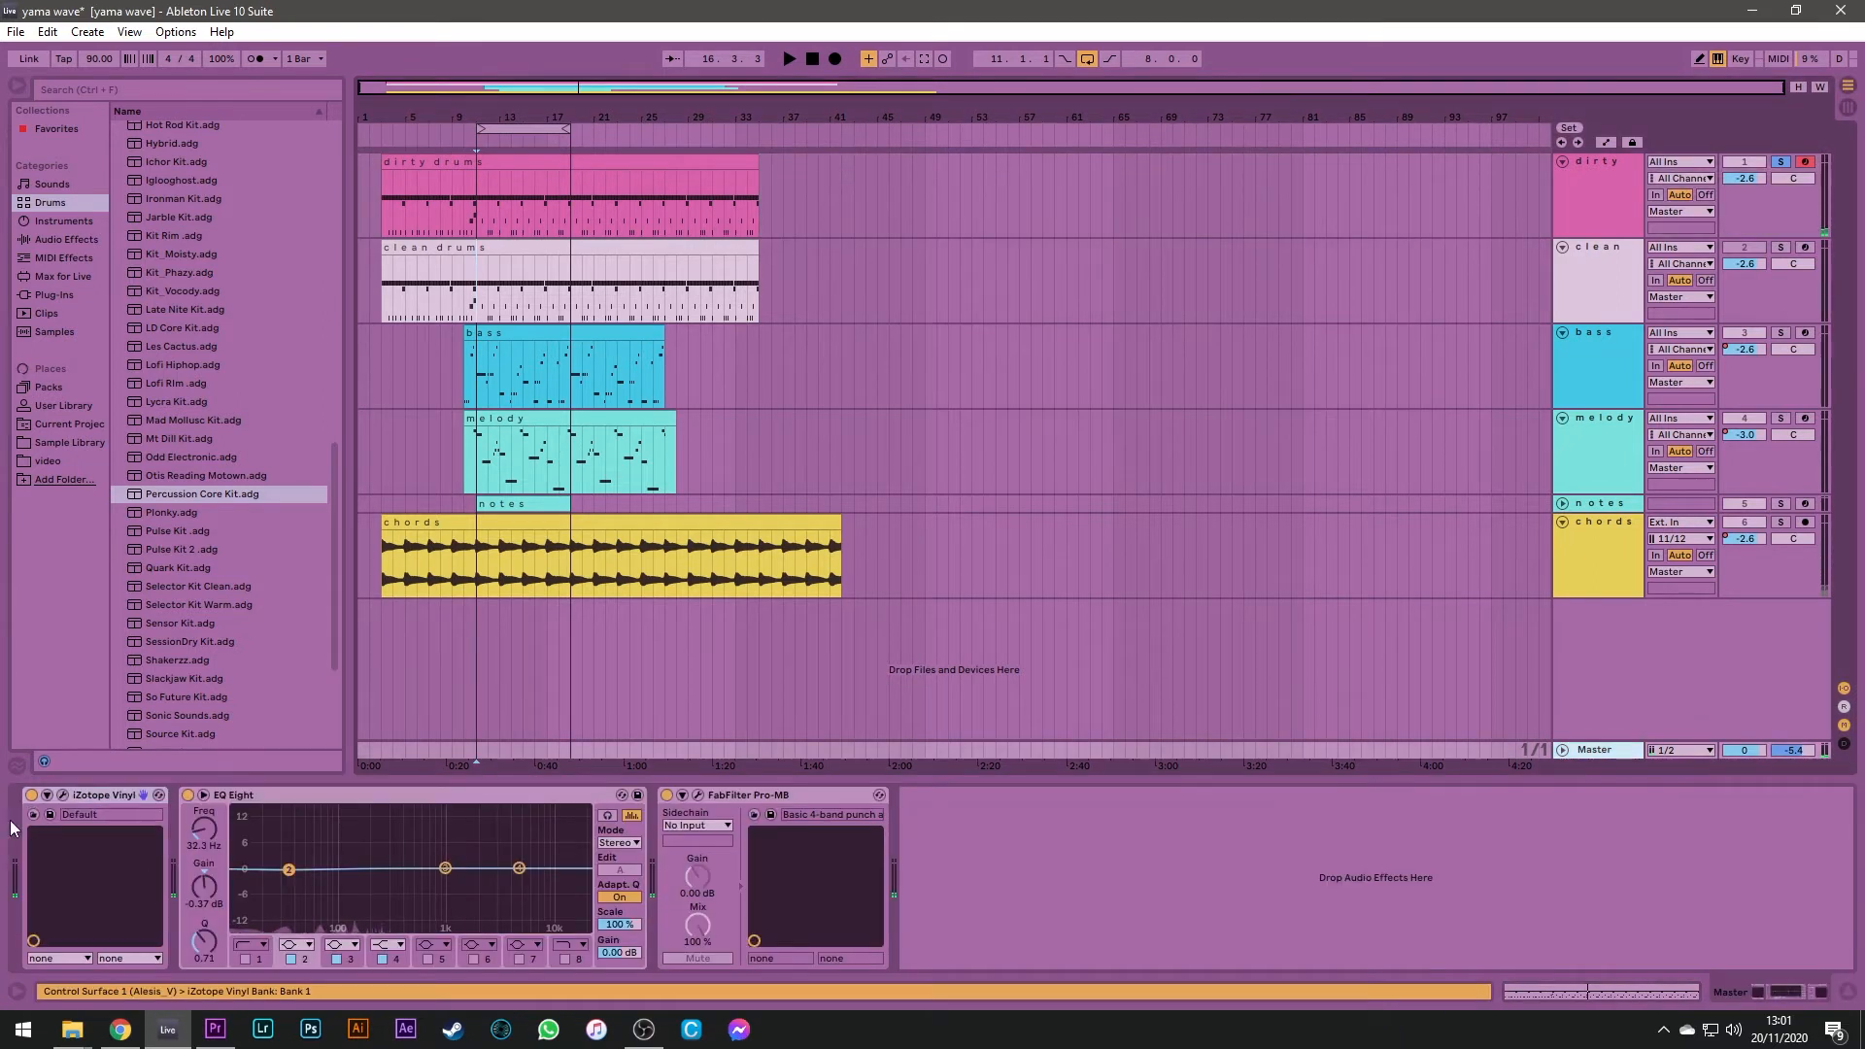
{"action": "left_click", "coordinate": [62, 795]}
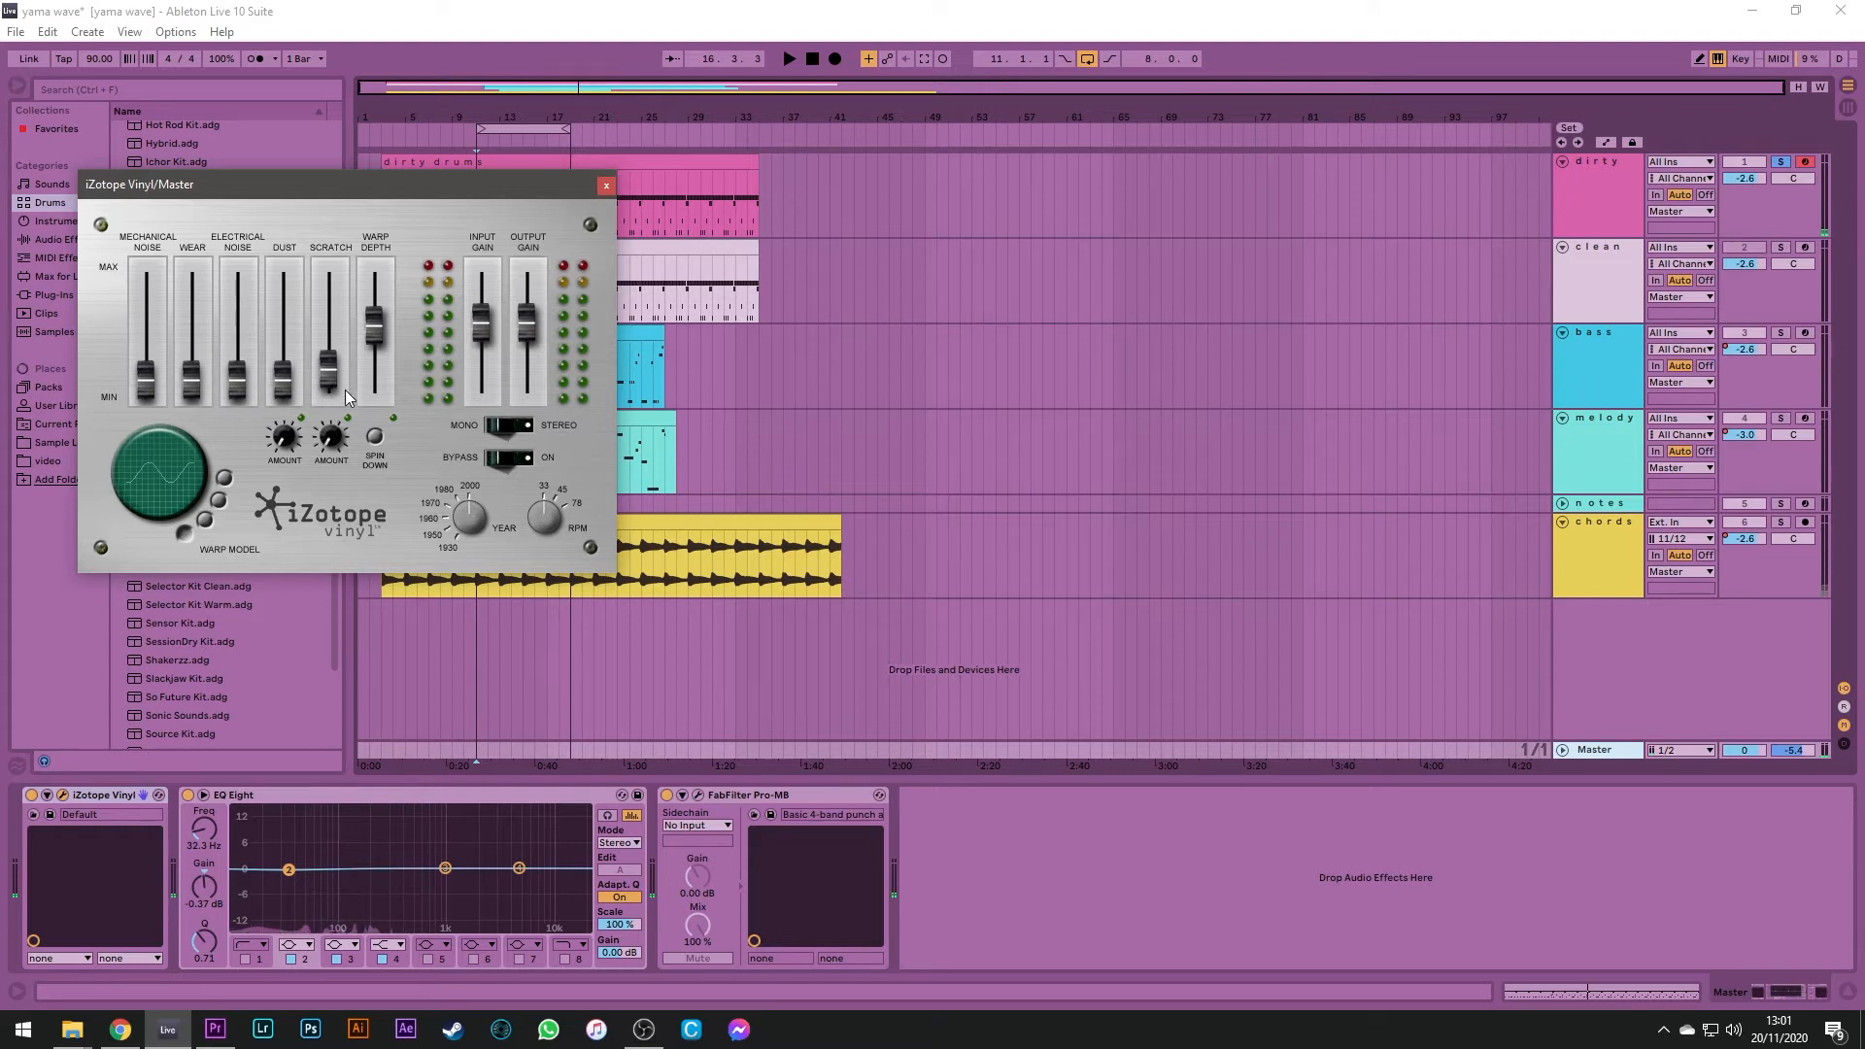
{"action": "left_click", "coordinate": [605, 186]}
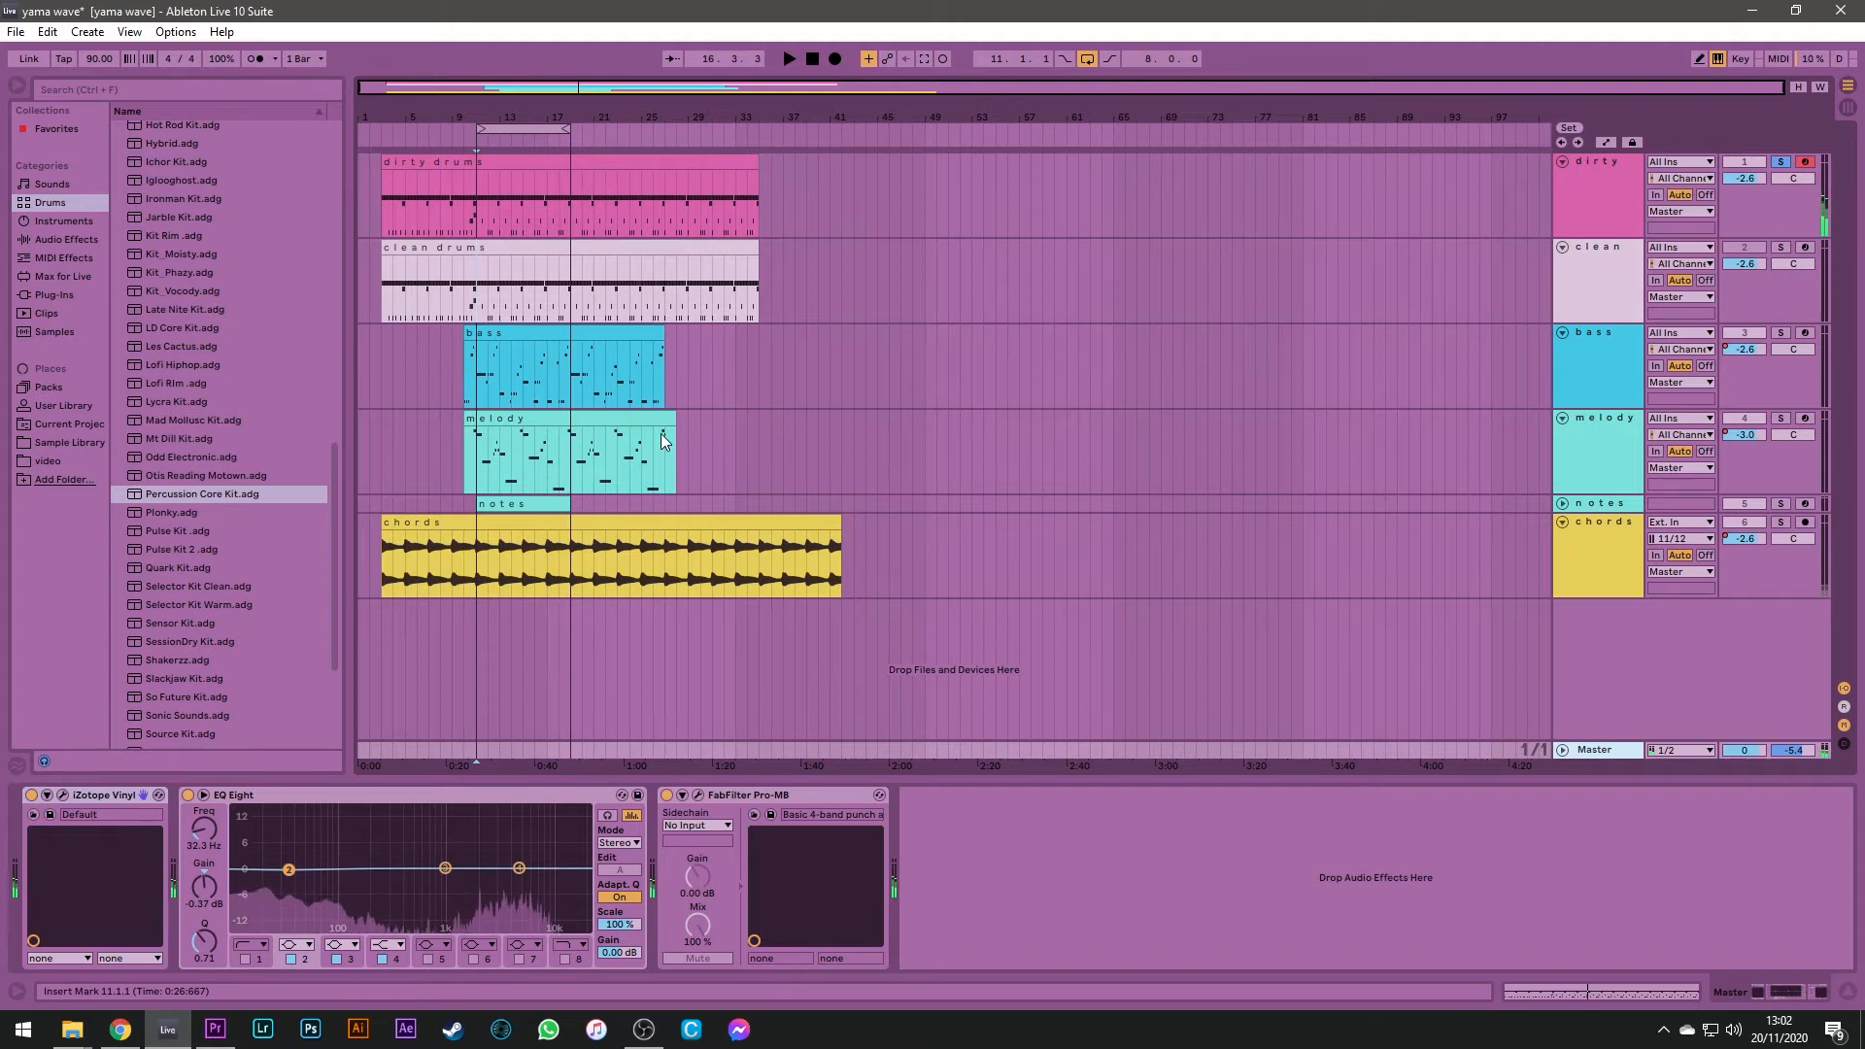
Solo the F1 pad in the clean and dirty Drum Racks and arm each track in turn to compare the sample
{"action": "left_click", "coordinate": [1581, 276]}
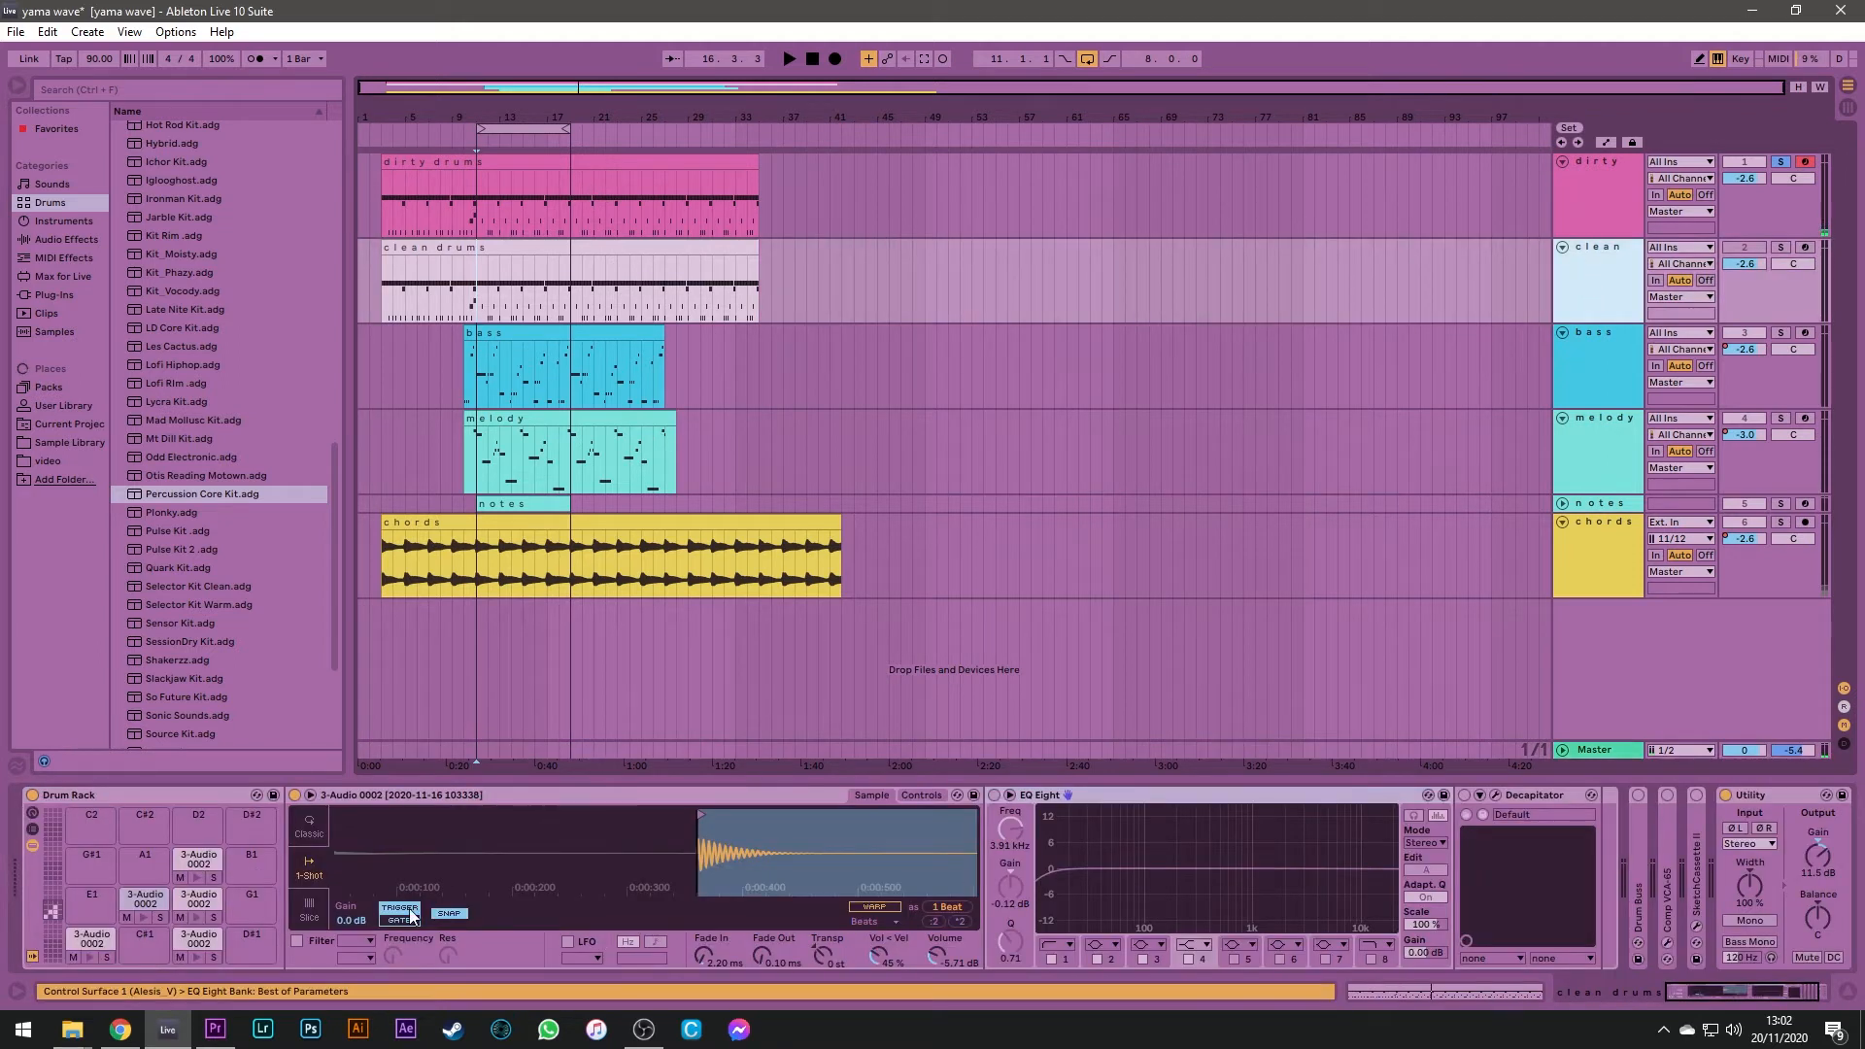
{"action": "left_click", "coordinate": [212, 918]}
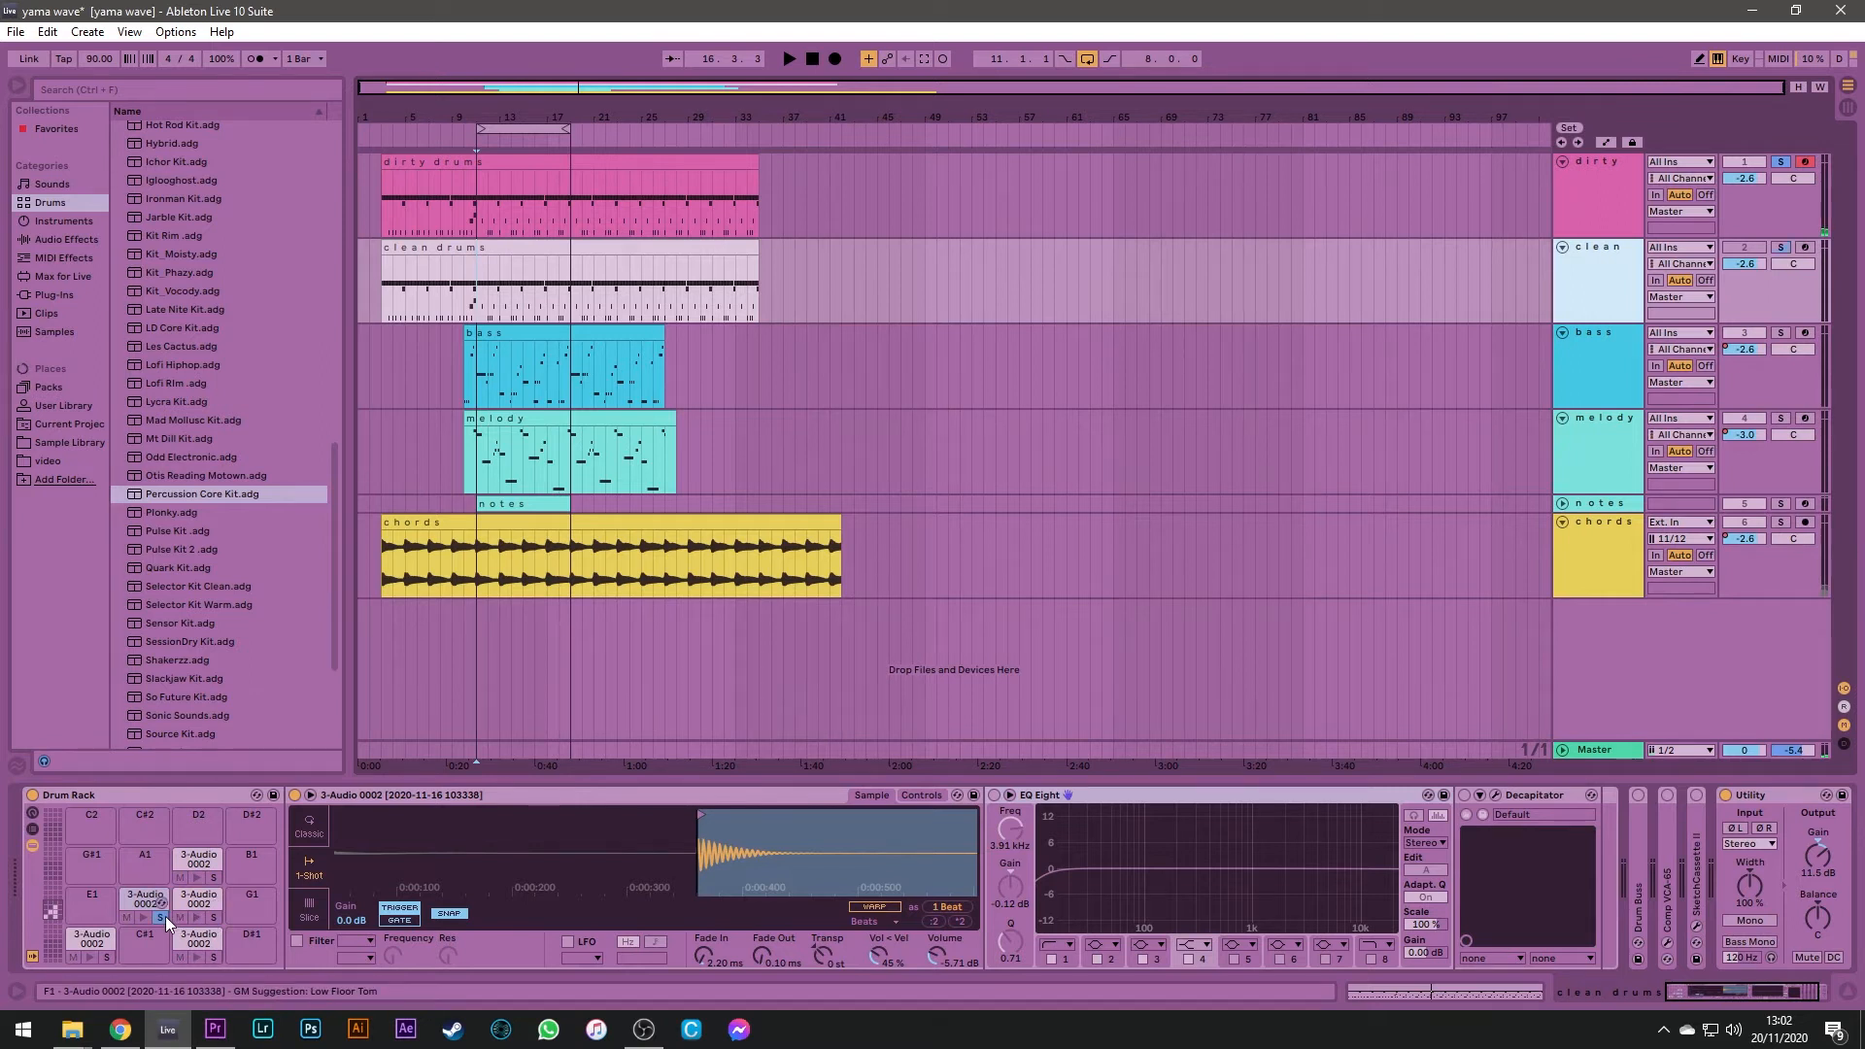
{"action": "left_click", "coordinate": [1809, 249]}
{"action": "left_click", "coordinate": [1805, 162]}
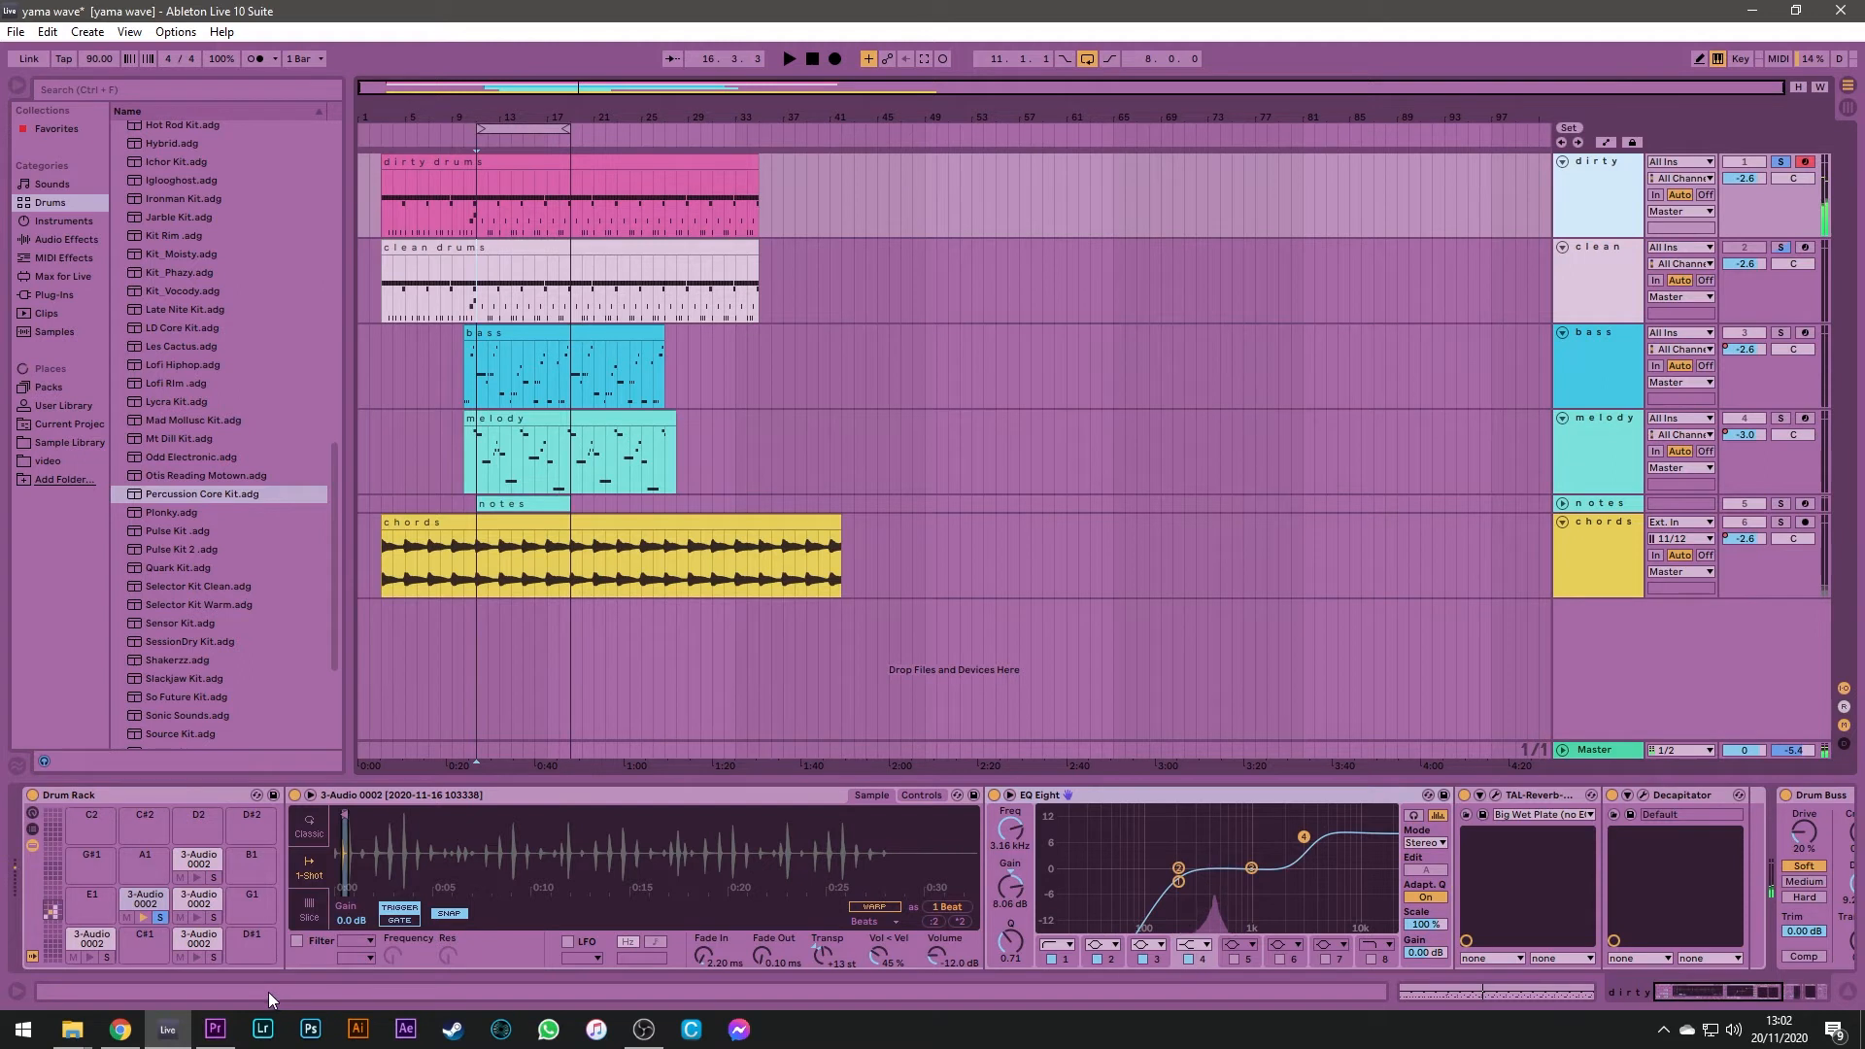
Try the transpose control on the sample of the F#1 pad in the dirty Drum Rack
{"action": "left_click", "coordinate": [129, 905]}
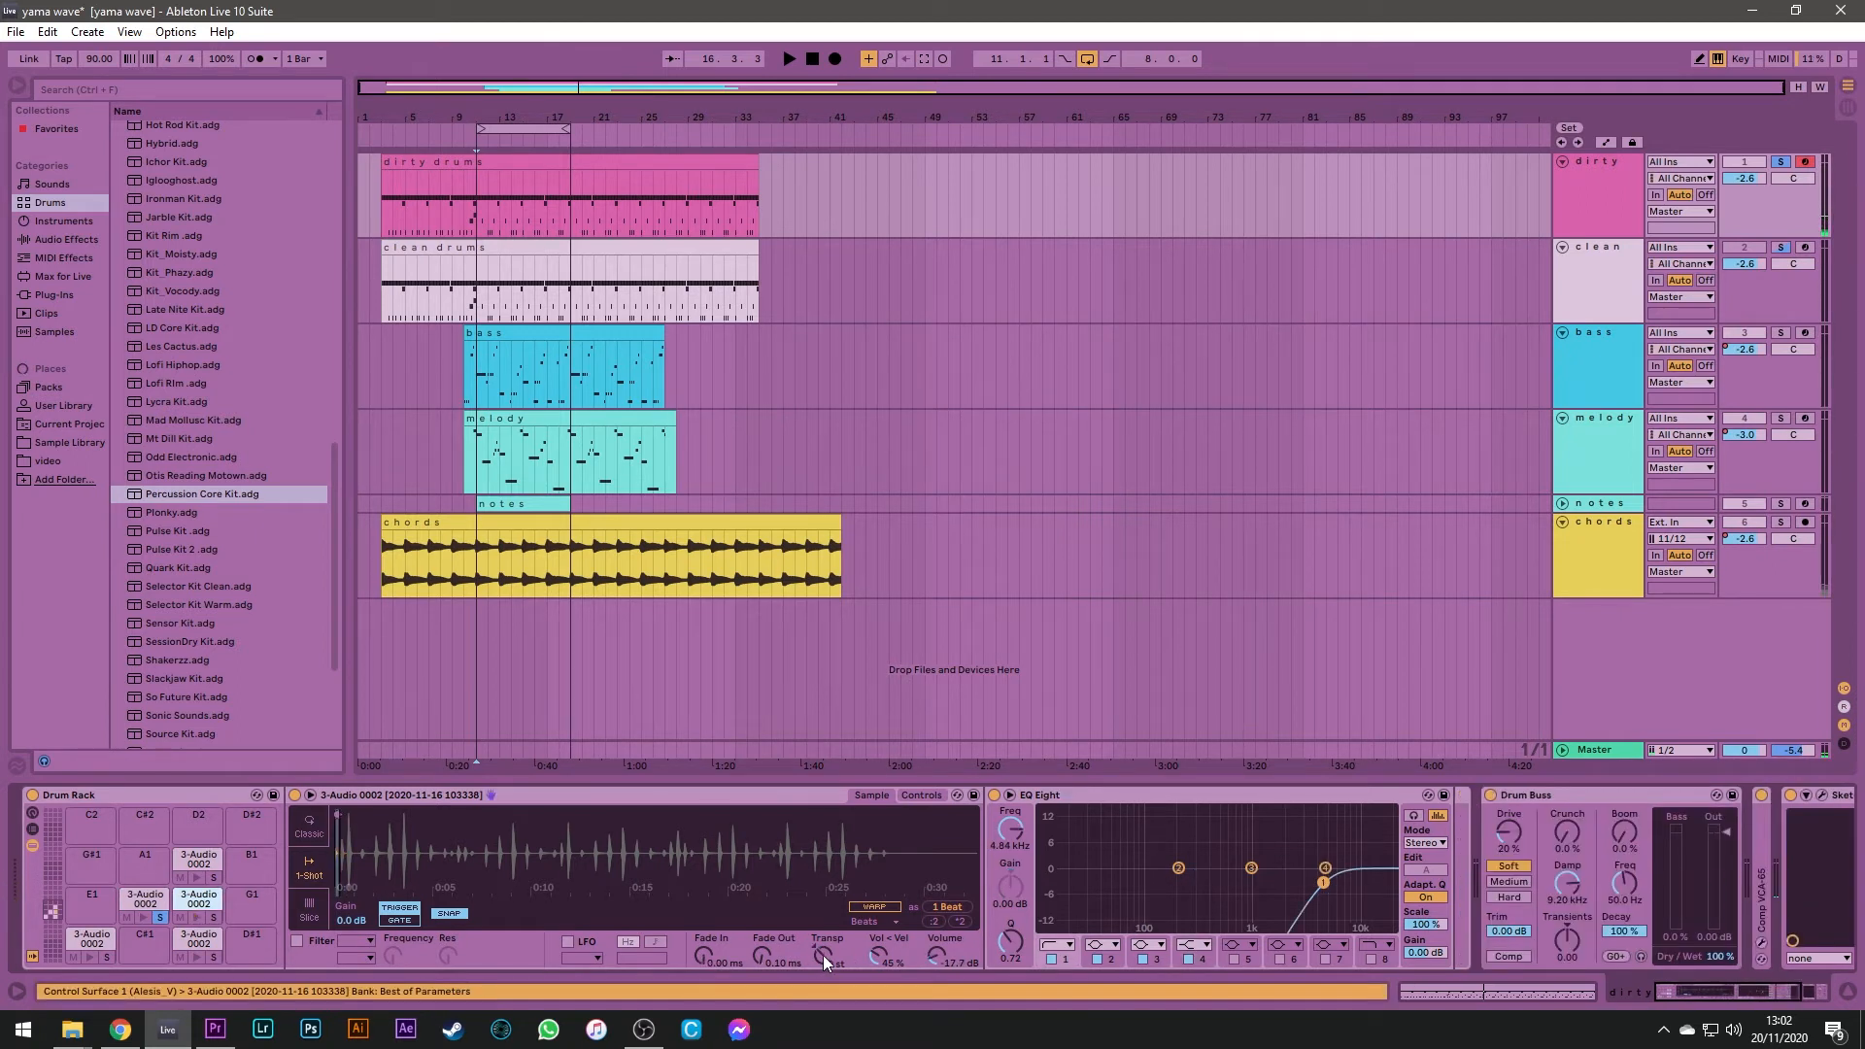
{"action": "left_click_drag", "start_coordinate": [824, 957], "coordinate": [824, 889]}
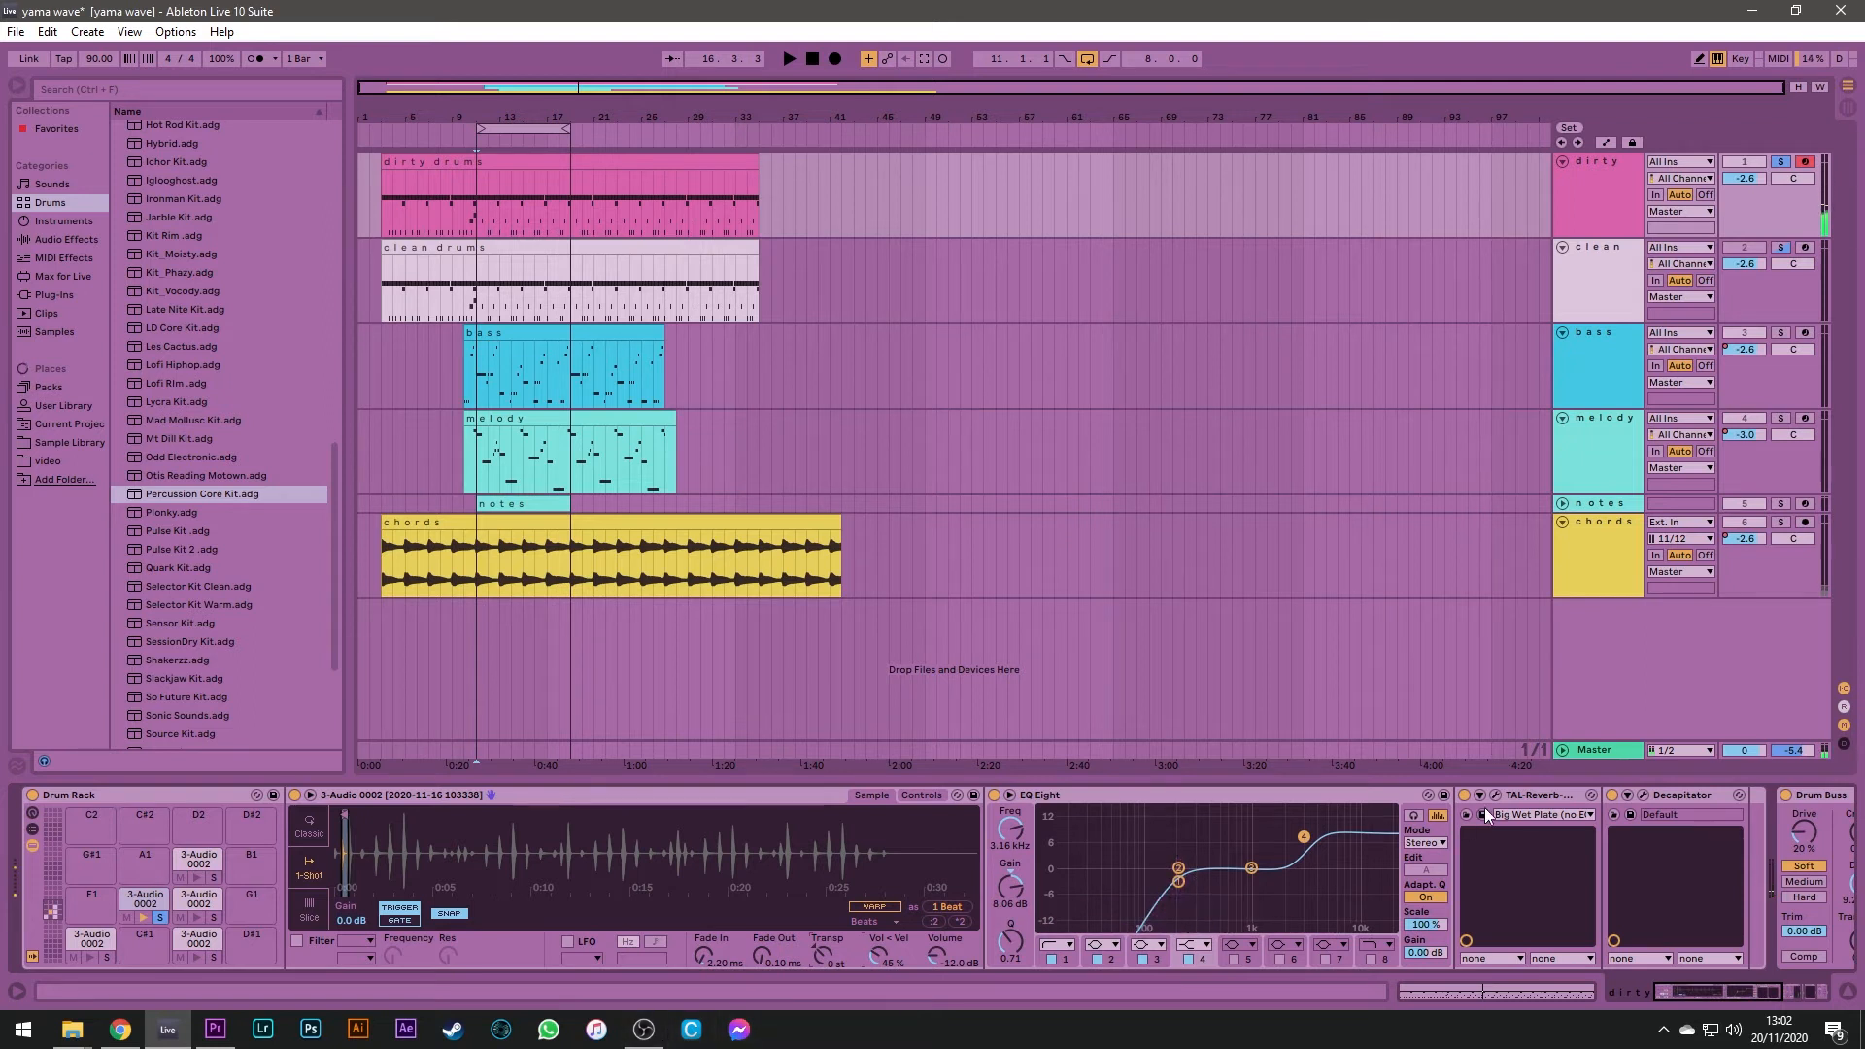
Audition the F1 pad's sample with EQ Eight, TAL-Reverb and Decapitator bypassed, and switch the EQ back on
{"action": "left_click", "coordinate": [994, 794]}
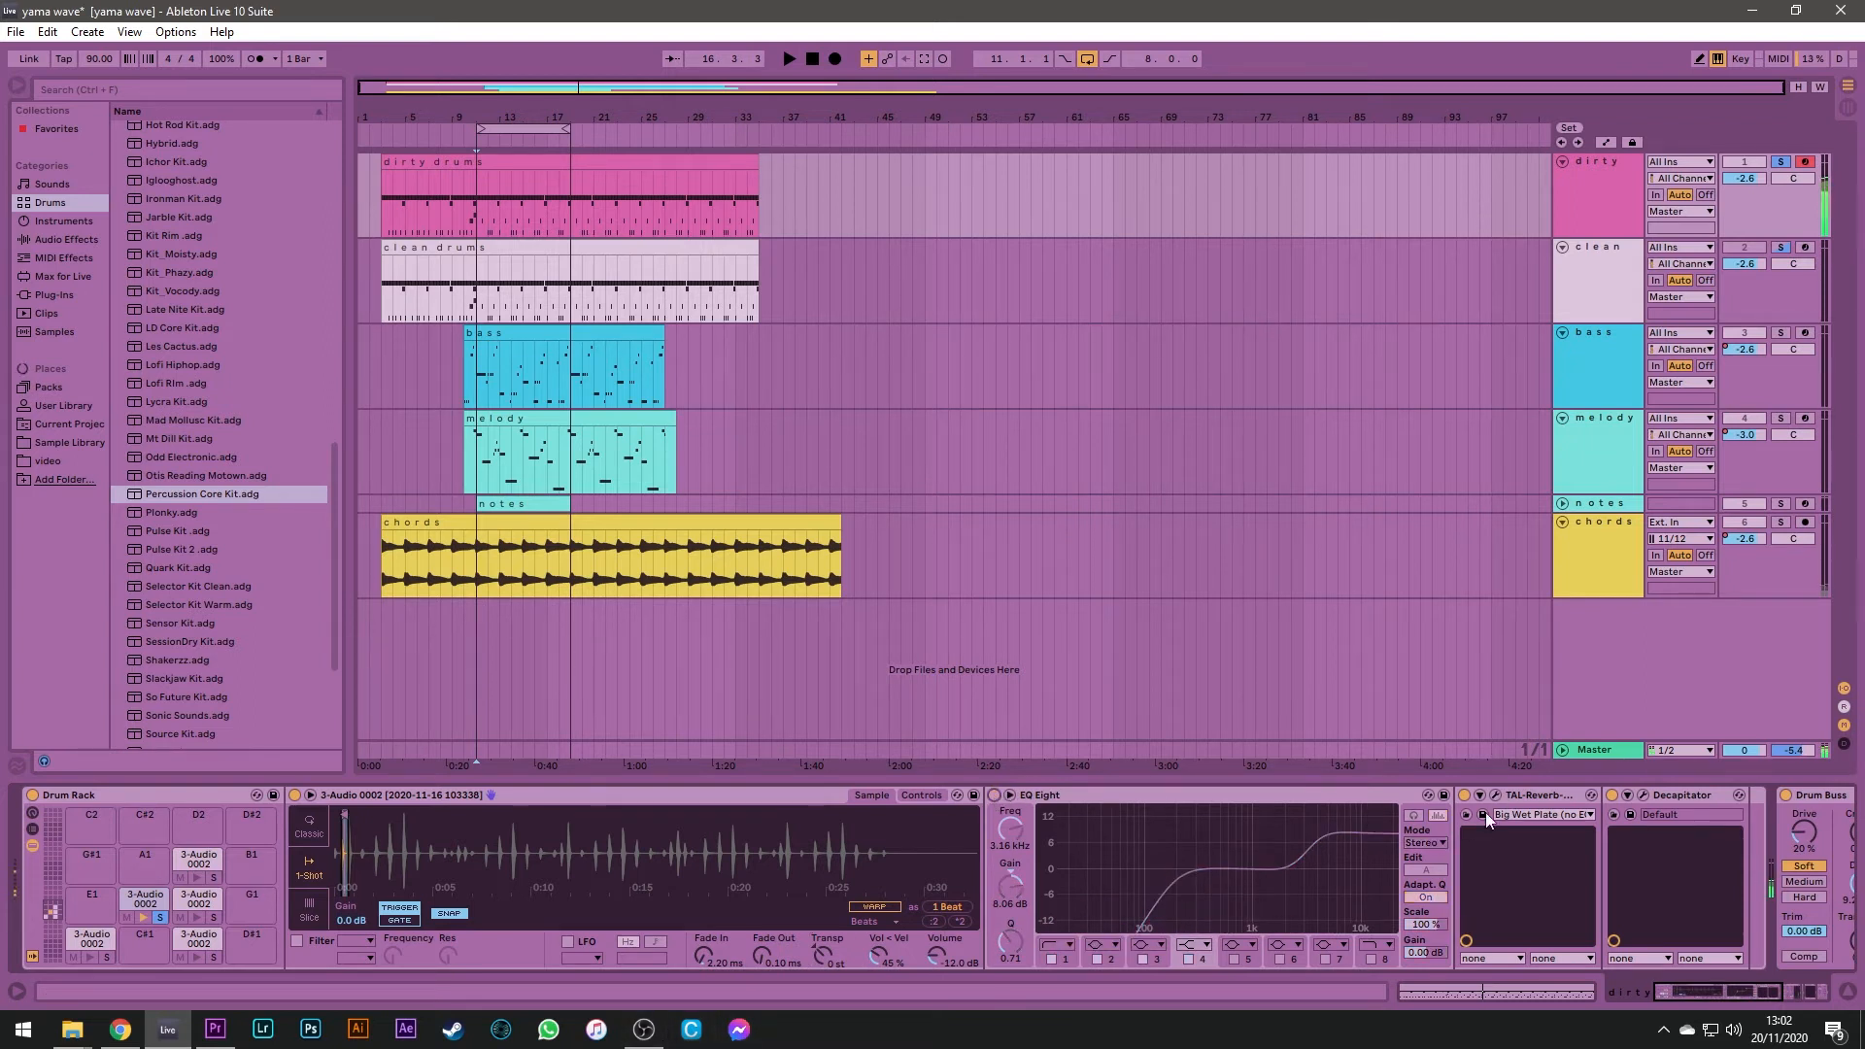
{"action": "left_click", "coordinate": [1464, 794]}
{"action": "left_click", "coordinate": [1611, 795]}
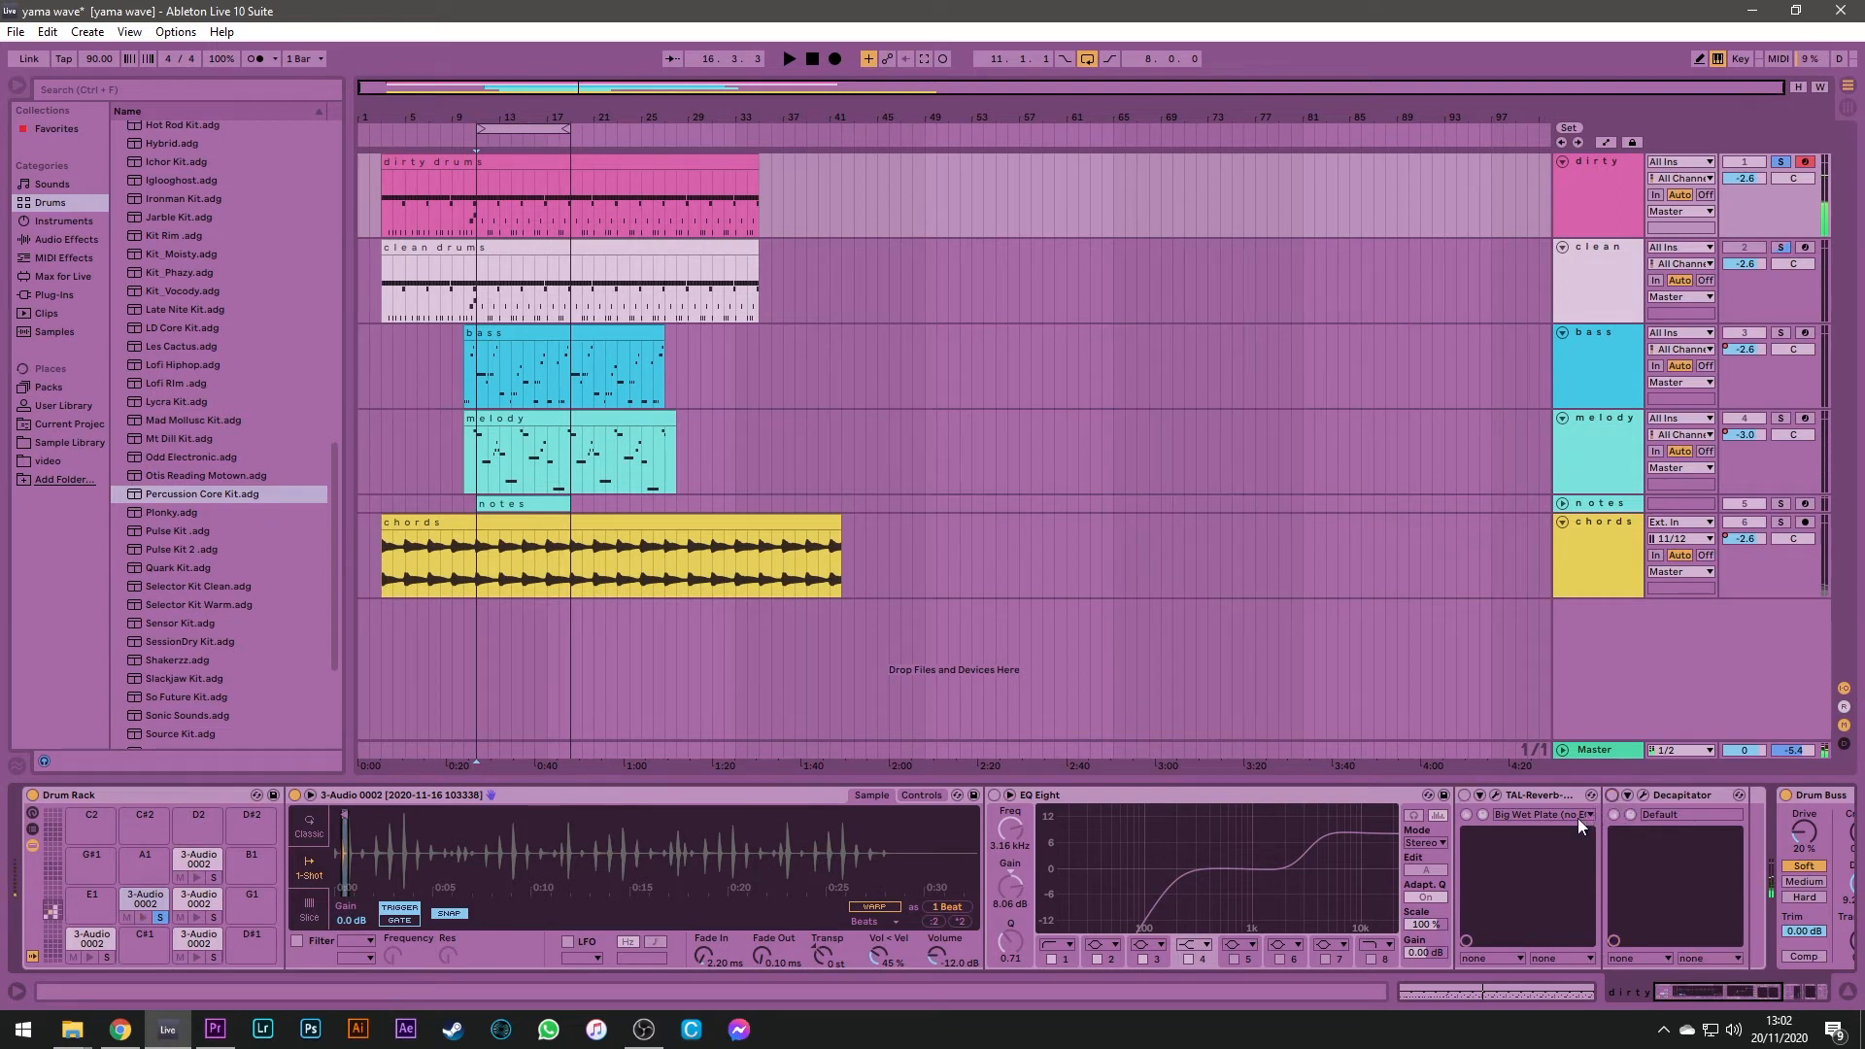
{"action": "left_click", "coordinate": [995, 796]}
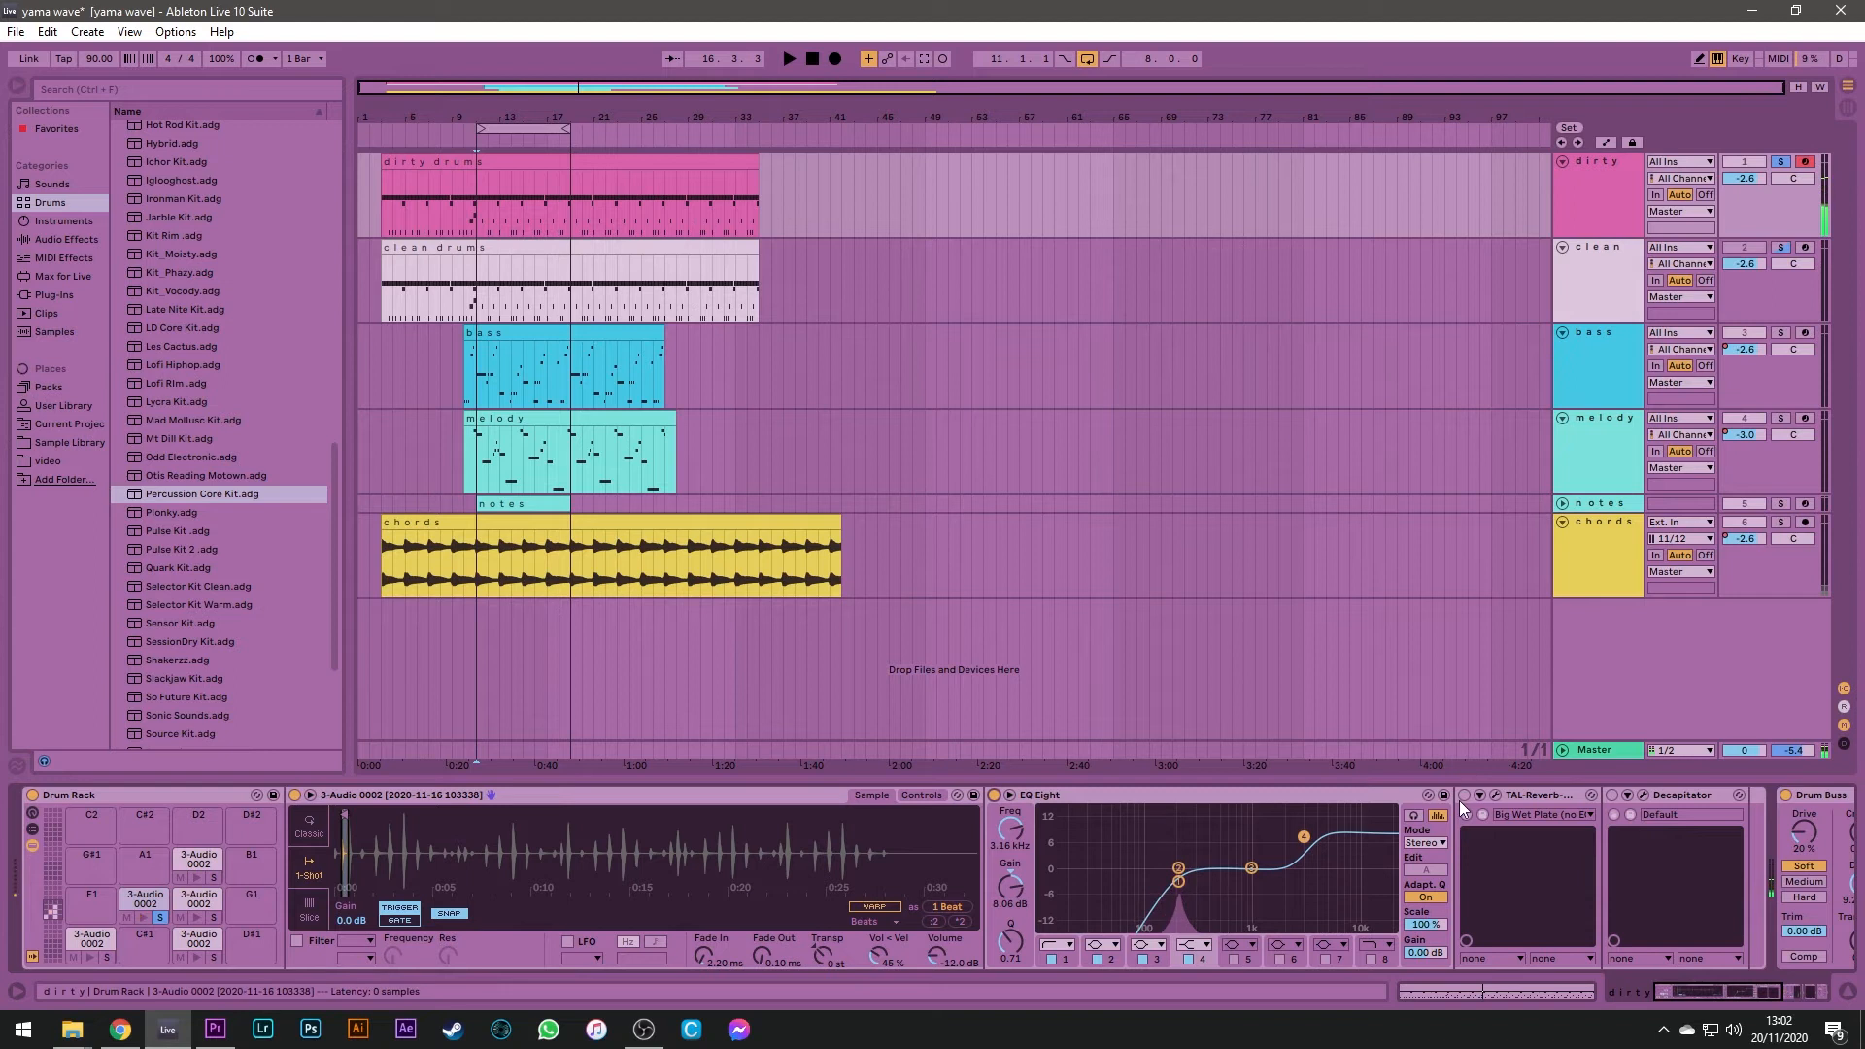
Inspect the TAL-Reverb settings on the F1 pad, close the plug-in window and re-enable the reverb
{"action": "left_click", "coordinate": [1496, 796]}
{"action": "left_click_drag", "start_coordinate": [520, 302], "coordinate": [677, 270]}
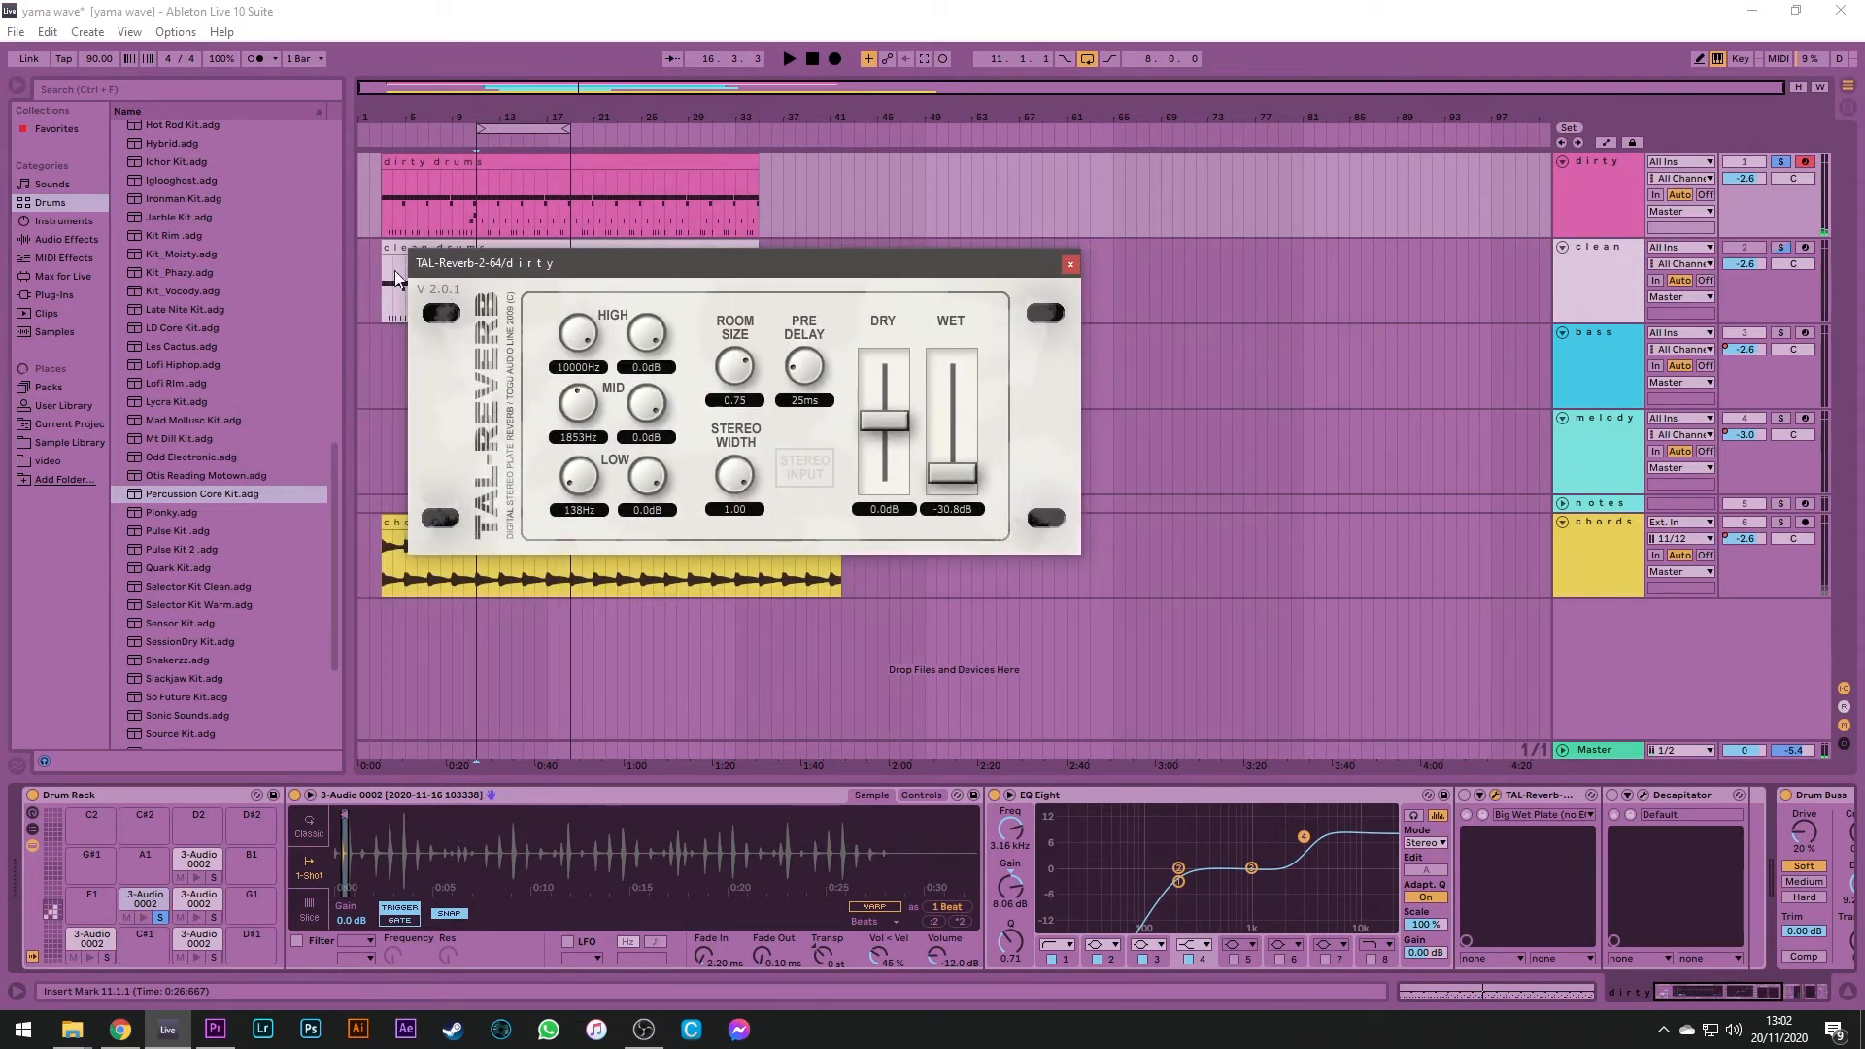
{"action": "left_click", "coordinate": [1071, 264]}
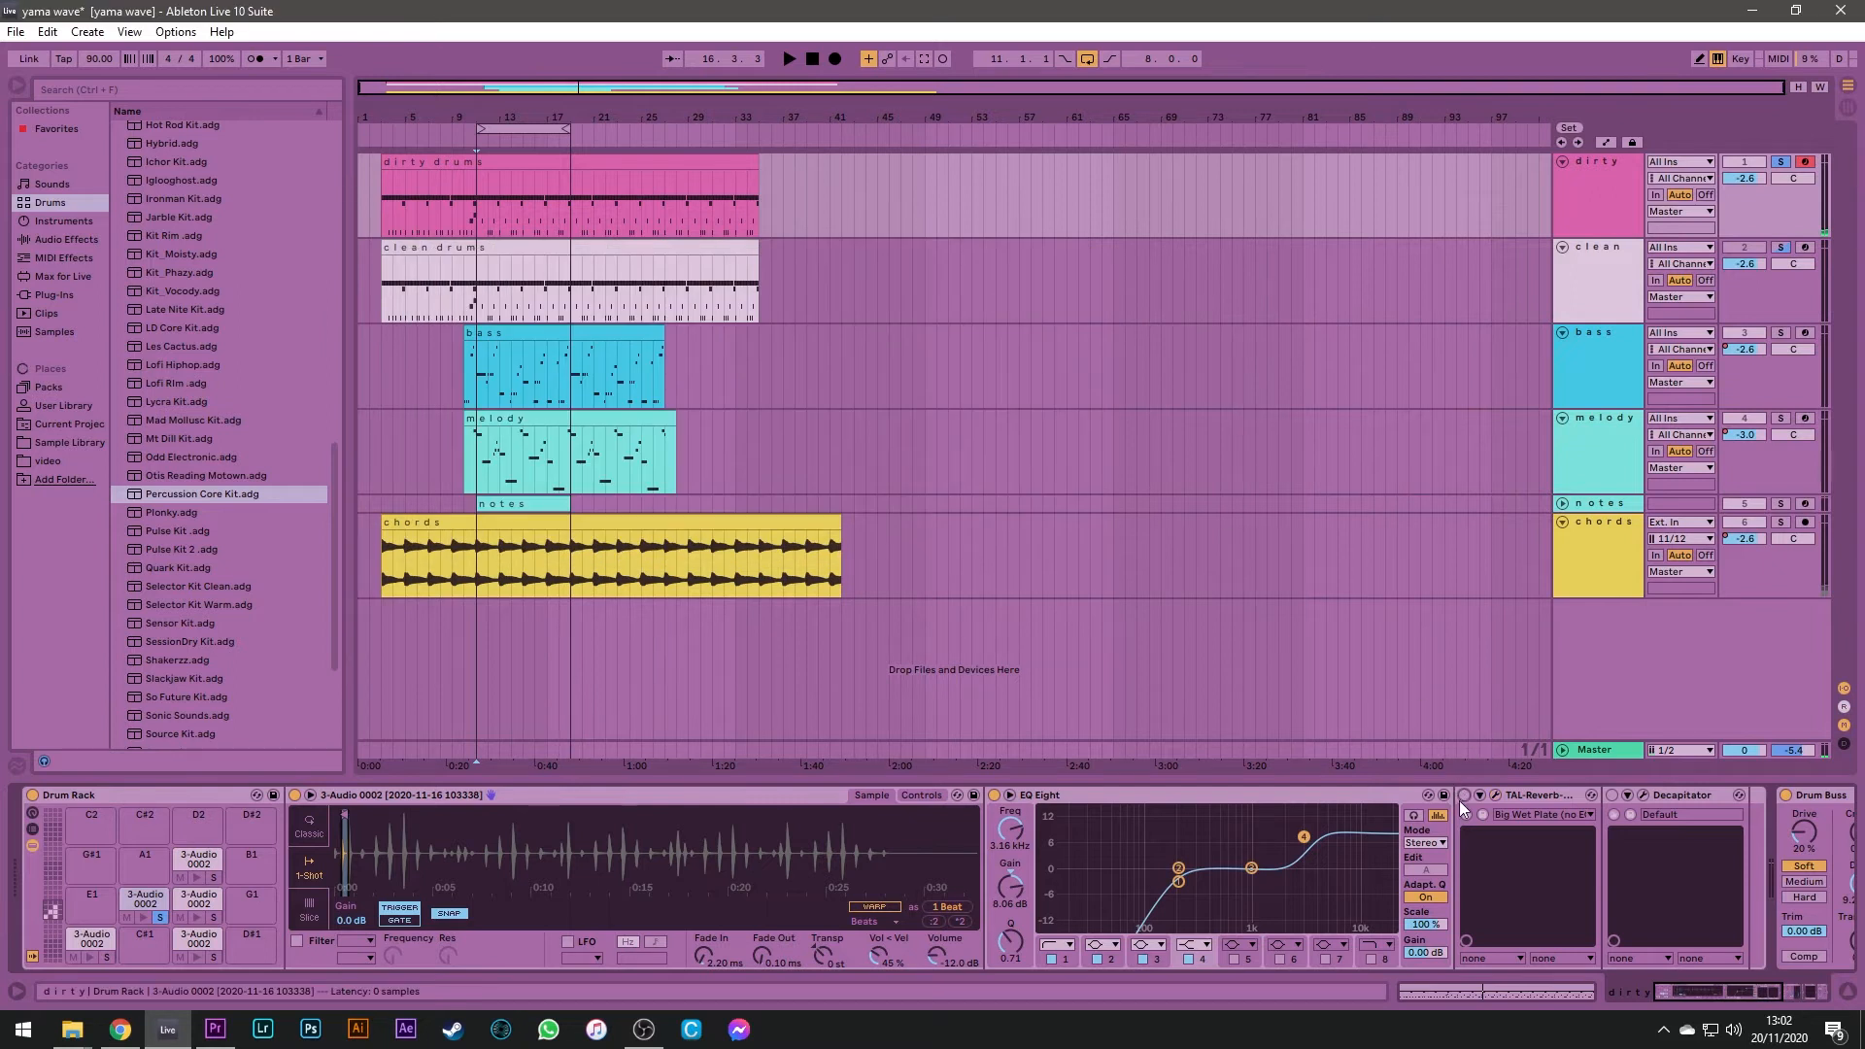
Inspect the Decapitator settings on the F1 pad, re-enable the effect and close its window
{"action": "left_click", "coordinate": [1641, 795]}
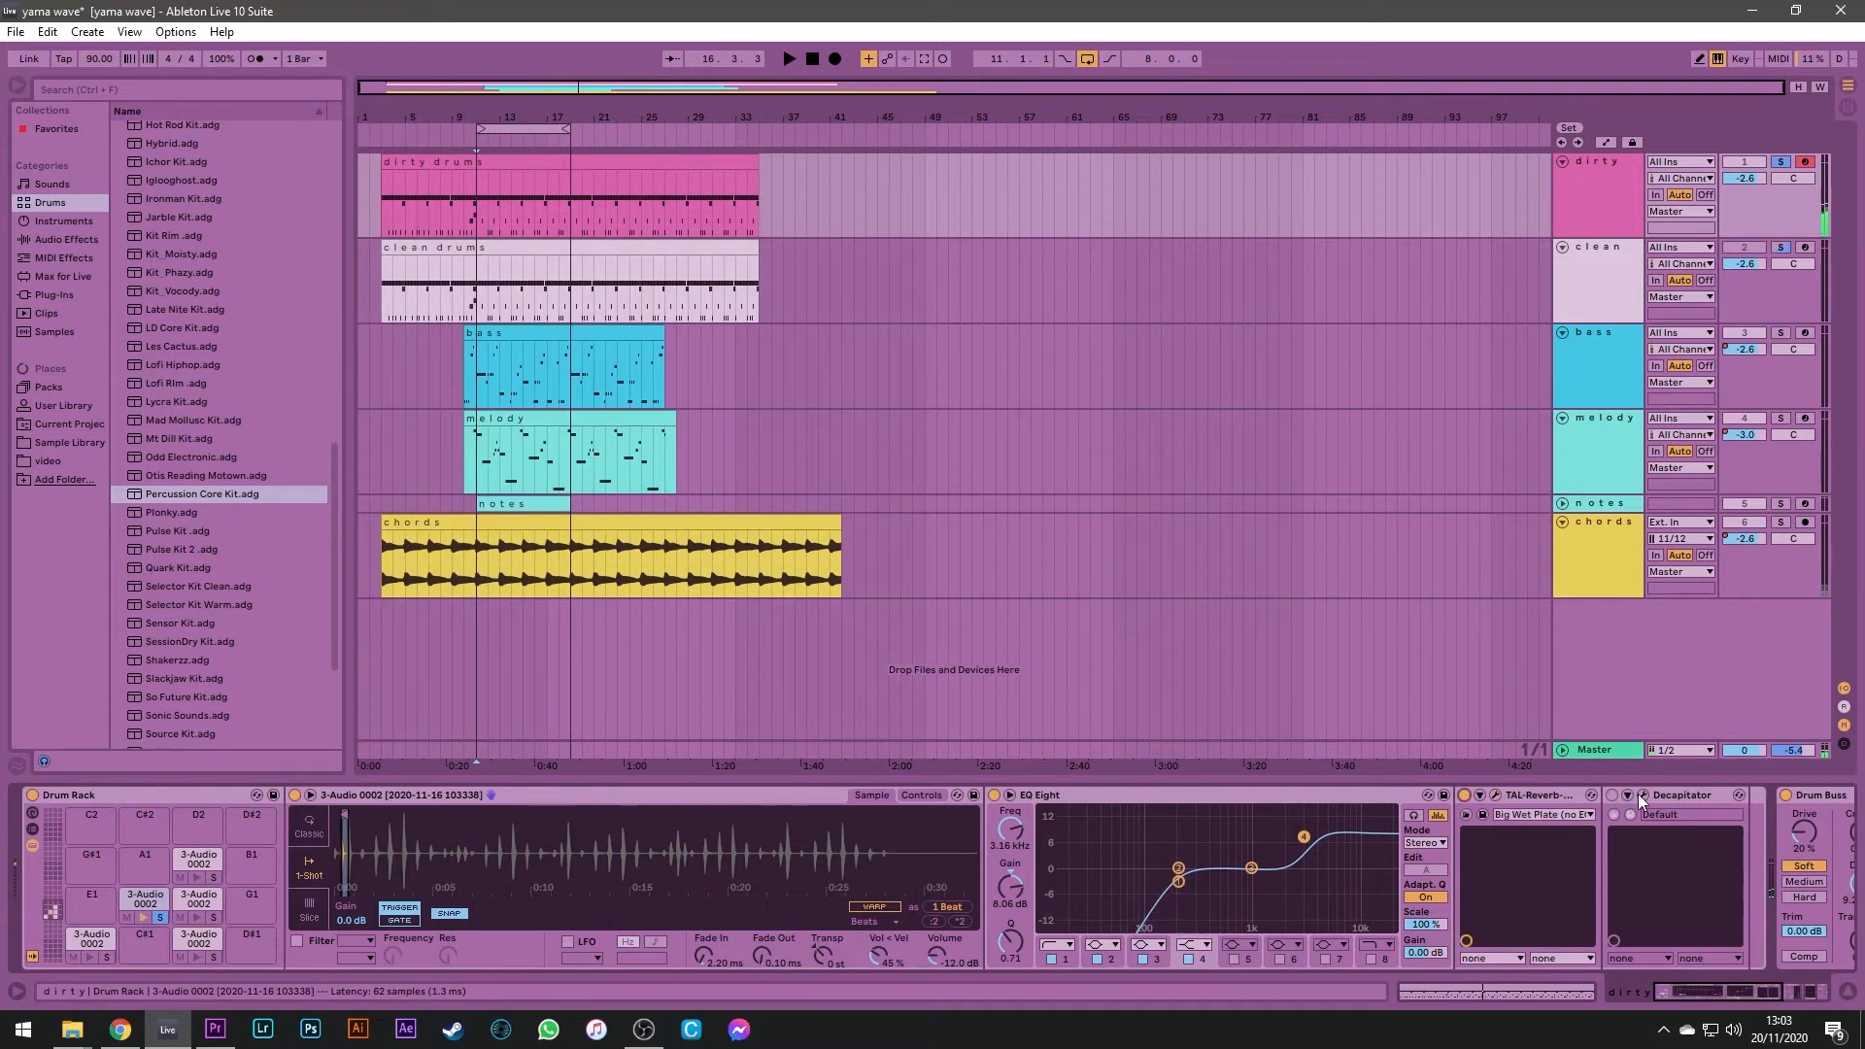
{"action": "left_click_drag", "start_coordinate": [679, 294], "coordinate": [899, 248]}
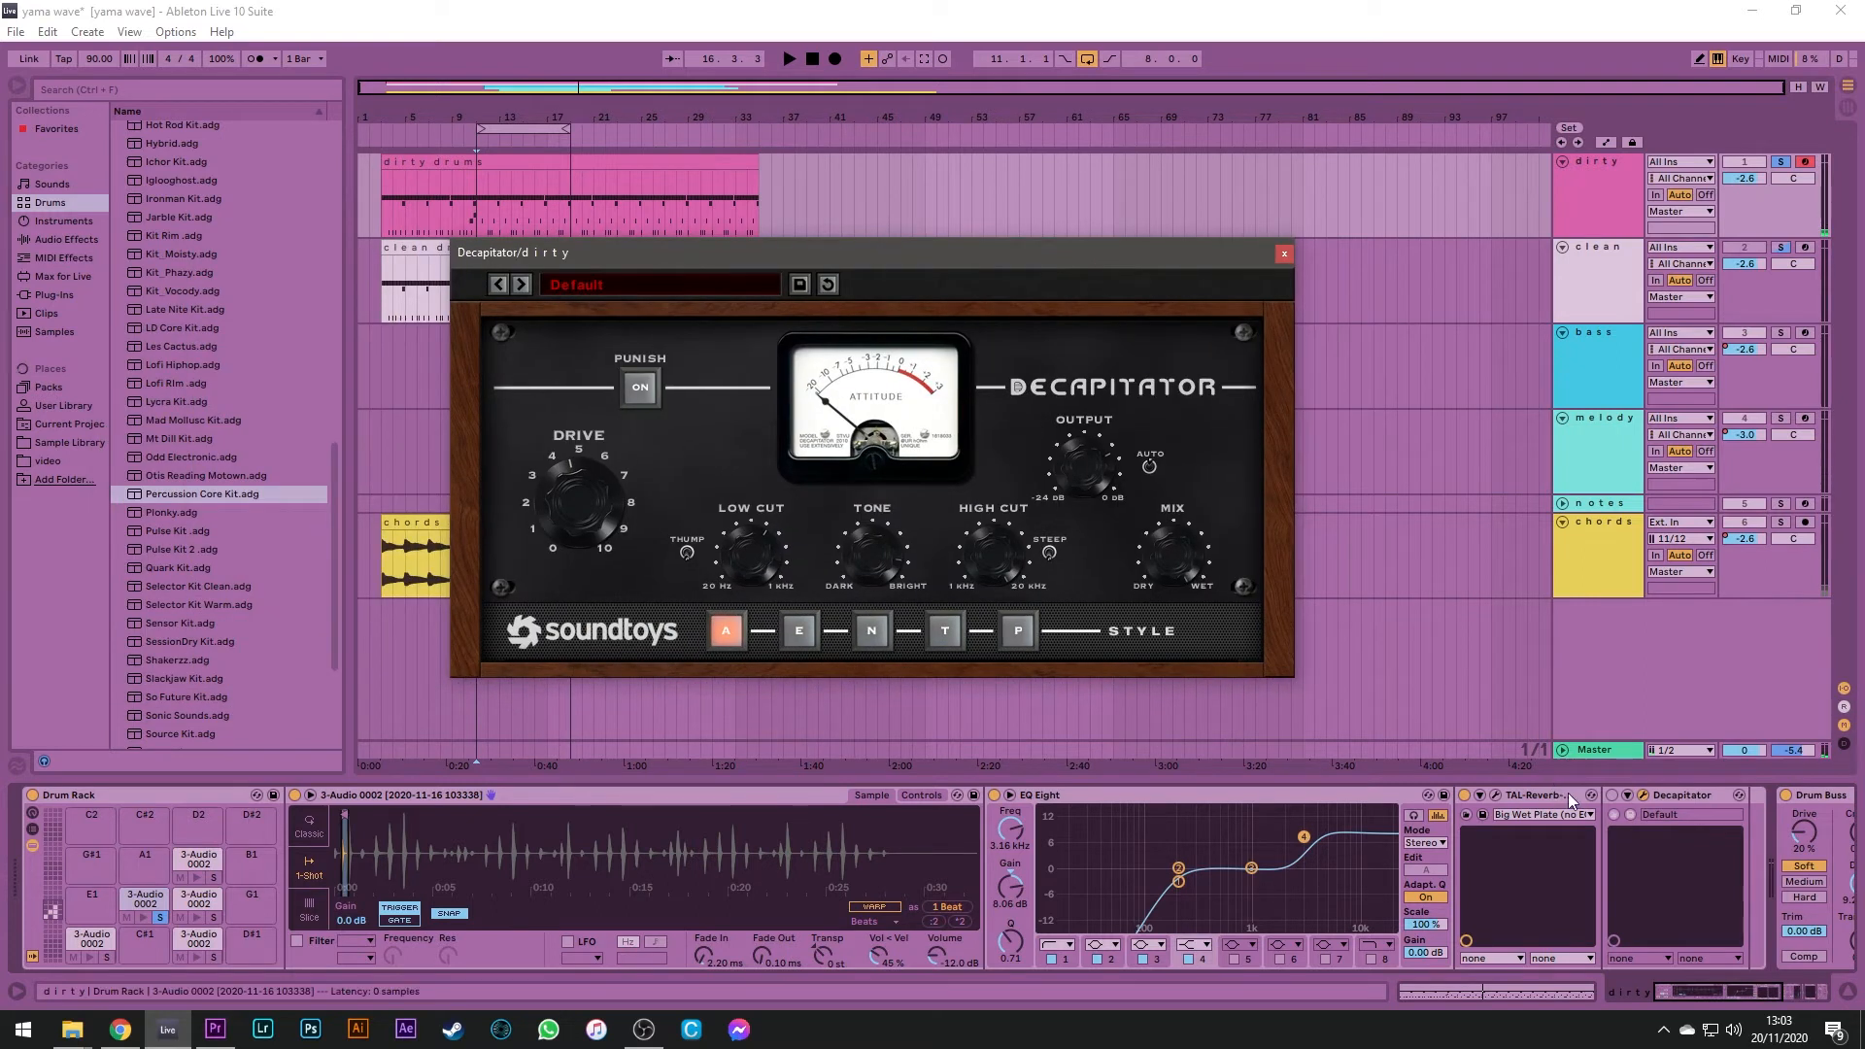
{"action": "left_click", "coordinate": [1613, 797]}
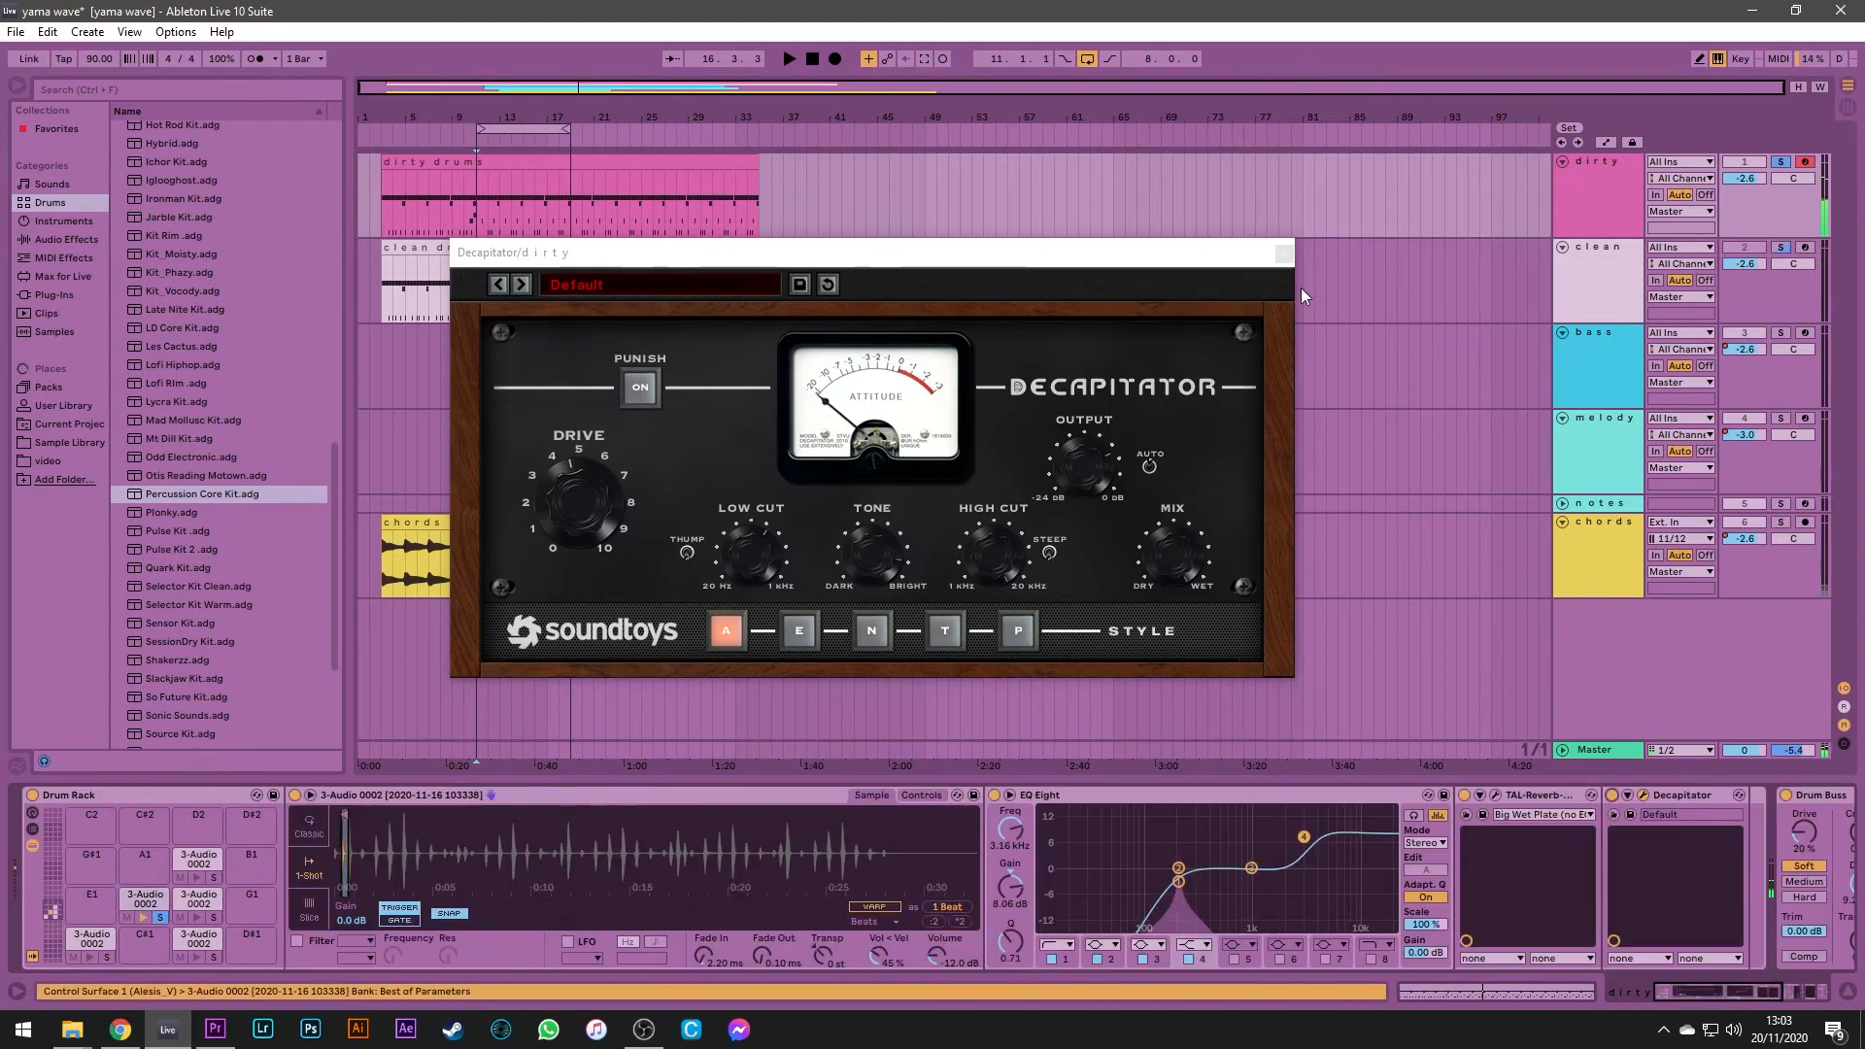
{"action": "left_click", "coordinate": [1283, 254]}
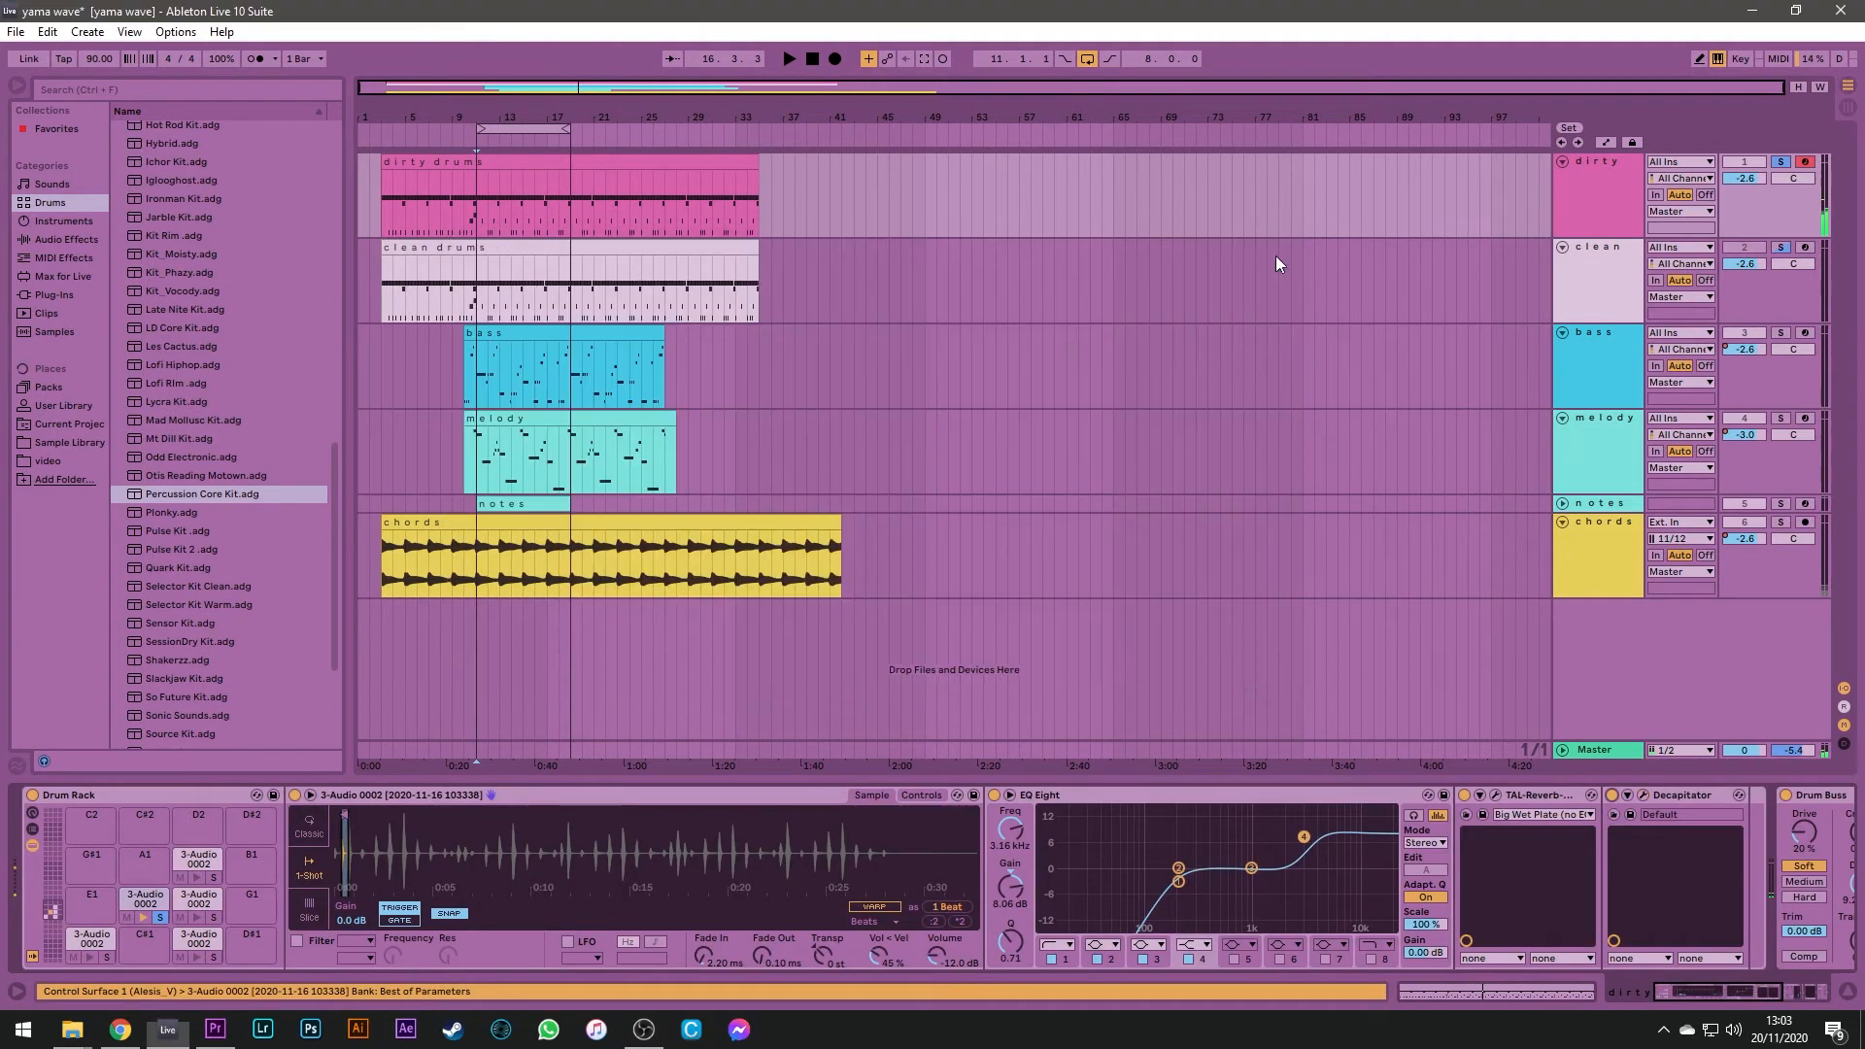
Play the looped section with the dirty drums soloed, adding the bass to the solo before stopping playback
{"action": "left_click", "coordinate": [1783, 250]}
{"action": "left_click", "coordinate": [1779, 163], "text": "ctrl"}
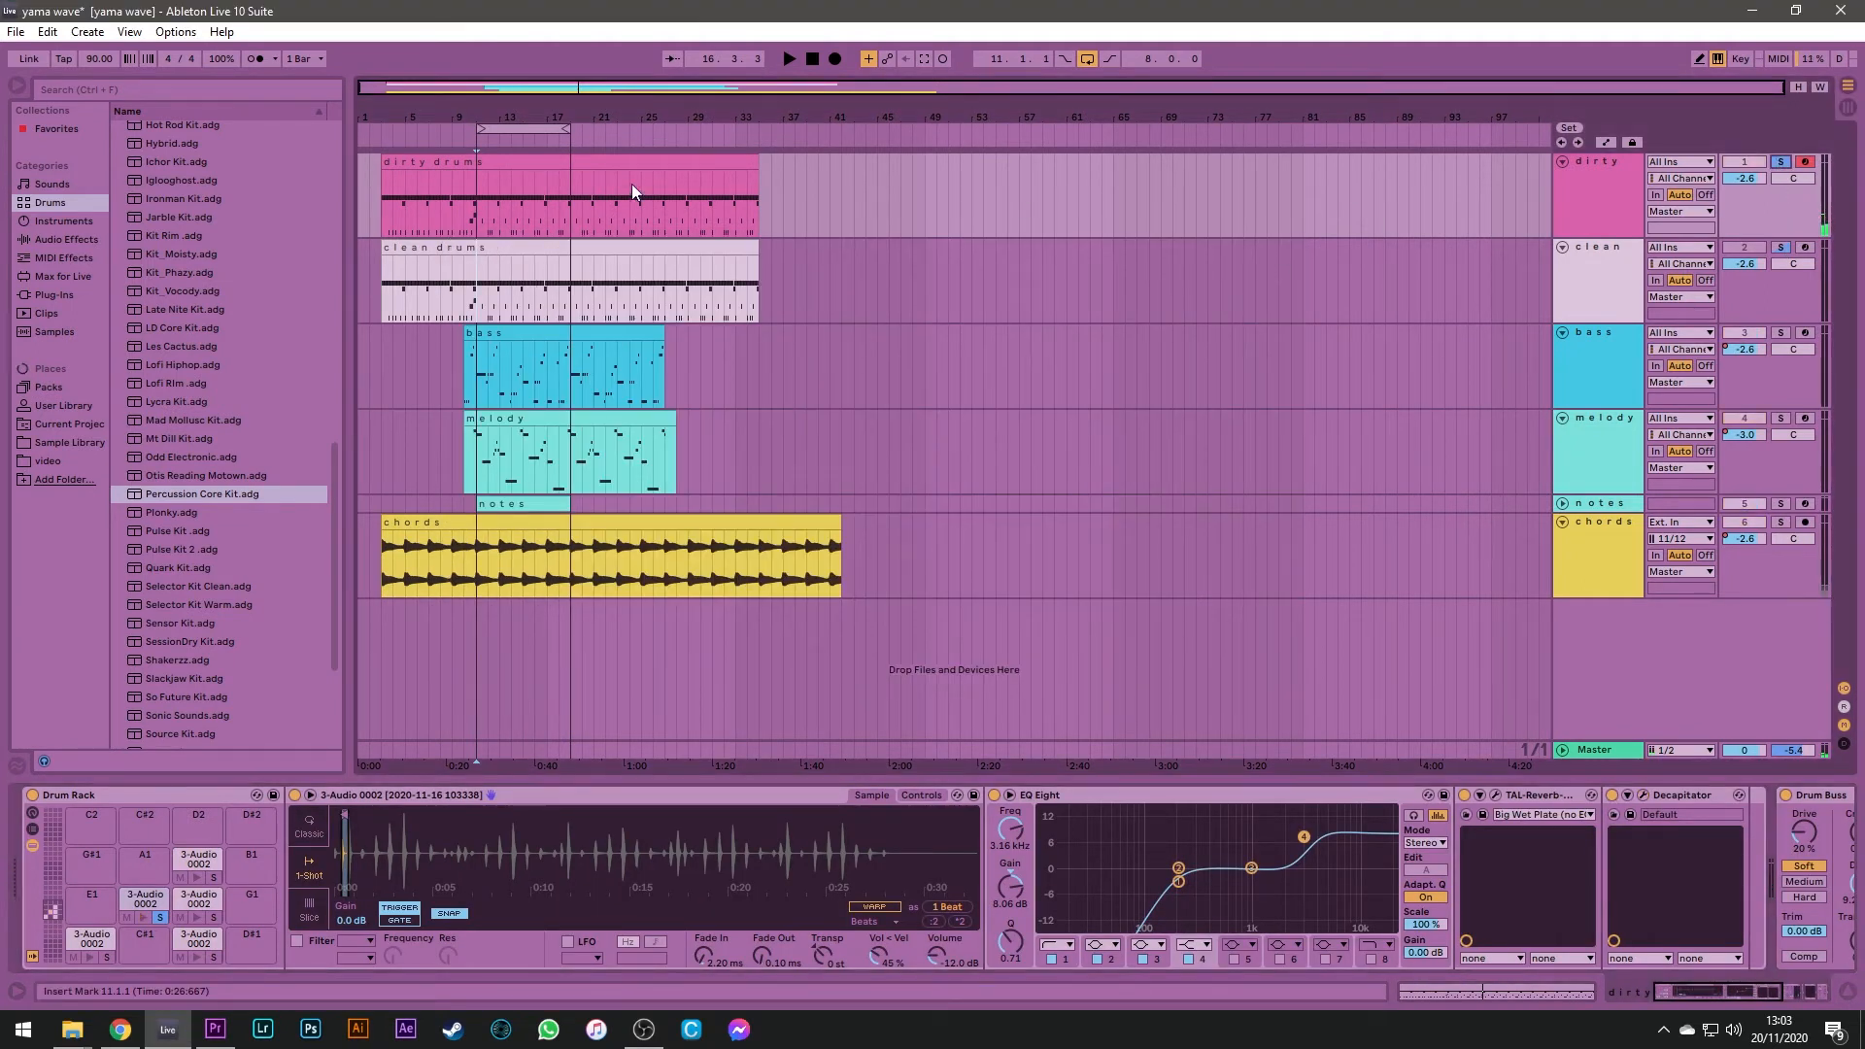
{"action": "key", "text": "space"}
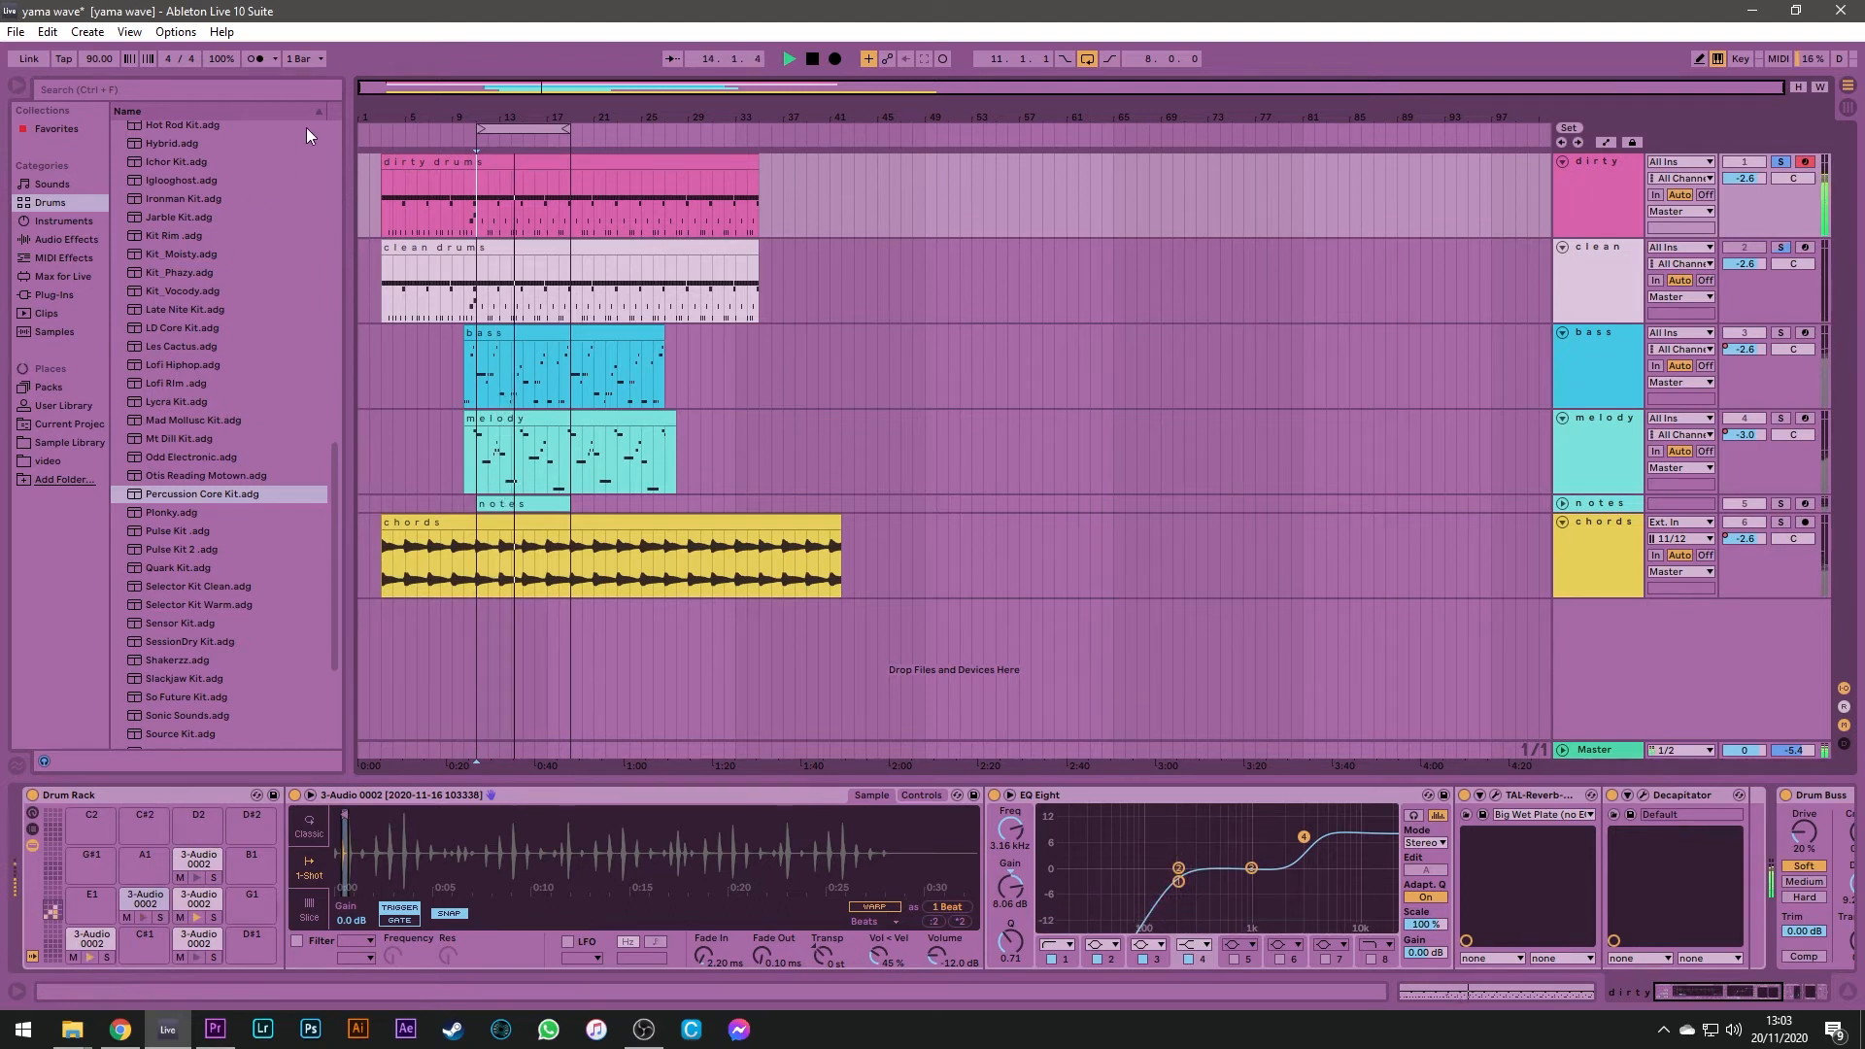
{"action": "left_click", "coordinate": [1782, 333]}
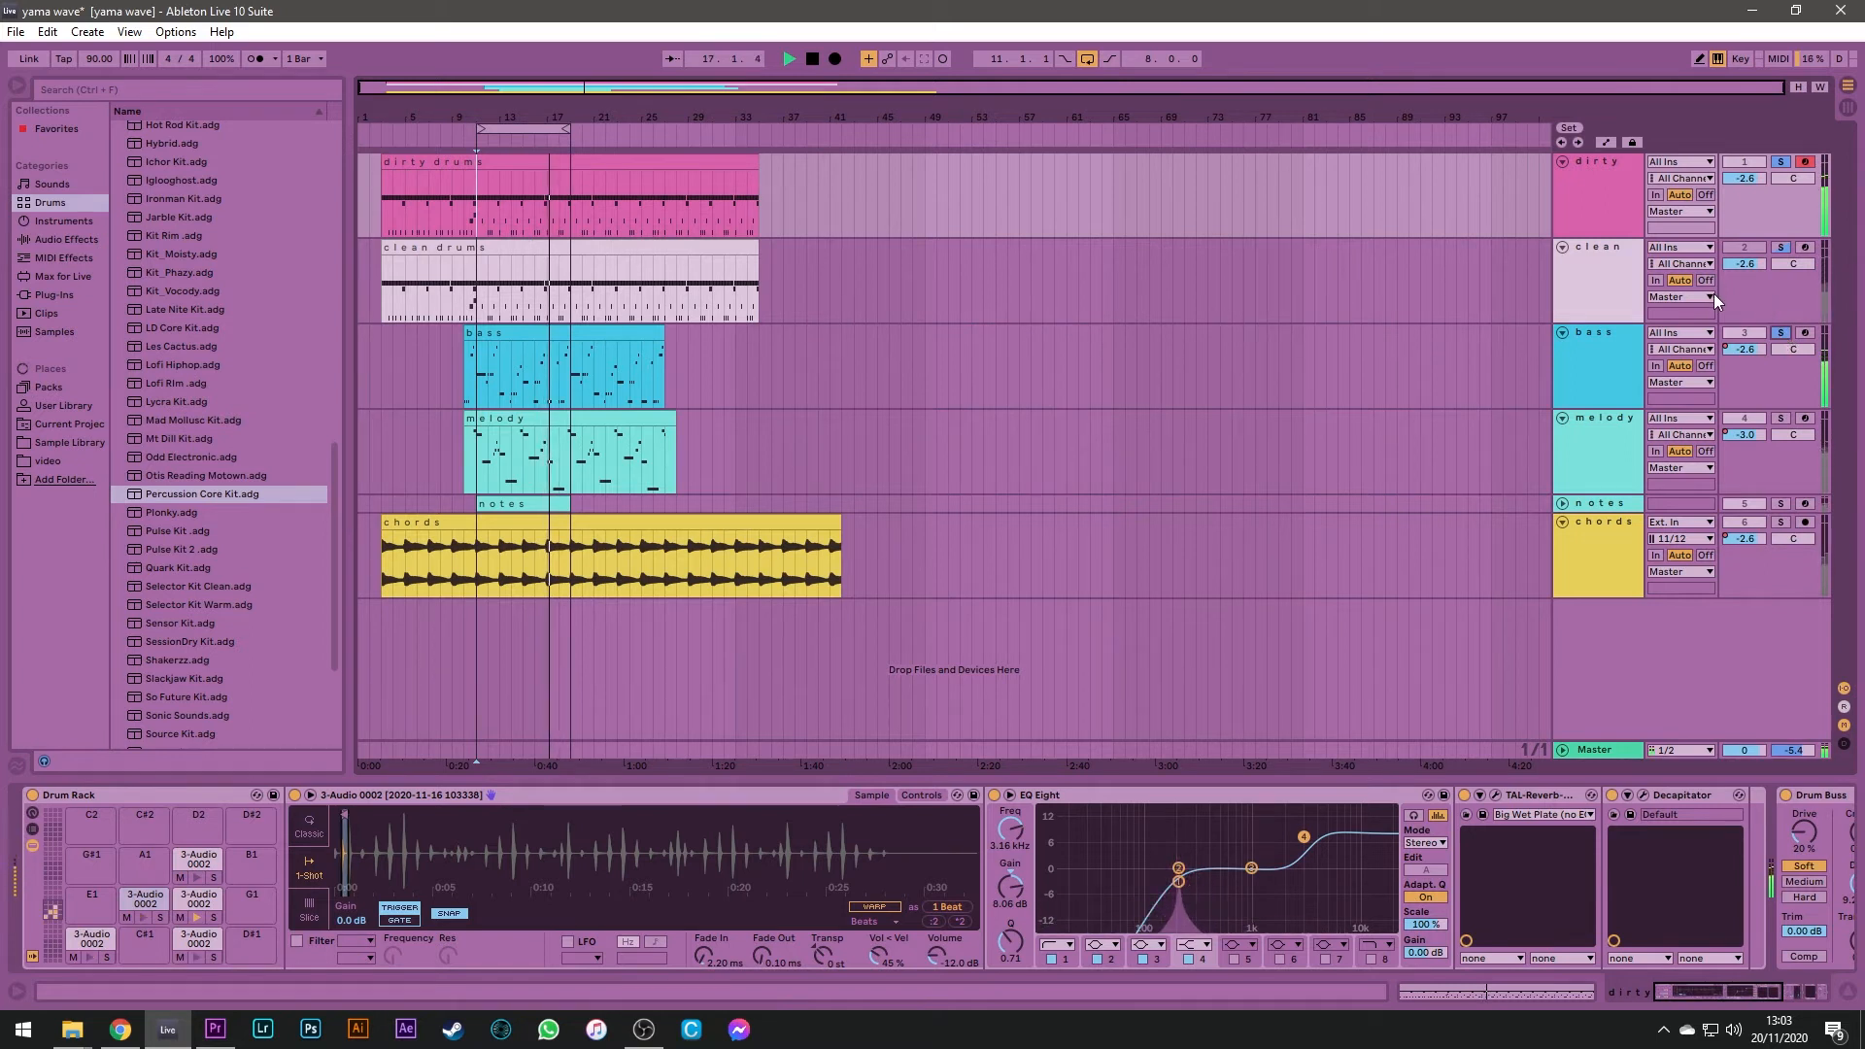
{"action": "left_click", "coordinate": [1780, 333]}
{"action": "key", "text": "space"}
Show the start of the PSS Stereo Bass sample on the bass track and arm the track
{"action": "left_click", "coordinate": [1623, 373]}
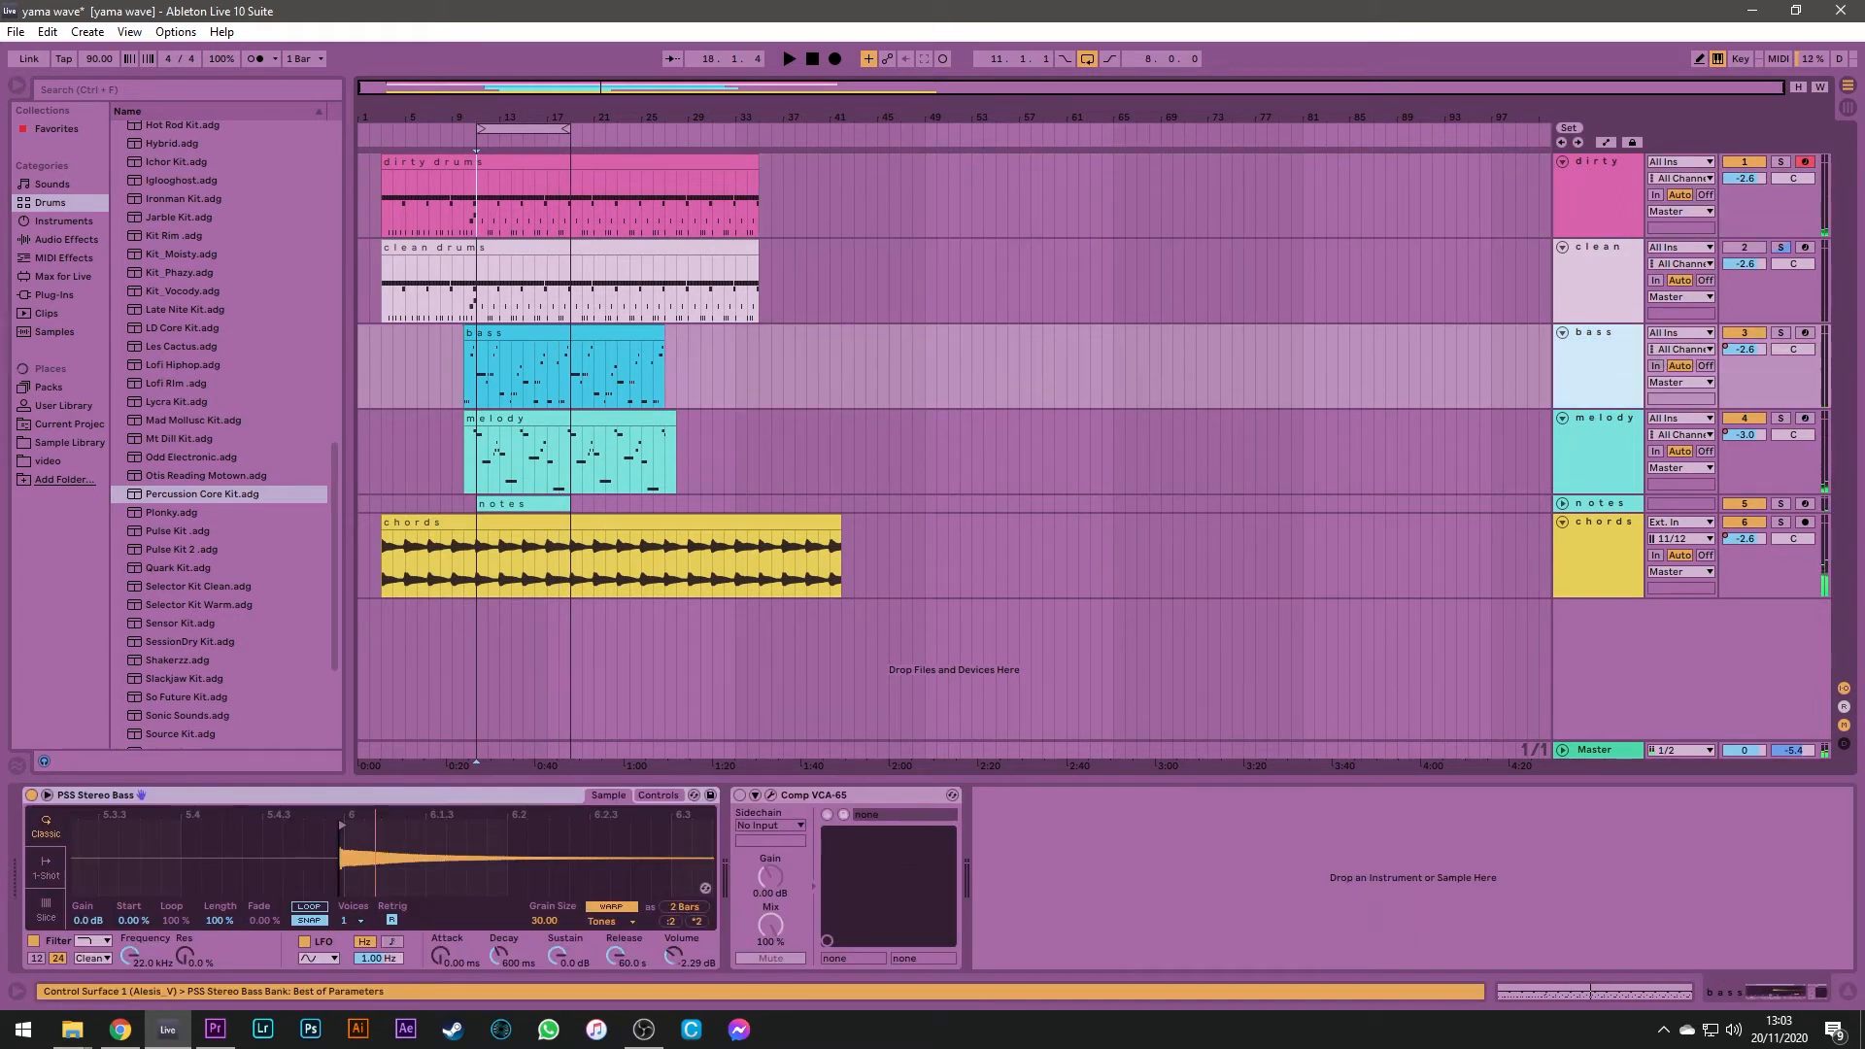
{"action": "left_click_drag", "start_coordinate": [344, 855], "coordinate": [361, 828]}
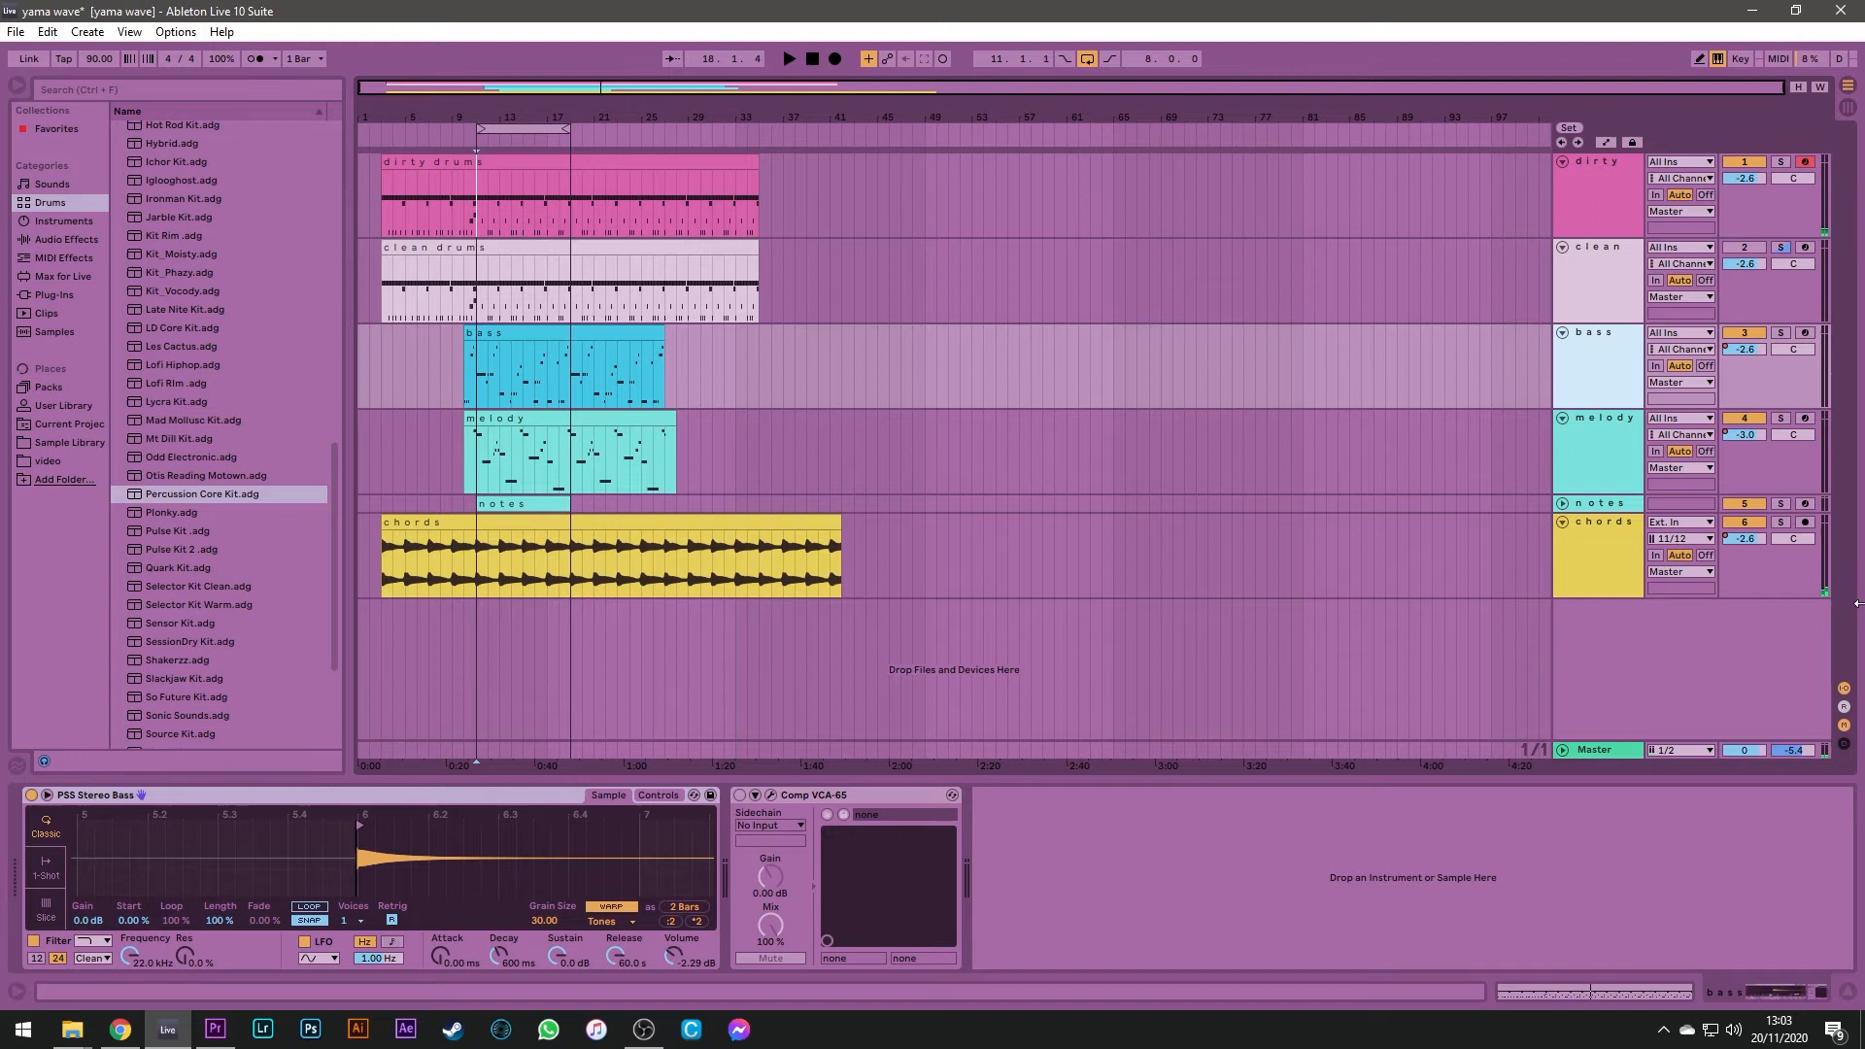
{"action": "left_click", "coordinate": [1804, 333]}
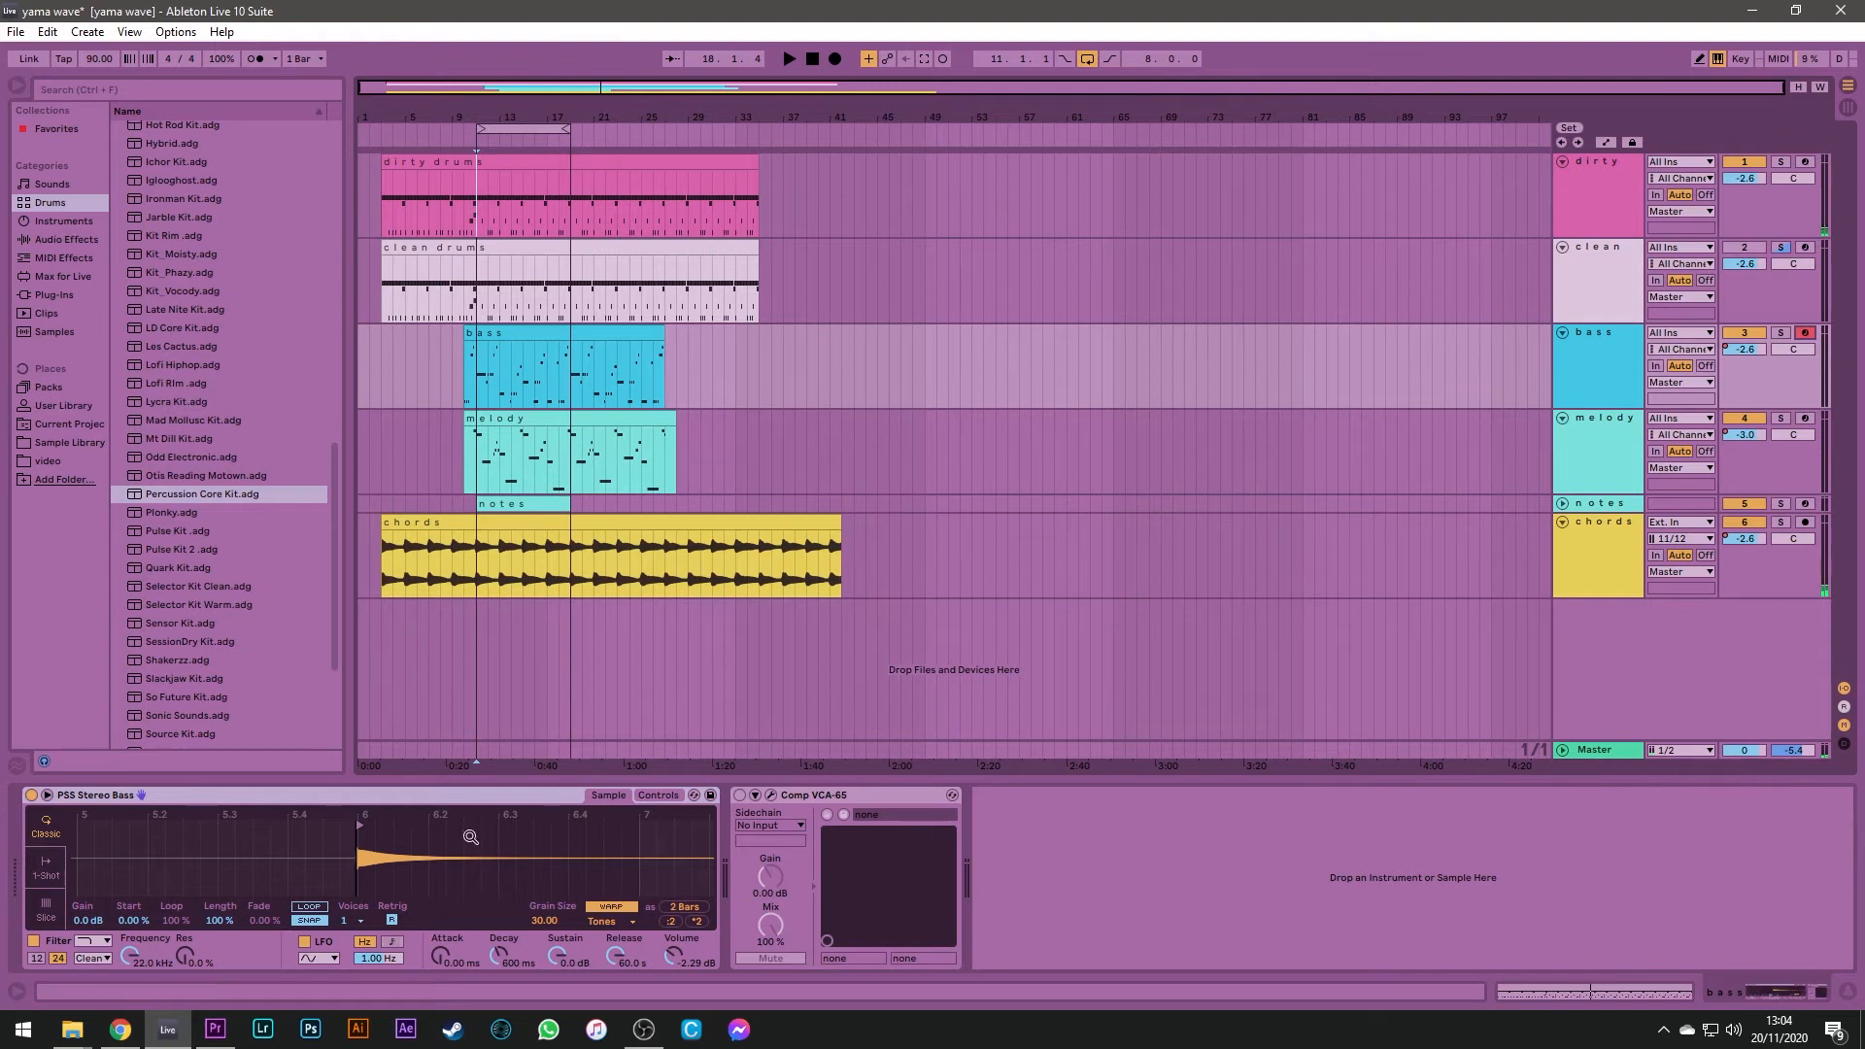
Compare the bass sampler with 1 and 5 voices, returning the voice count to 1
{"action": "left_click", "coordinate": [356, 921]}
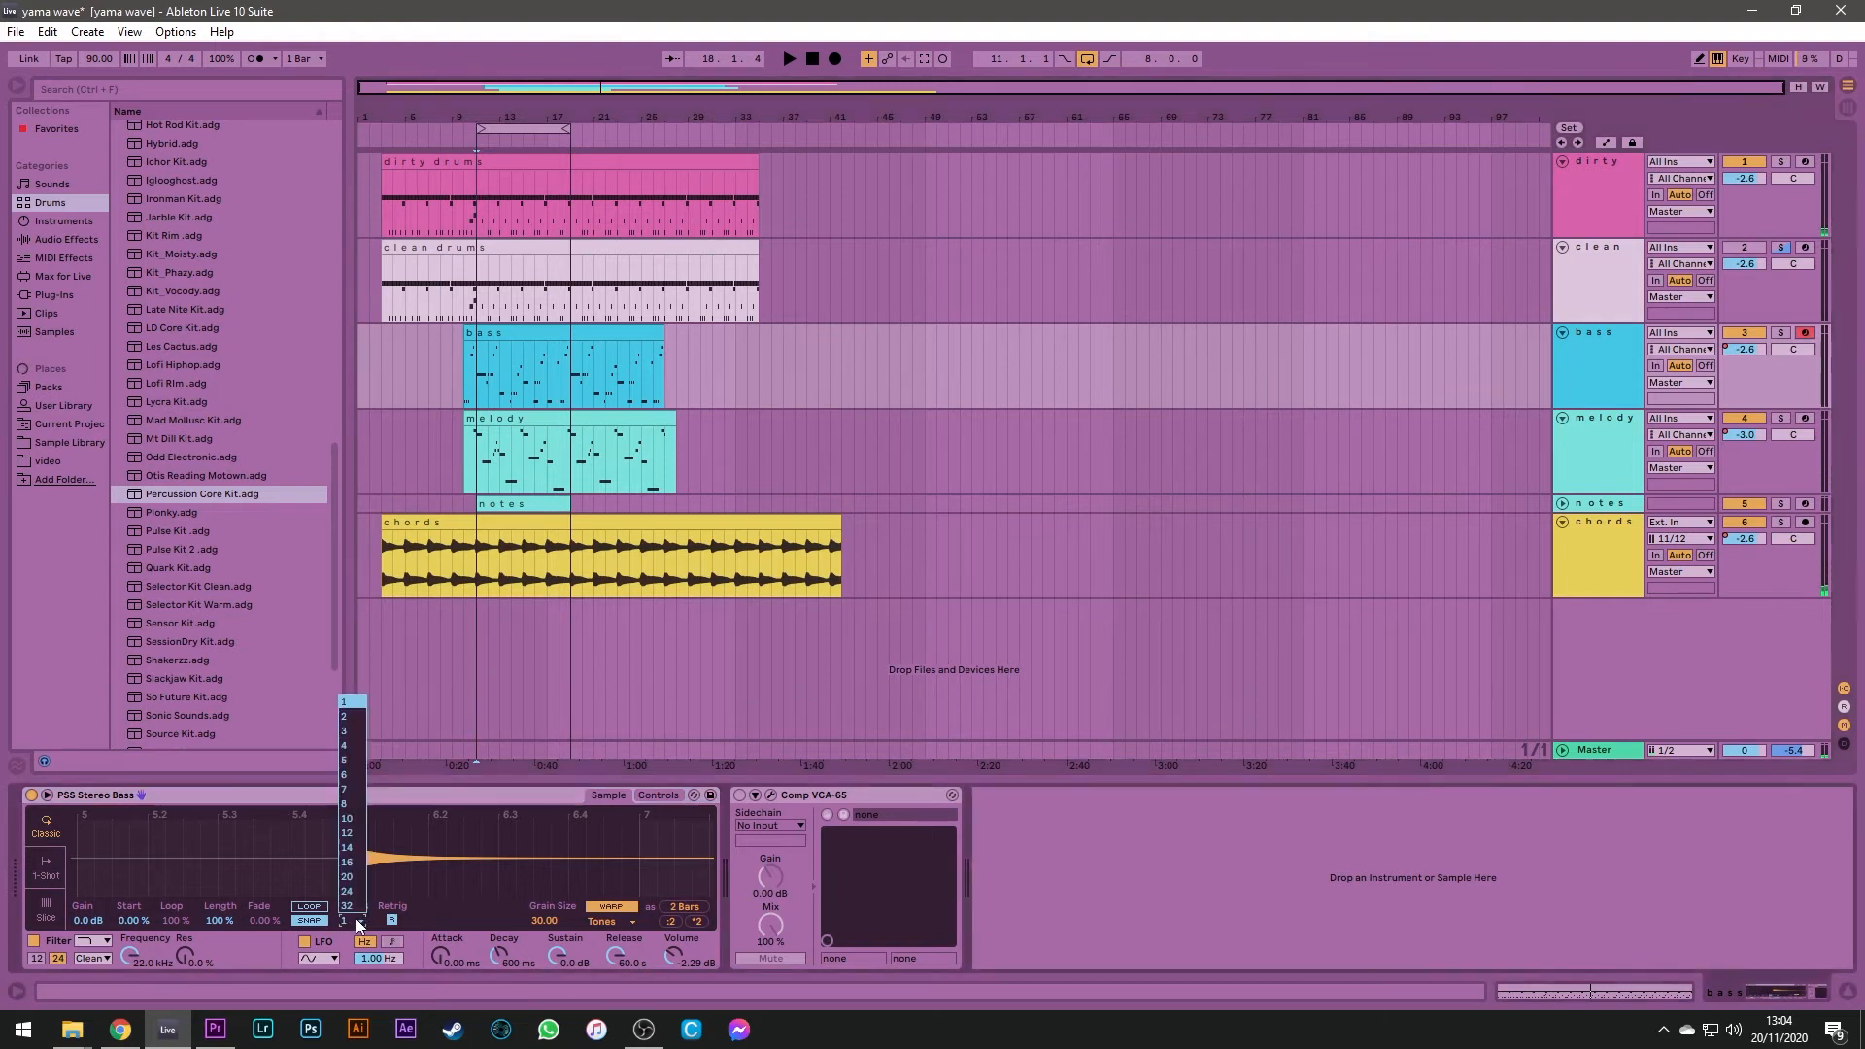
{"action": "left_click", "coordinate": [351, 704]}
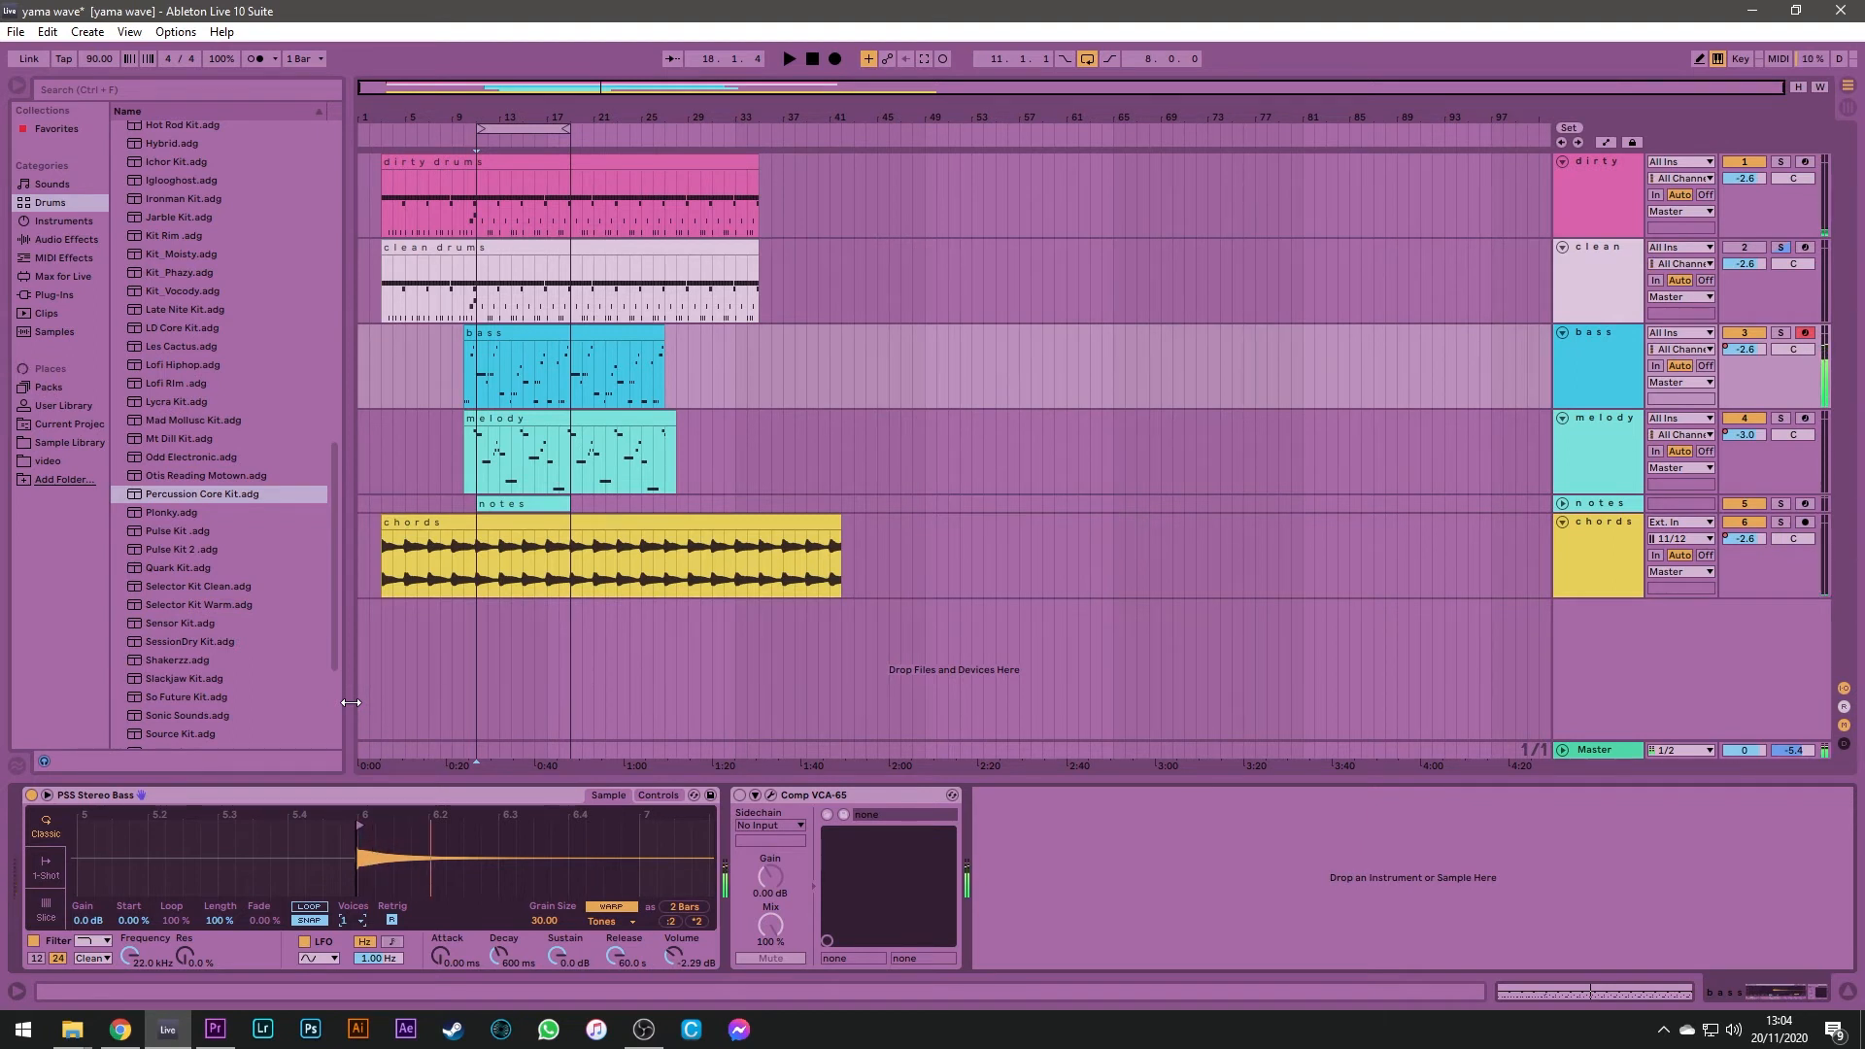
{"action": "left_click", "coordinate": [352, 920]}
{"action": "left_click", "coordinate": [363, 757]}
{"action": "left_click", "coordinate": [345, 920]}
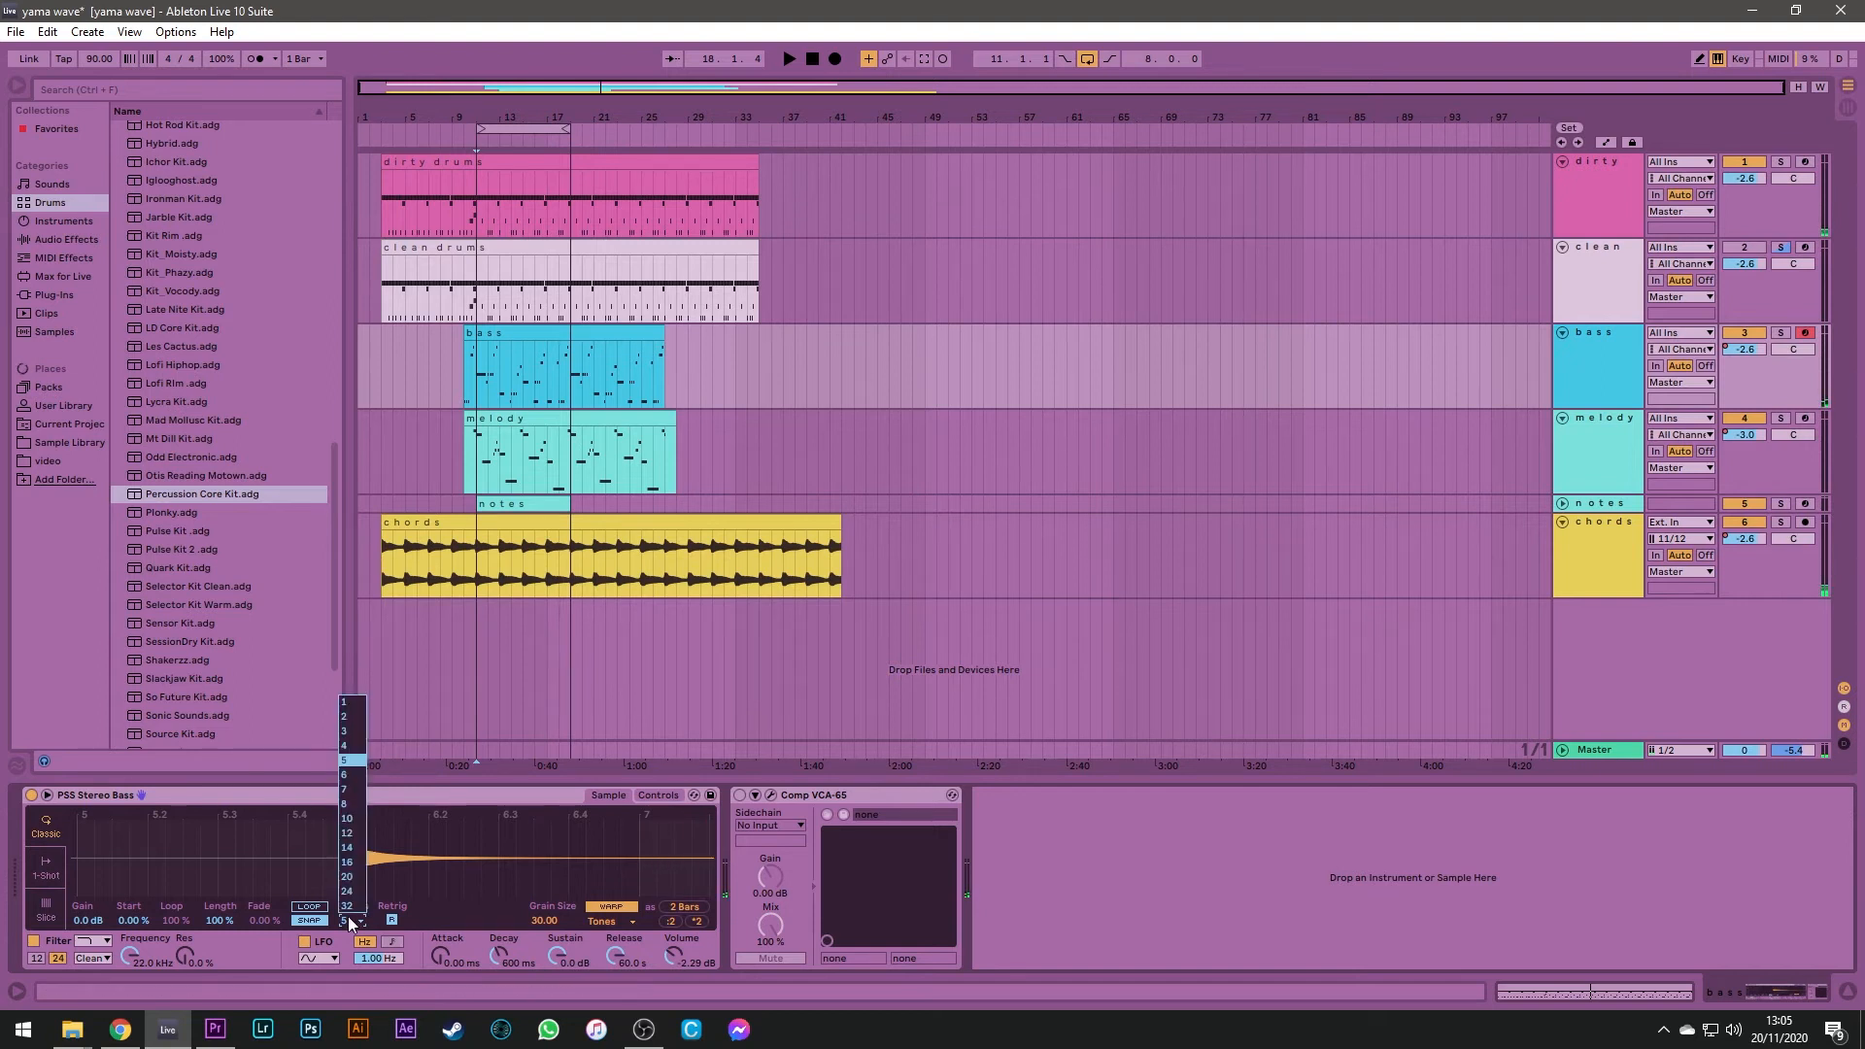
{"action": "left_click", "coordinate": [340, 700]}
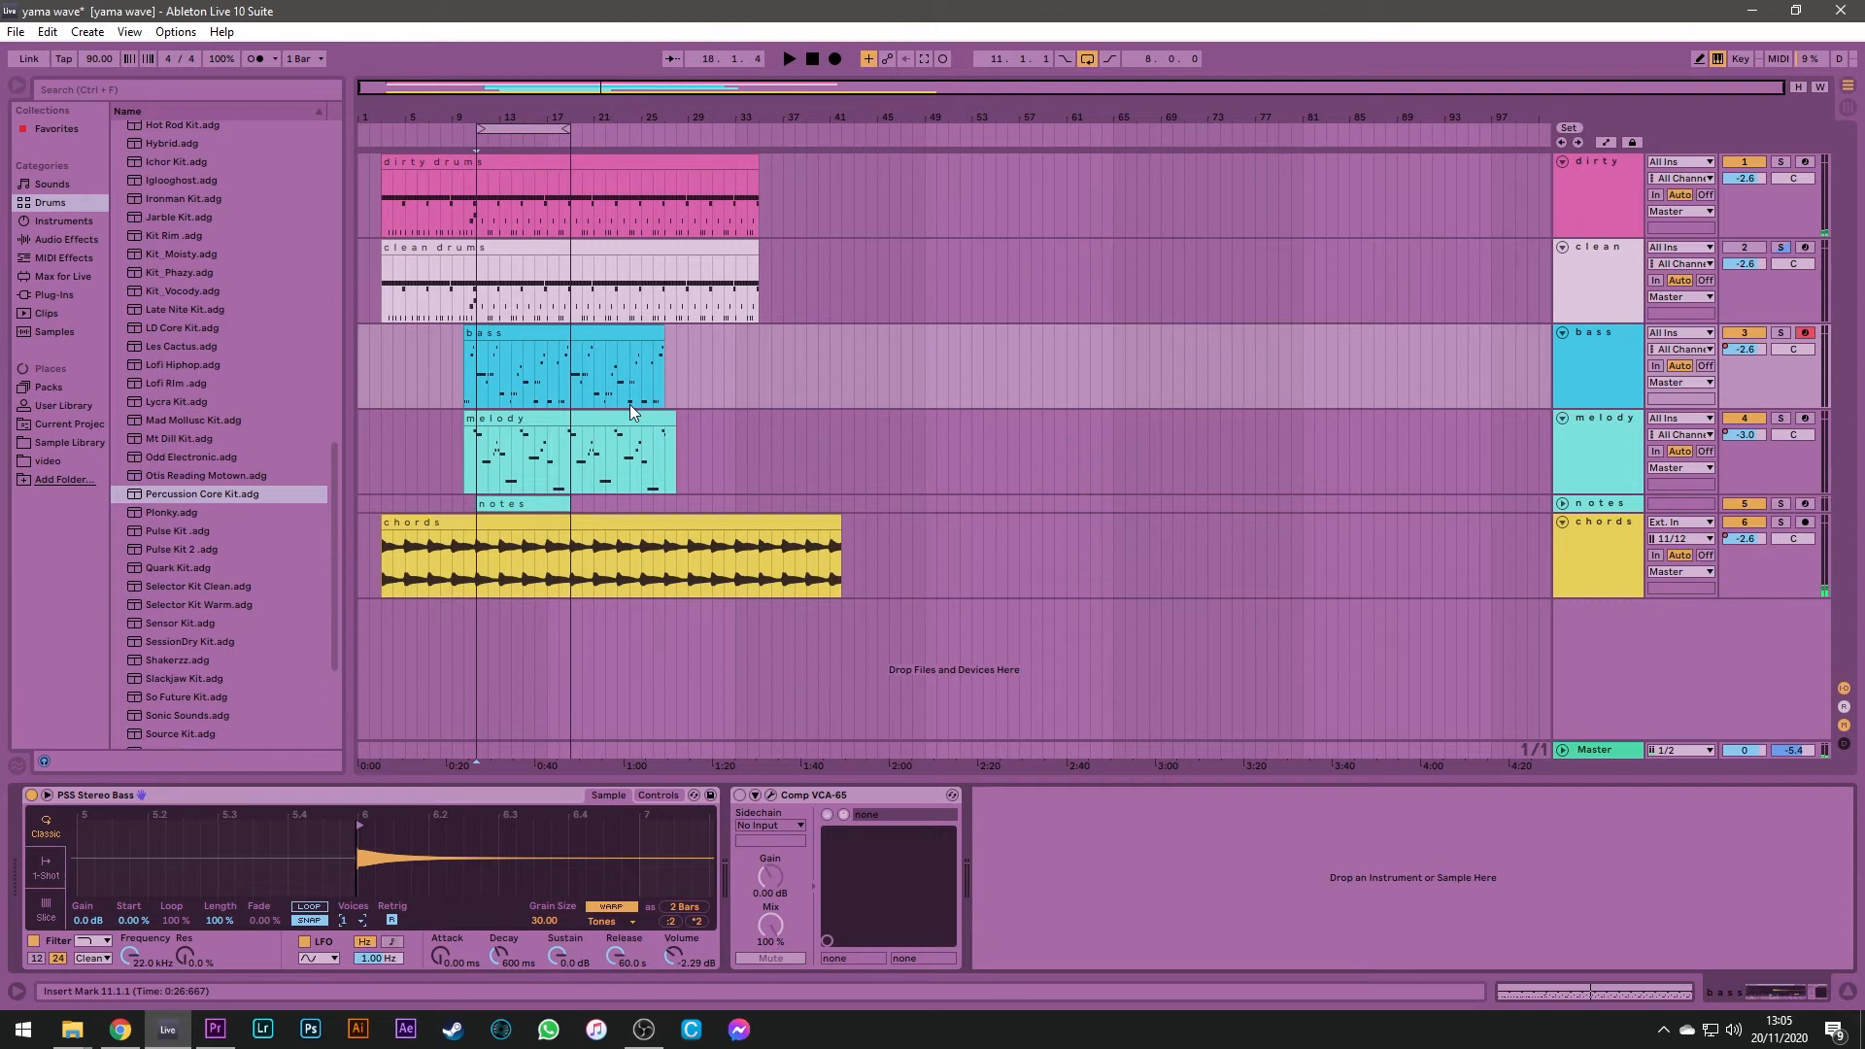
Solo the melody track and play the looped section to hear it alone
{"action": "left_click", "coordinate": [1590, 453]}
{"action": "left_click", "coordinate": [1781, 417]}
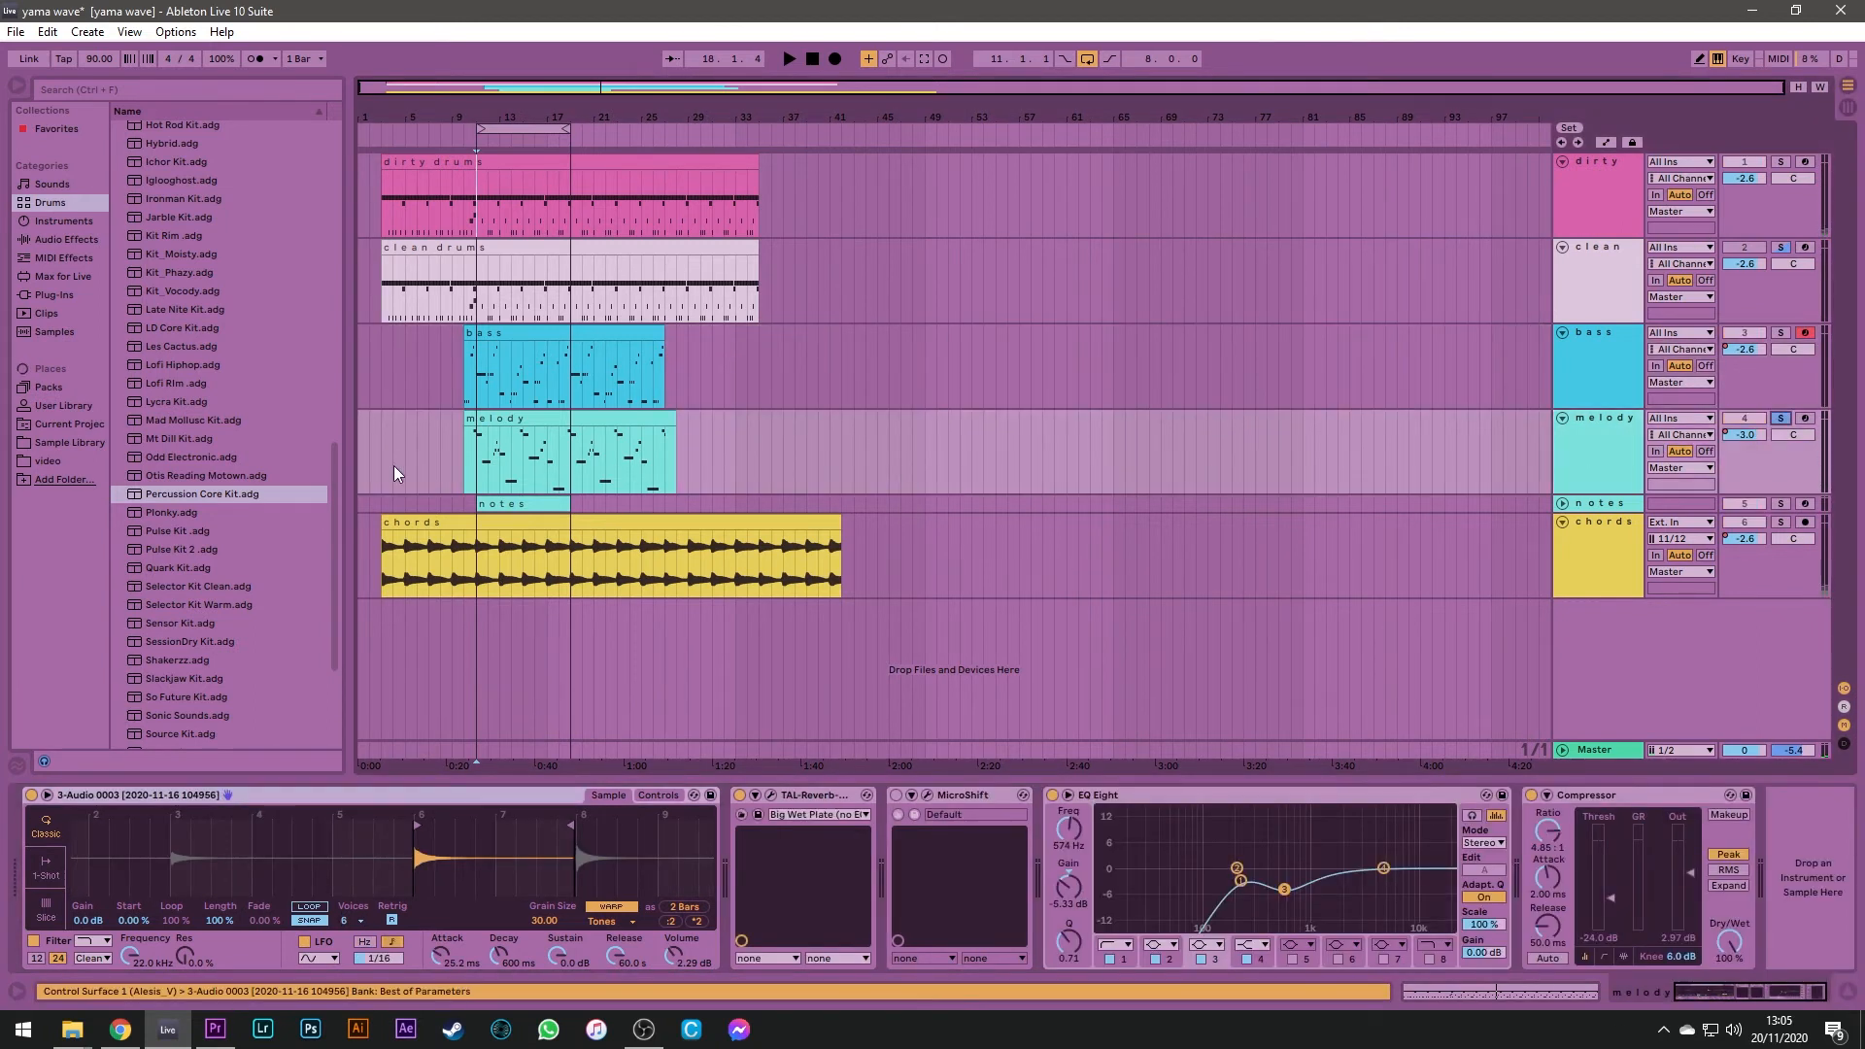
{"action": "key", "text": "space"}
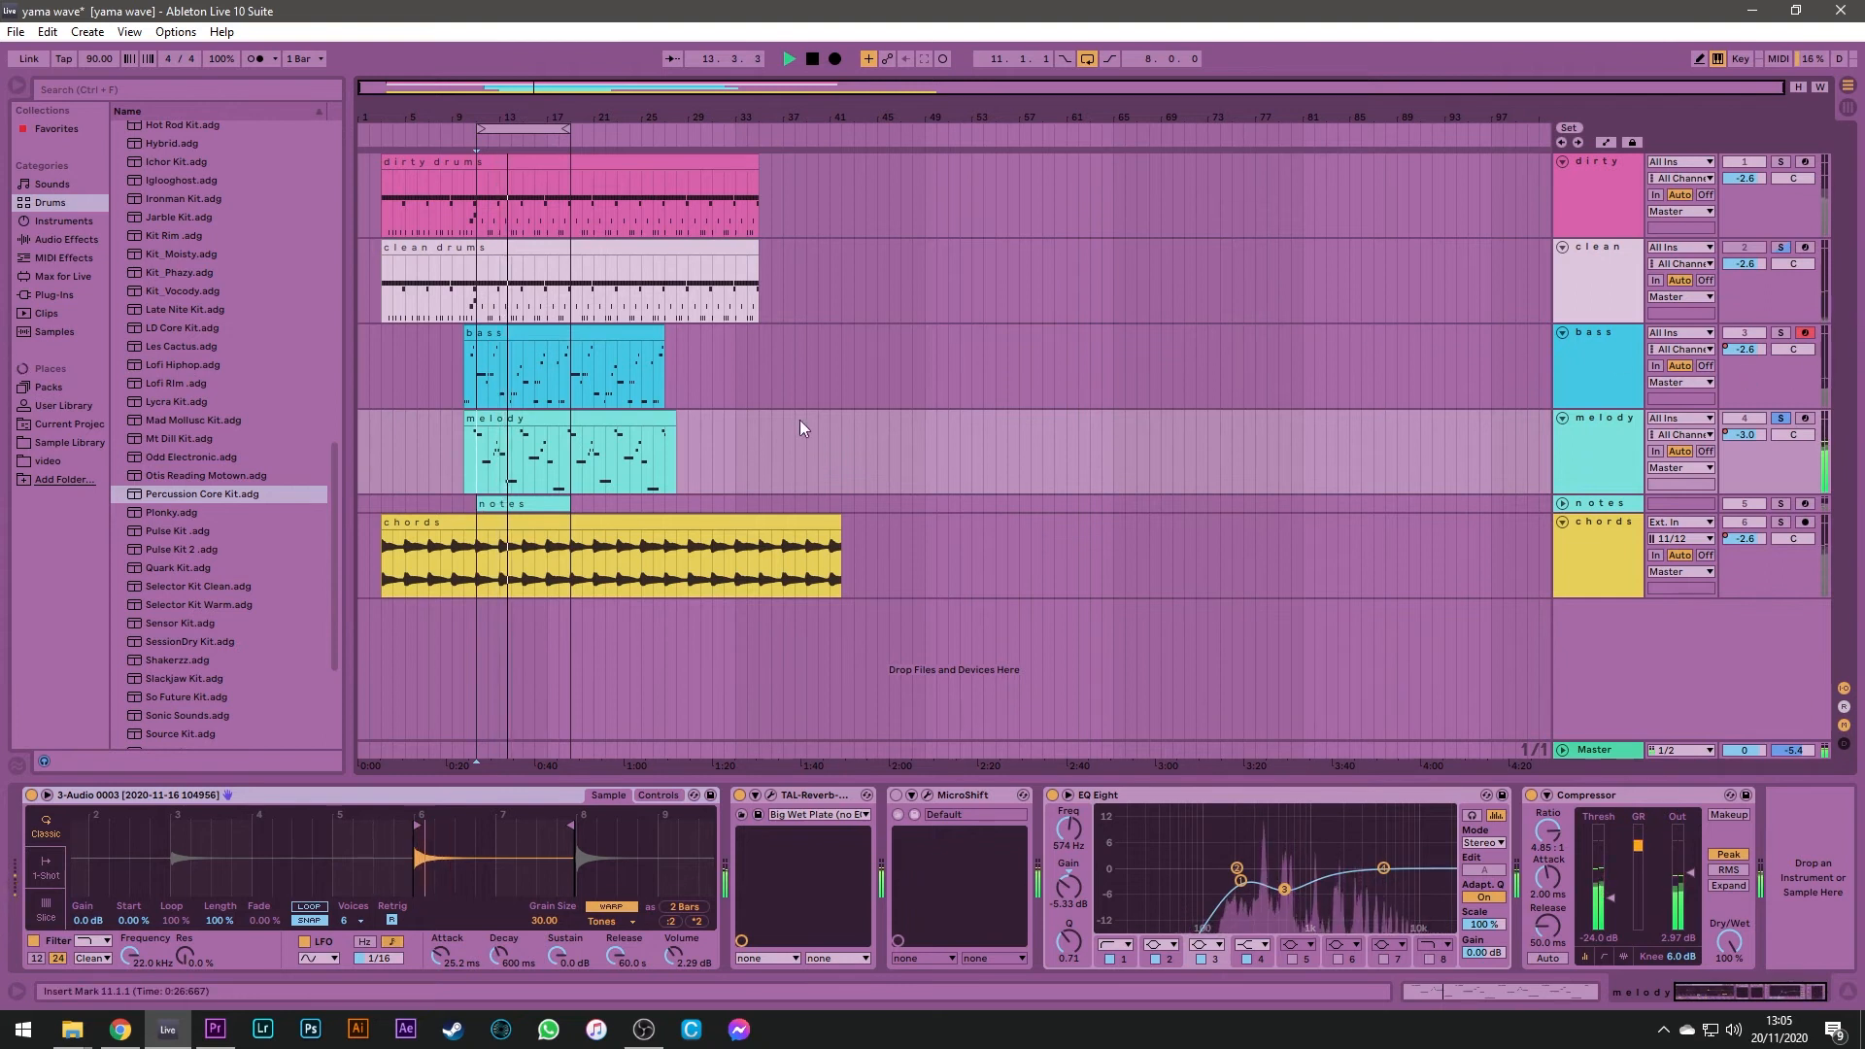
{"action": "key", "text": "space"}
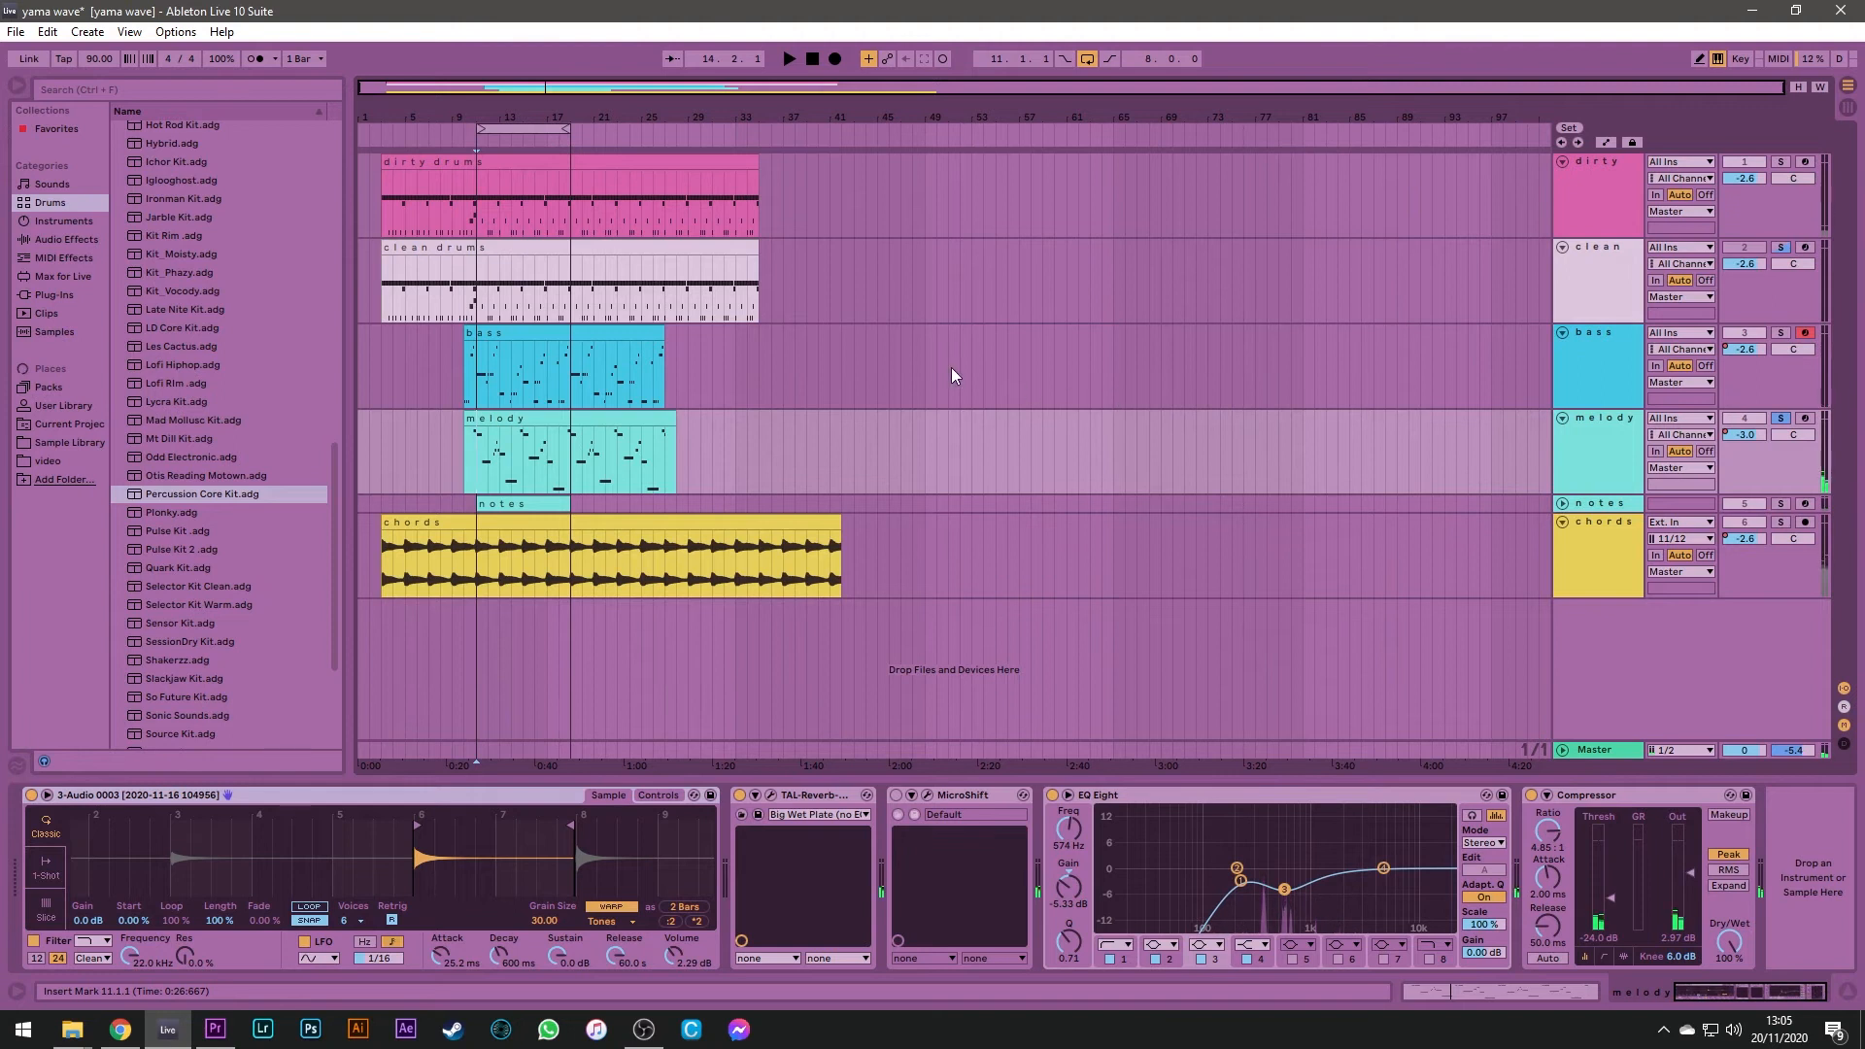
Arm the melody track, compare its devices with the bass track's, and check its sampler's voice count options
{"action": "left_click", "coordinate": [1803, 418]}
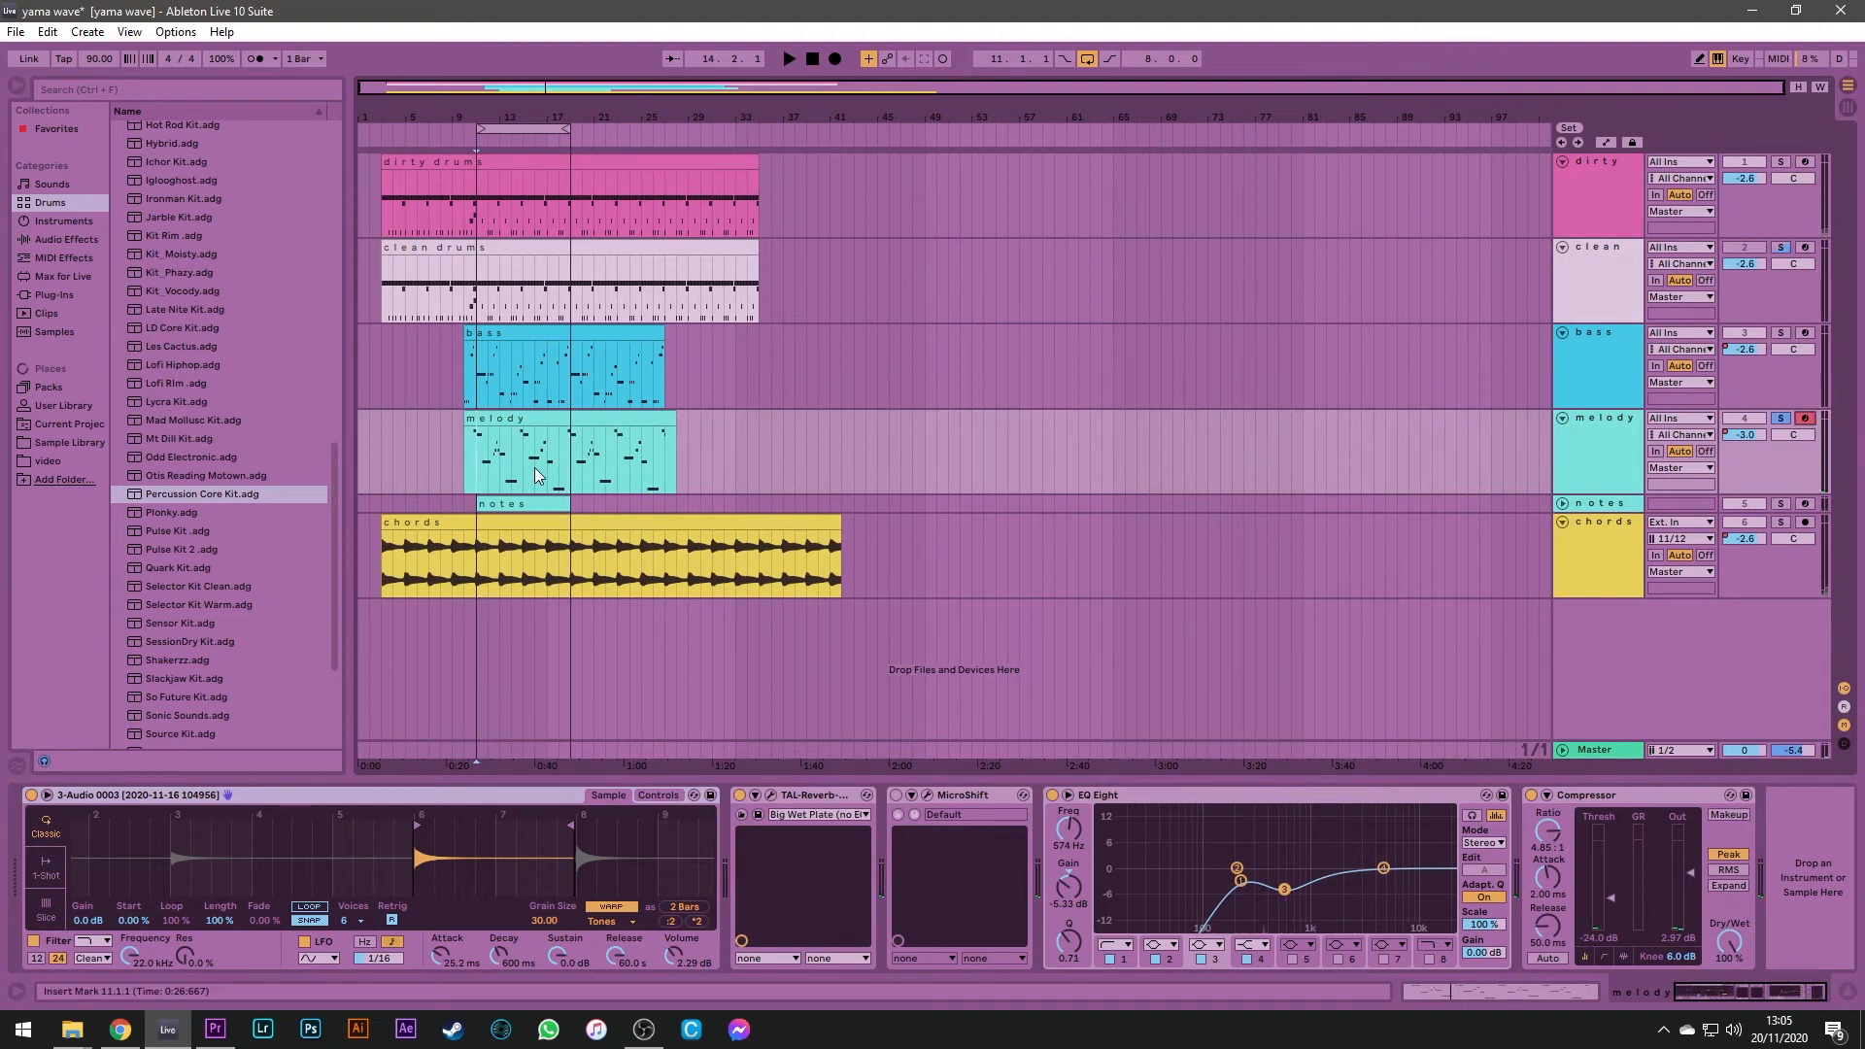
{"action": "left_click", "coordinate": [1587, 446]}
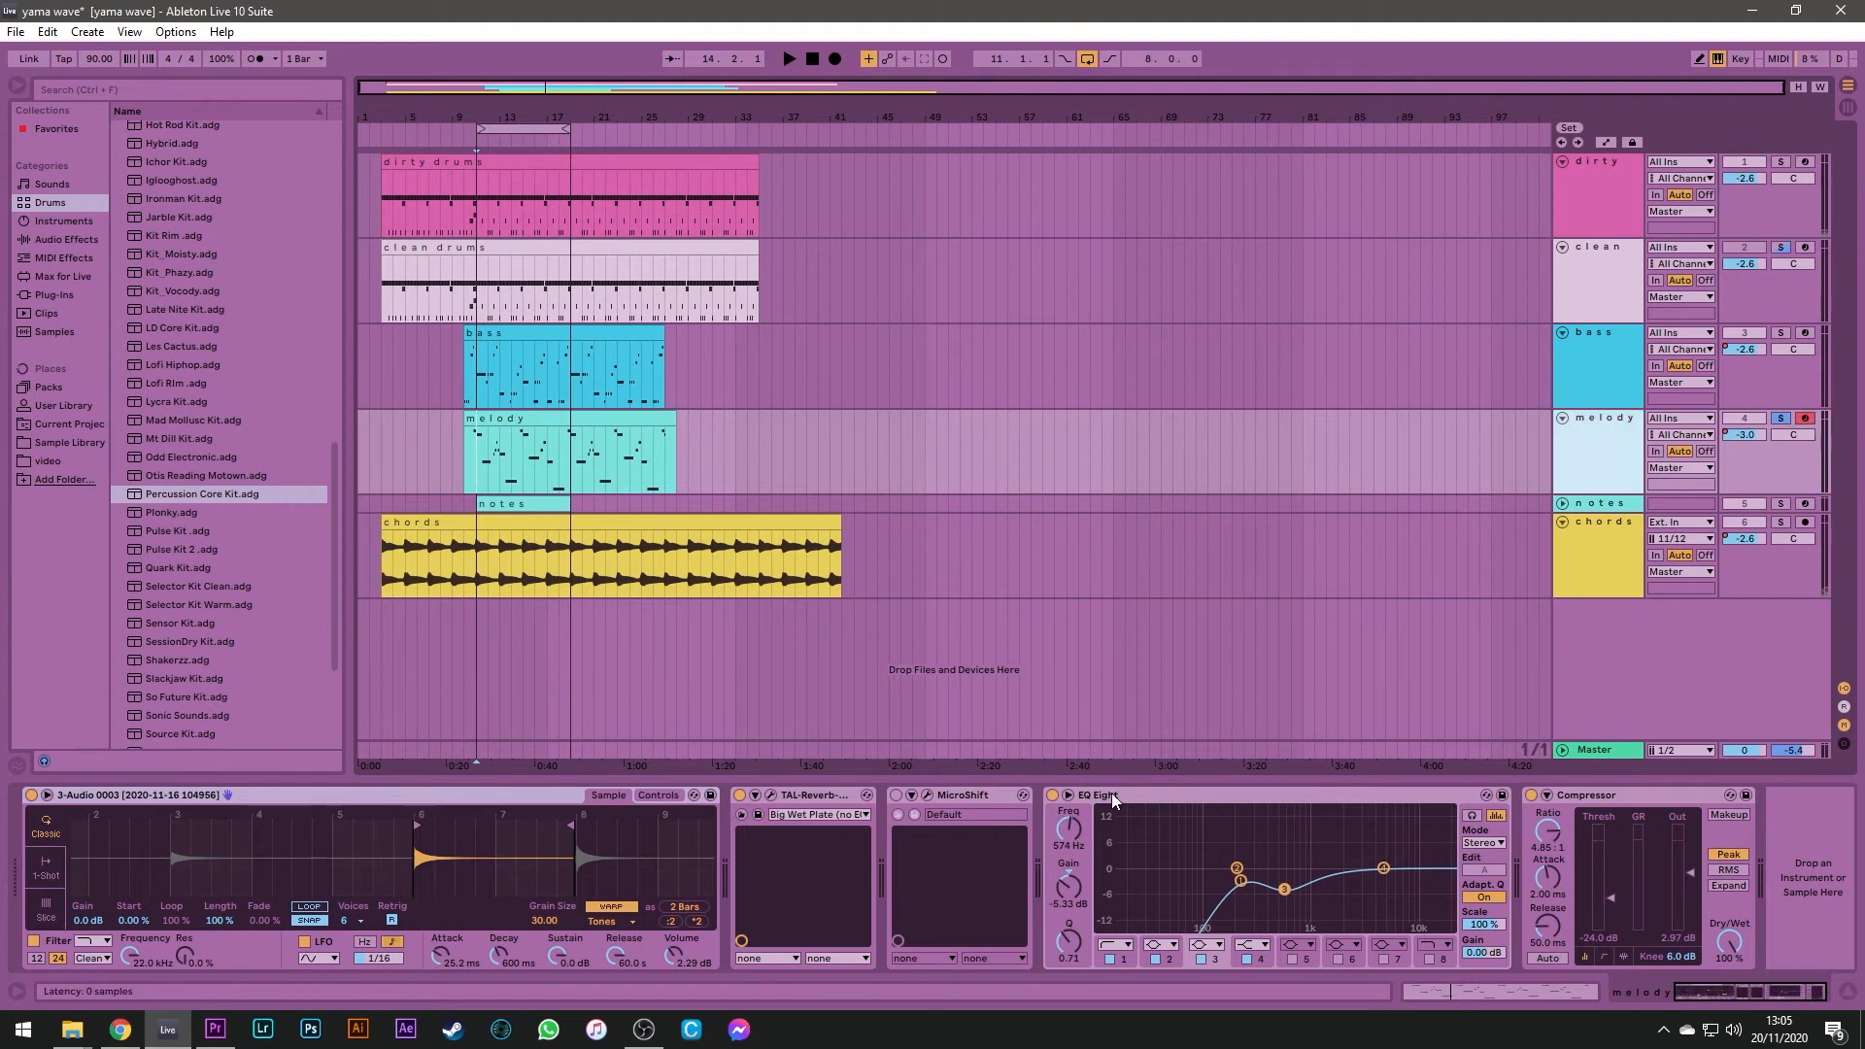
{"action": "left_click", "coordinate": [1601, 352]}
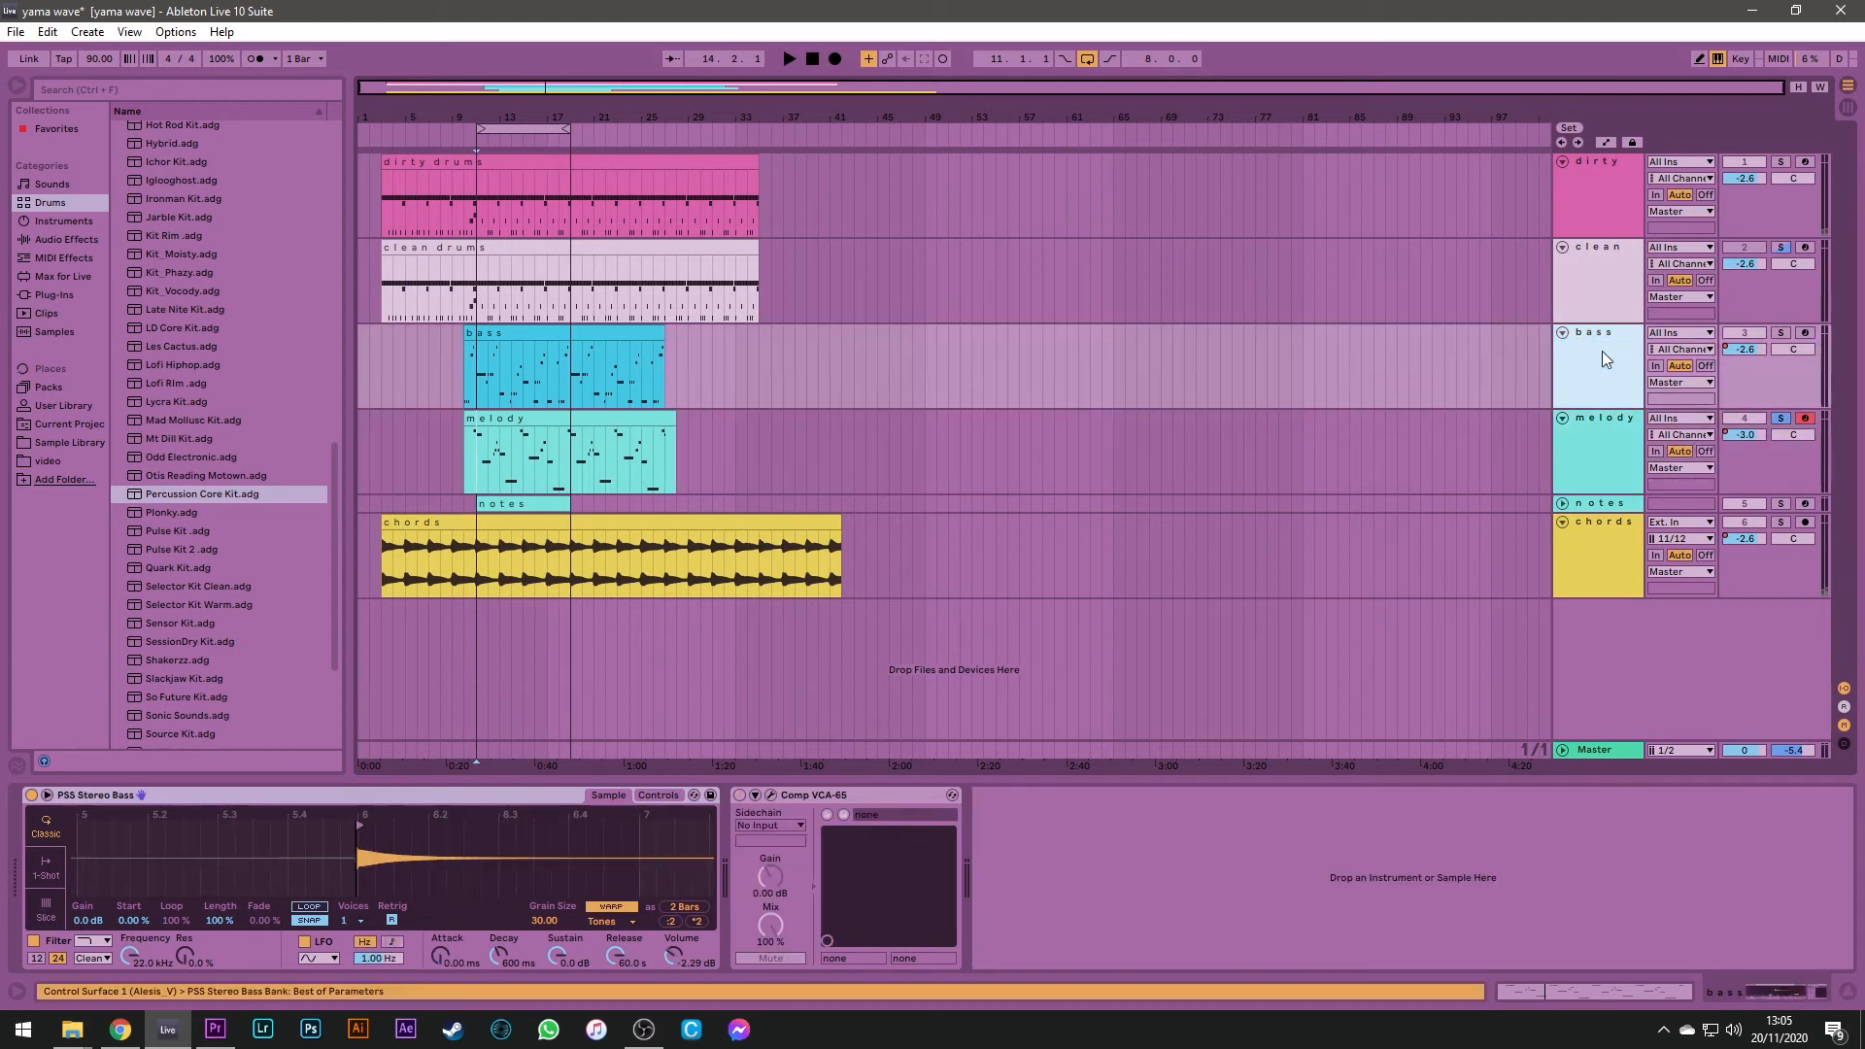
{"action": "left_click", "coordinate": [1594, 447]}
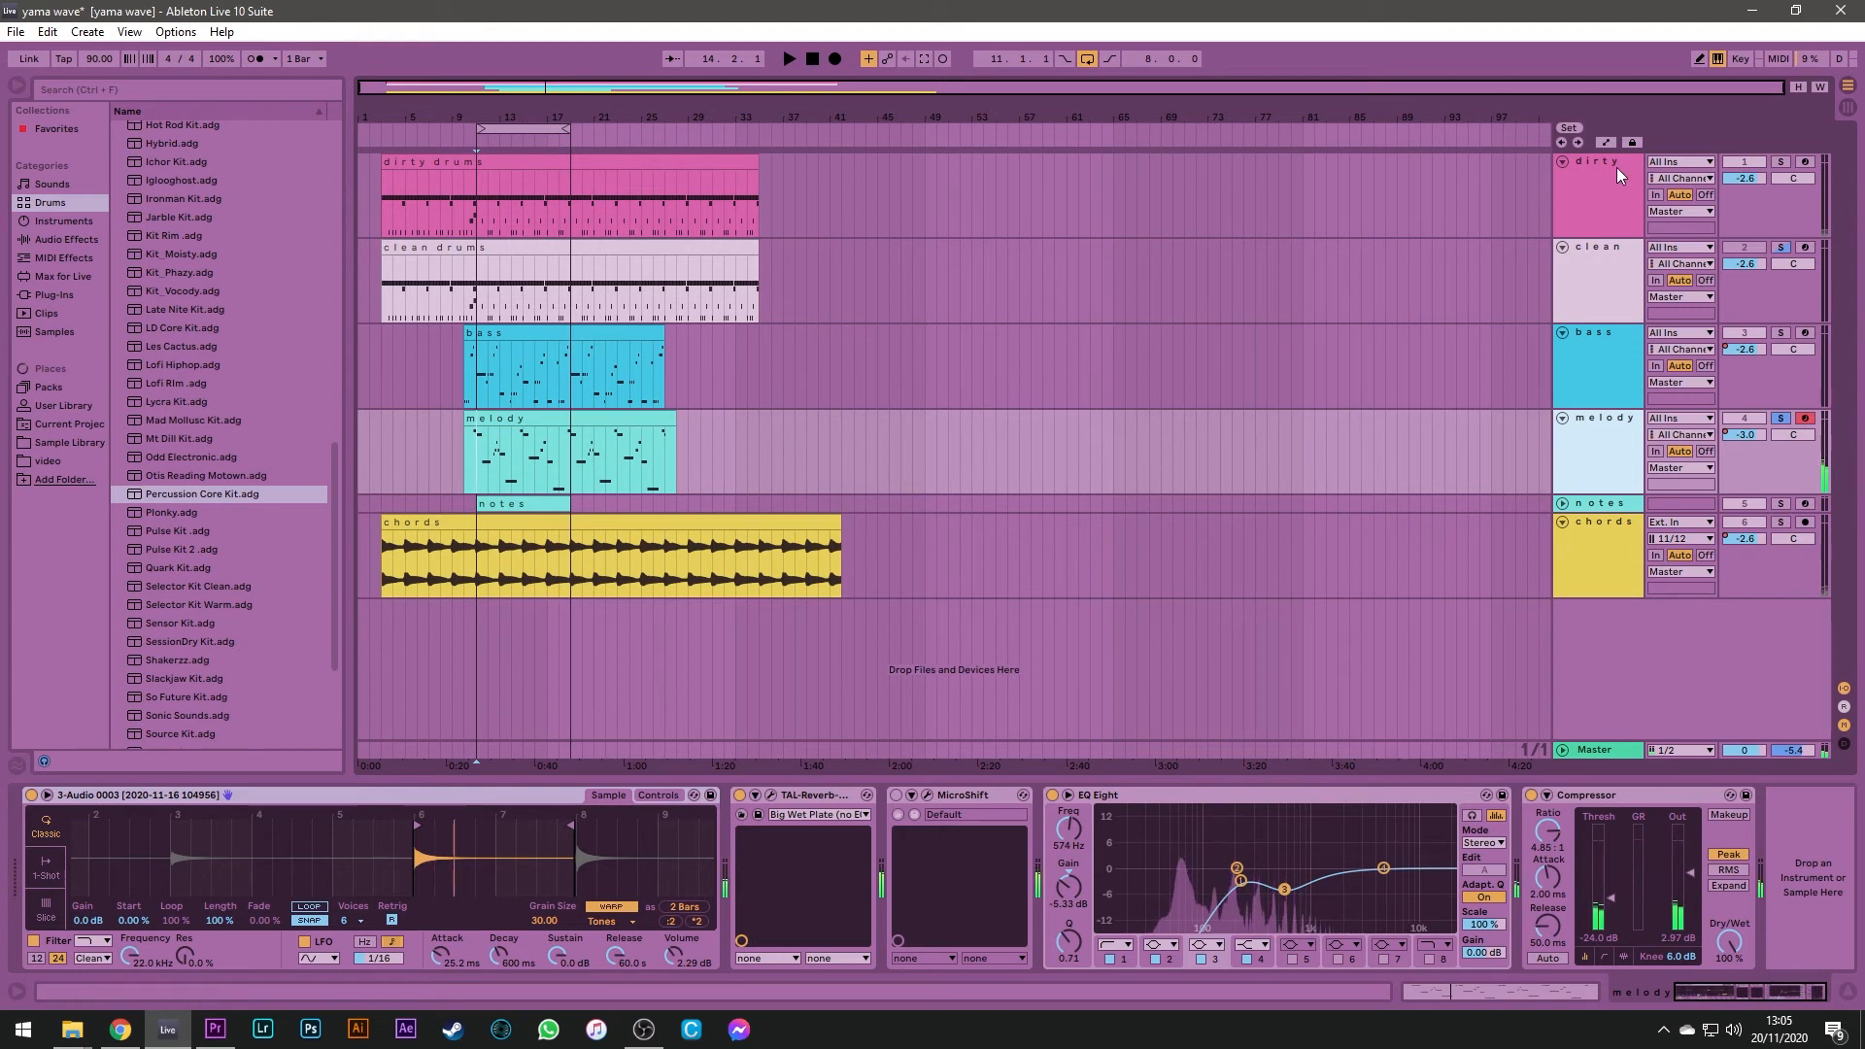
{"action": "left_click", "coordinate": [357, 921]}
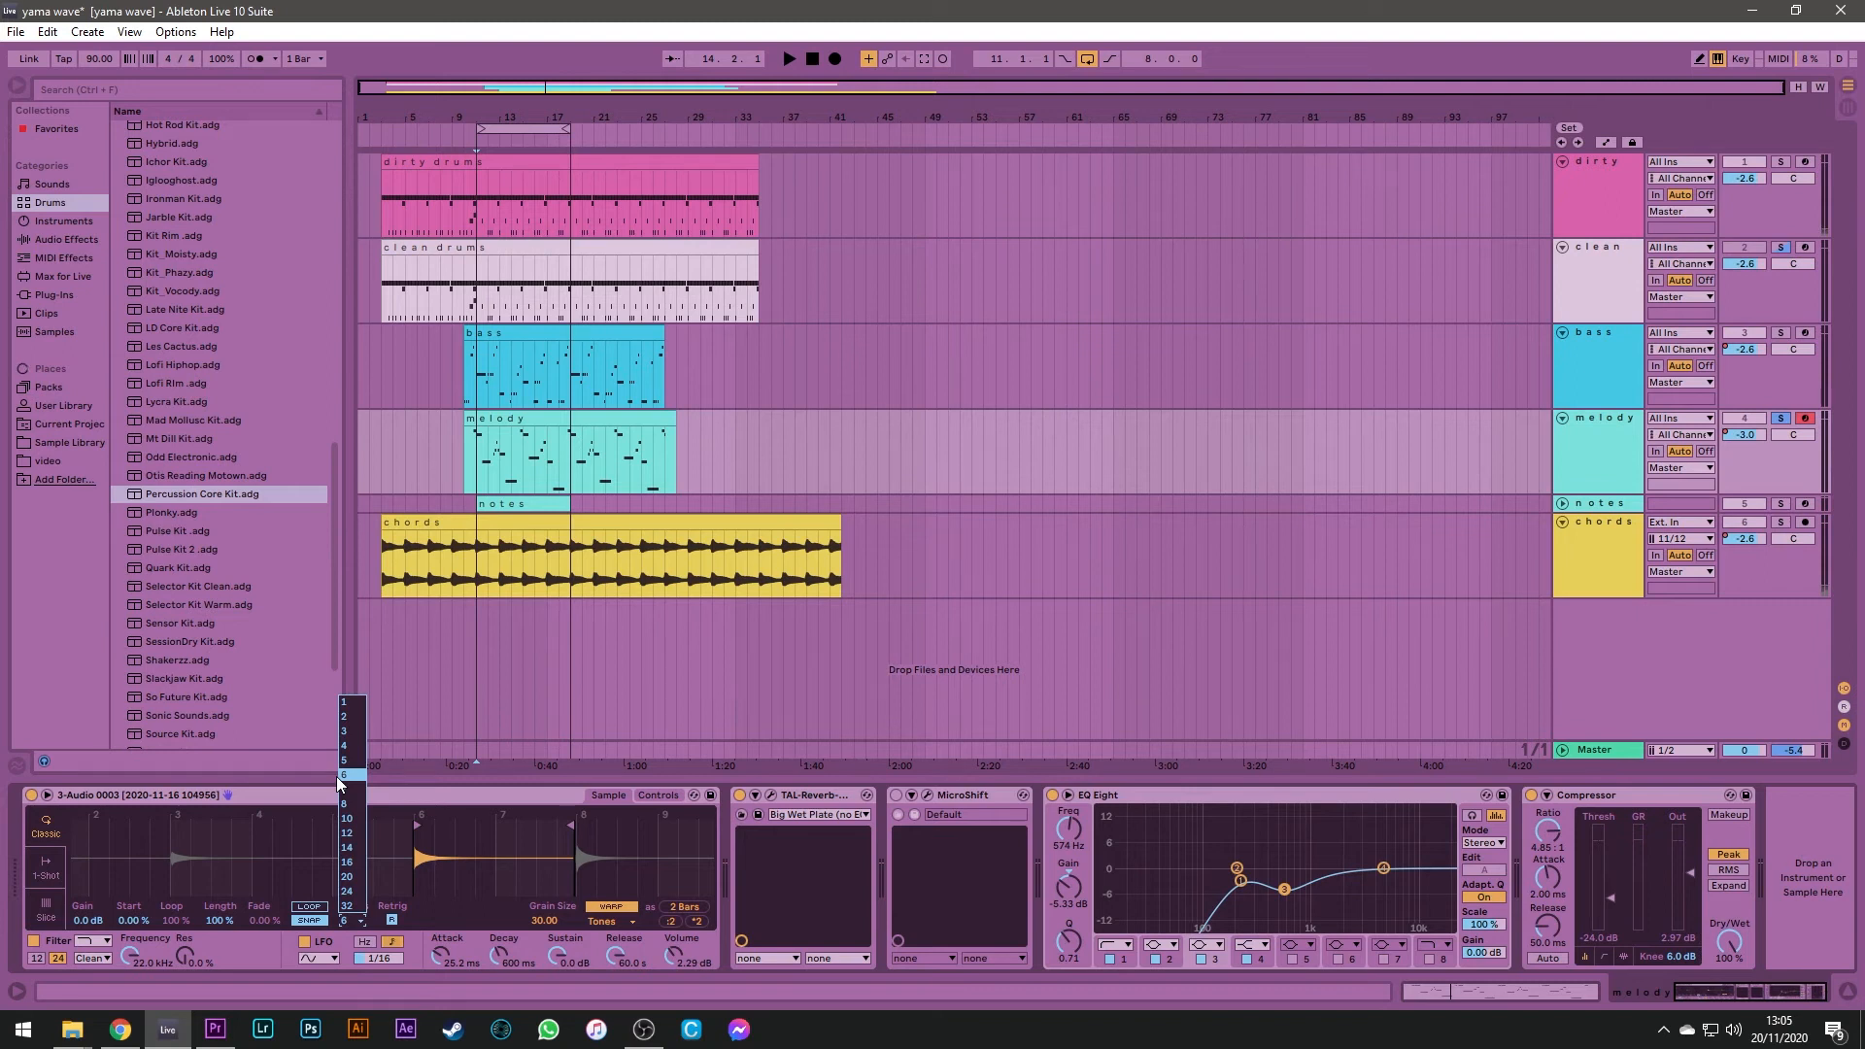
{"action": "left_click", "coordinate": [968, 649]}
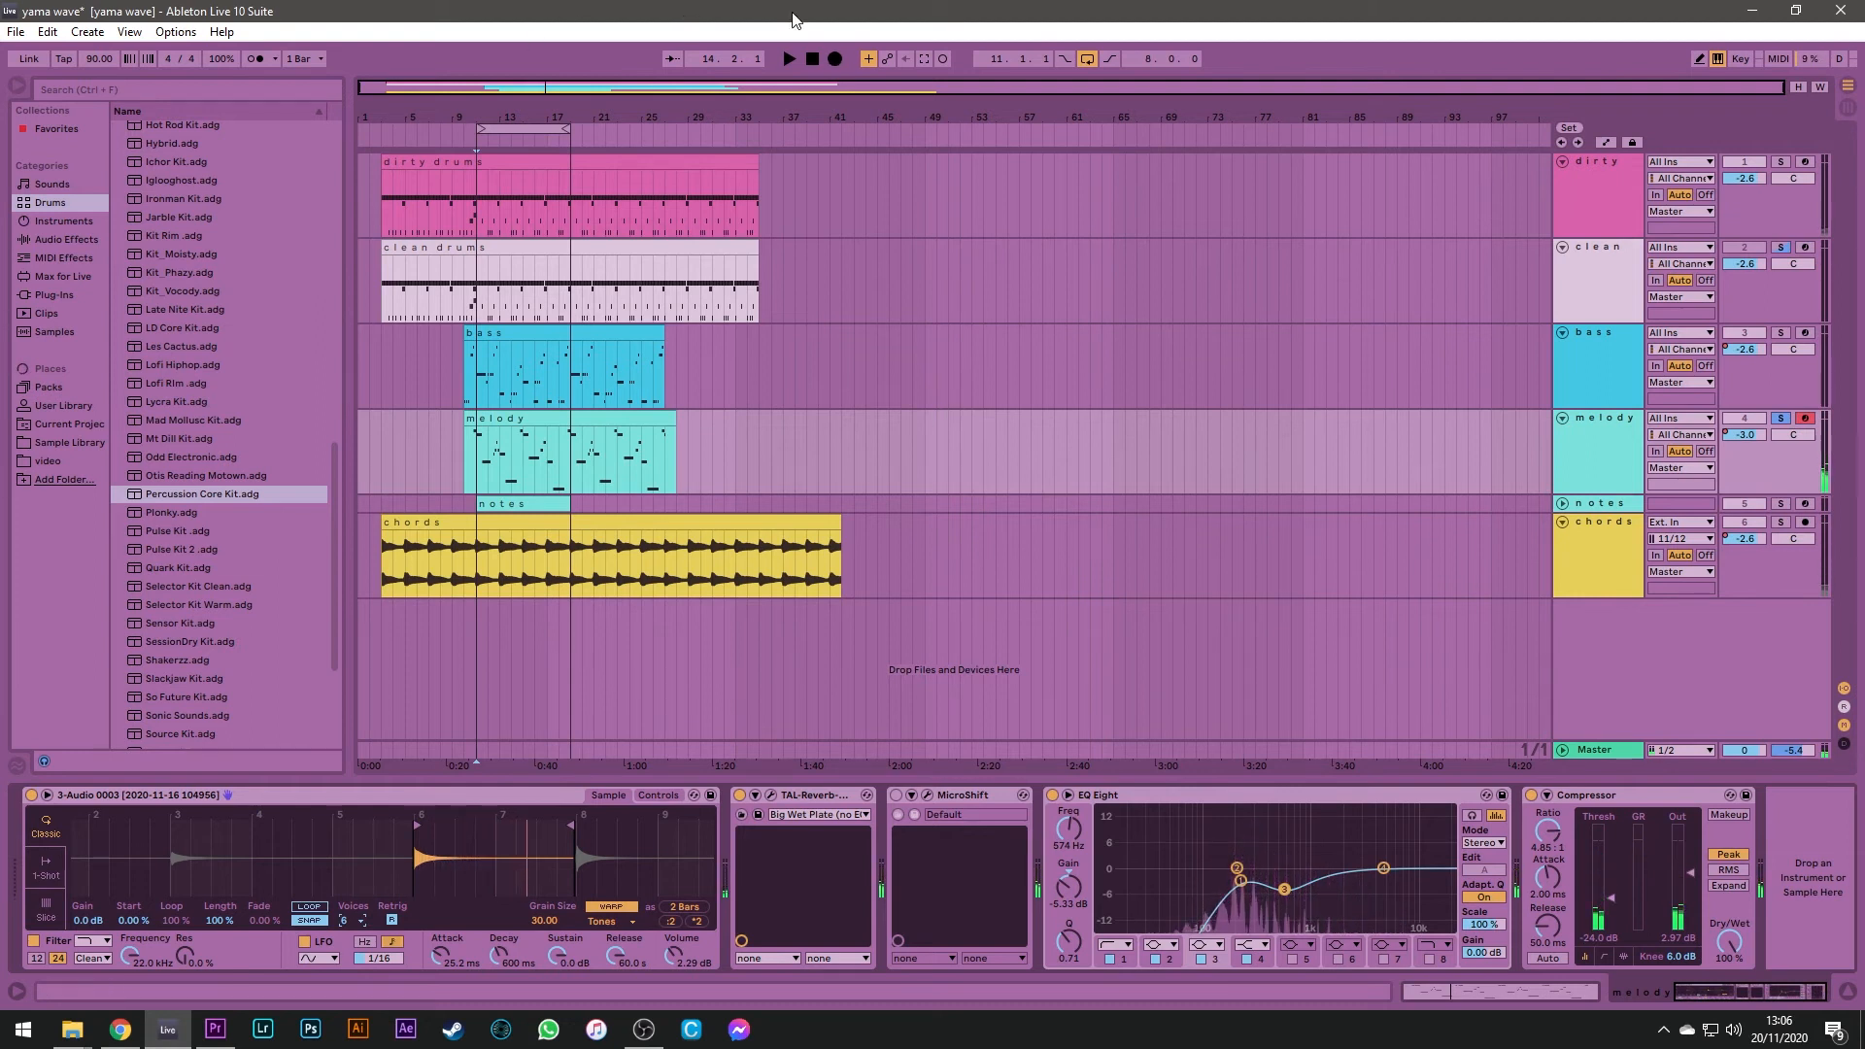
Unsolo the melody, play the looped section with the full arrangement, and show the chords track's device chain
{"action": "left_click", "coordinate": [1780, 419]}
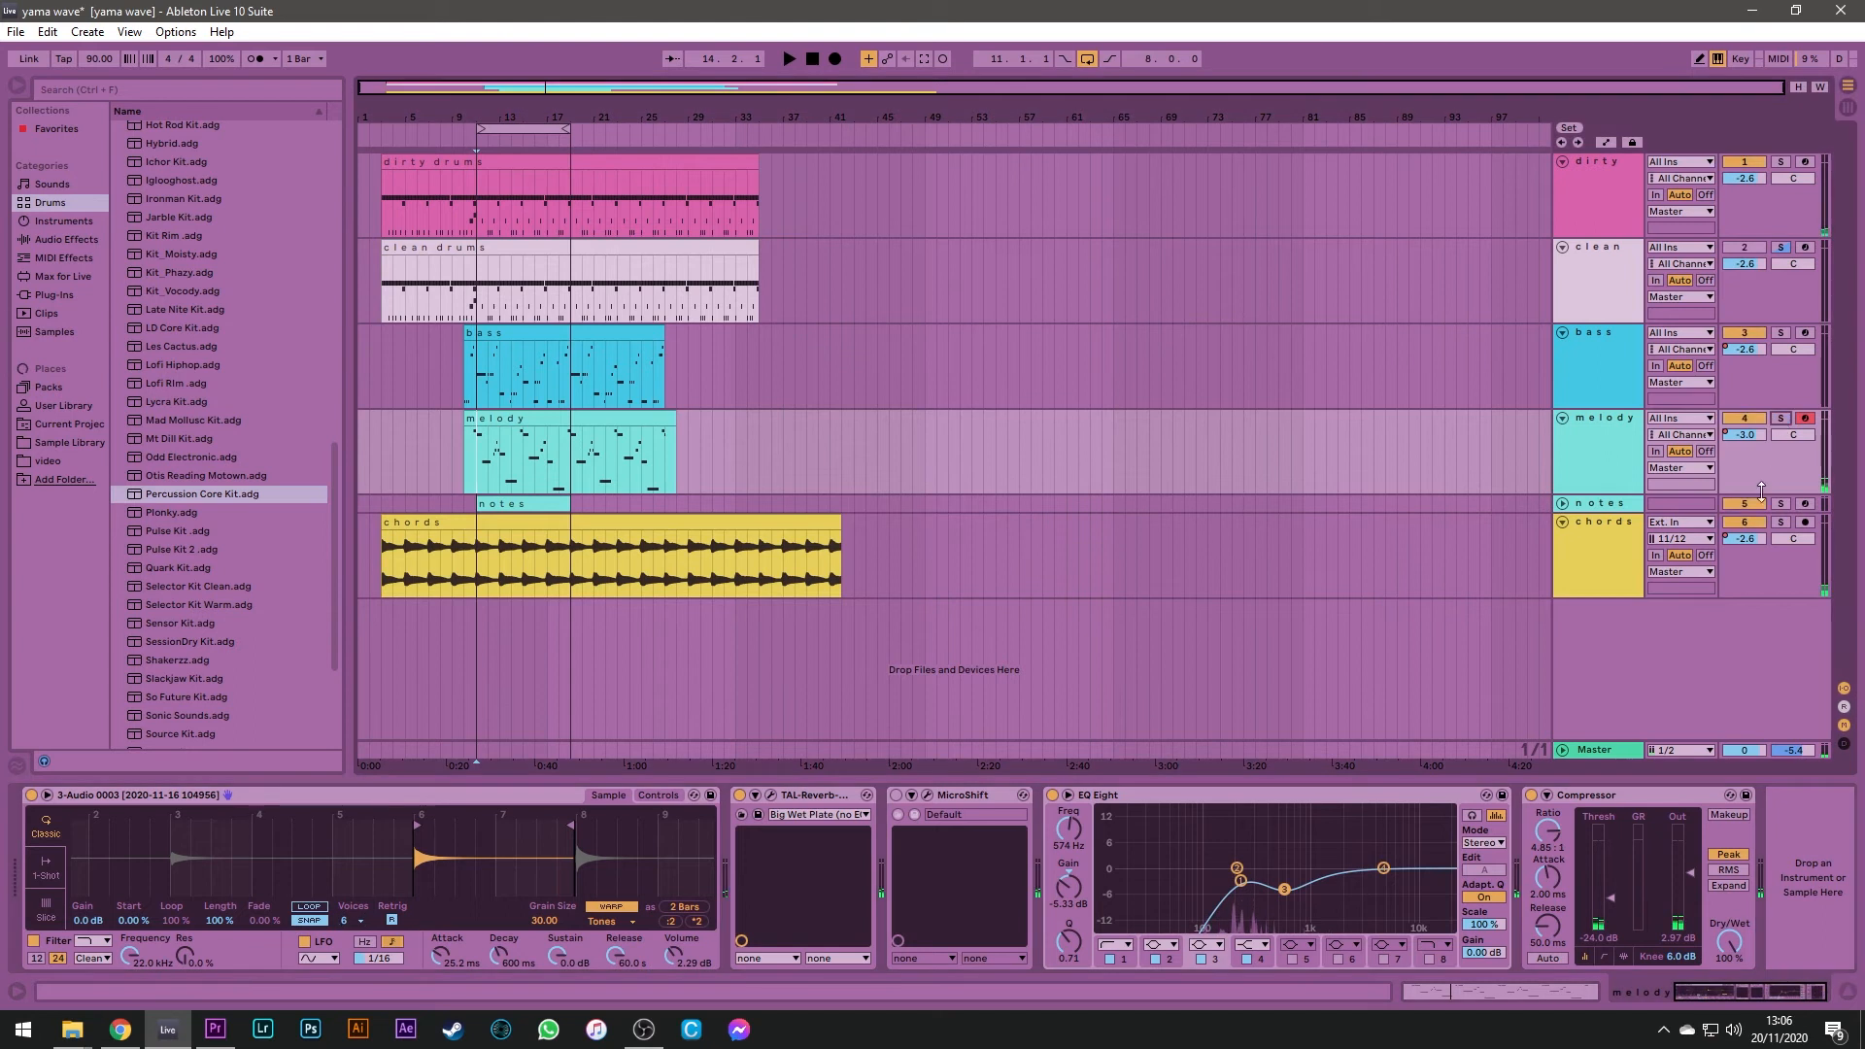
{"action": "key", "text": "space"}
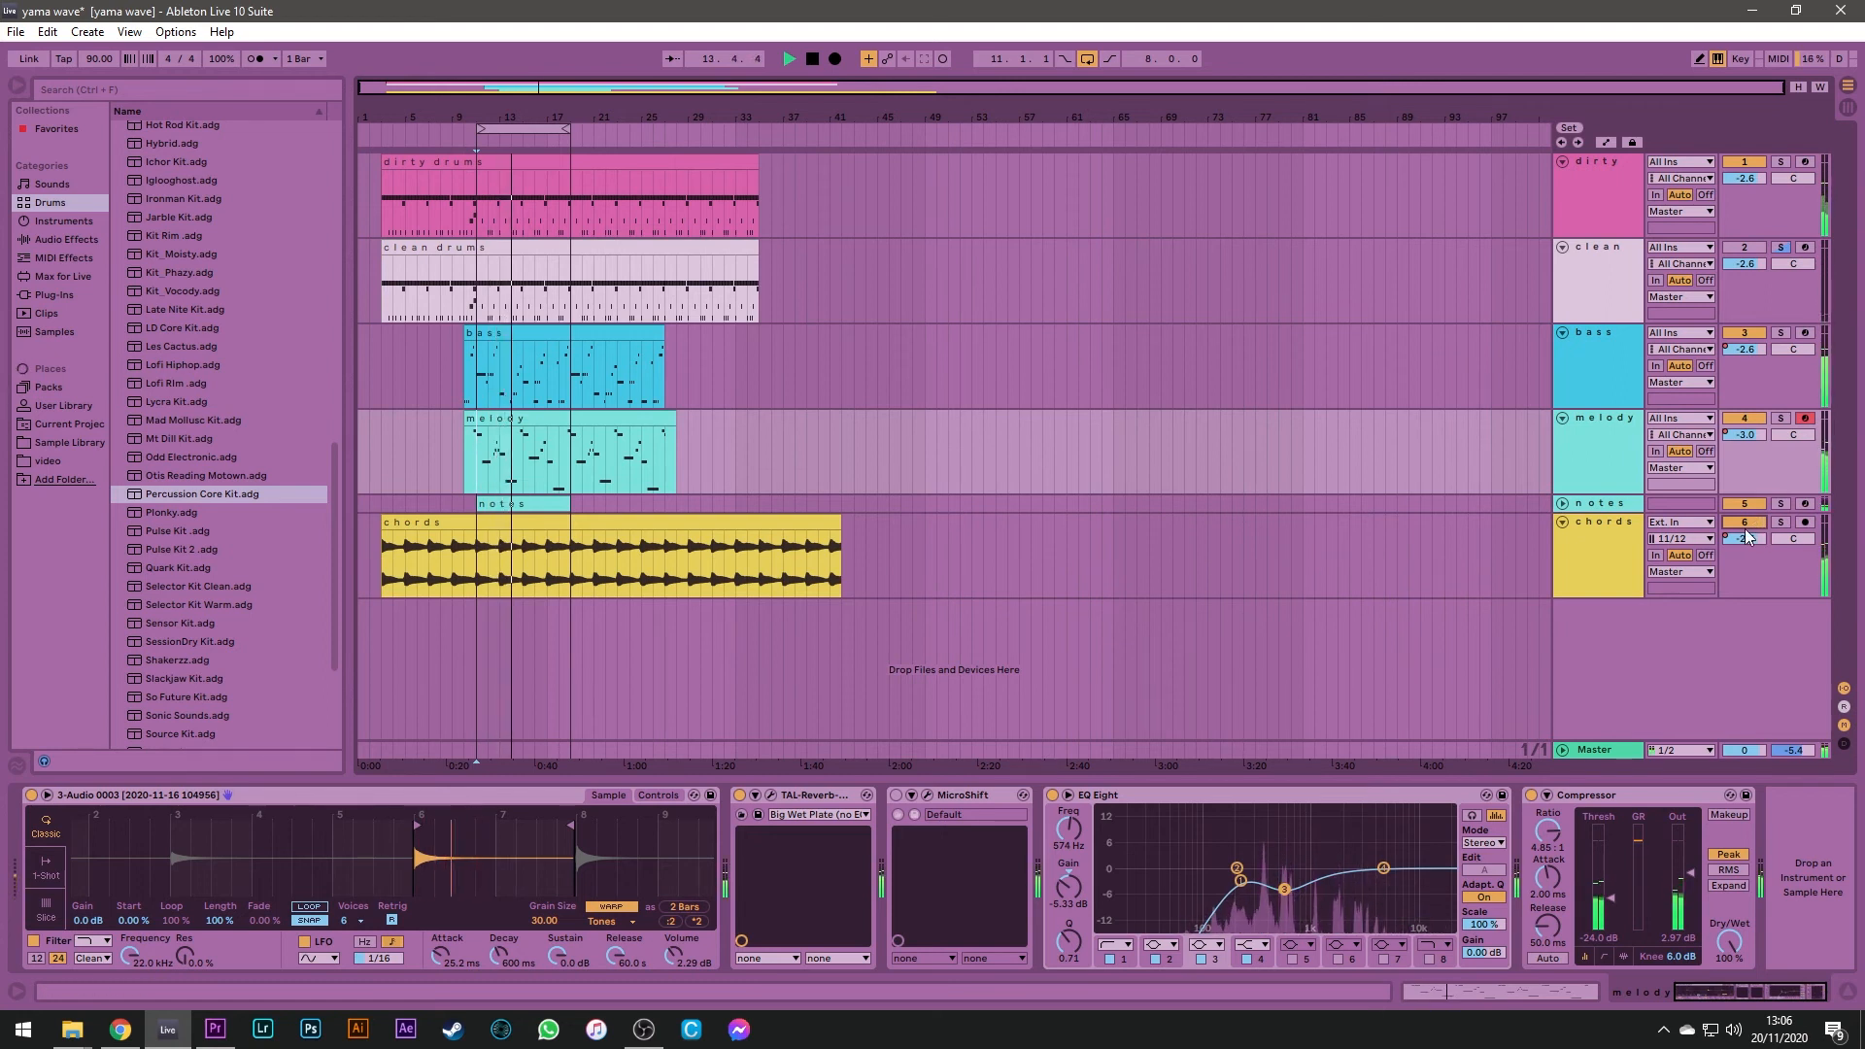
{"action": "left_click", "coordinate": [1594, 548]}
{"action": "key", "text": "space"}
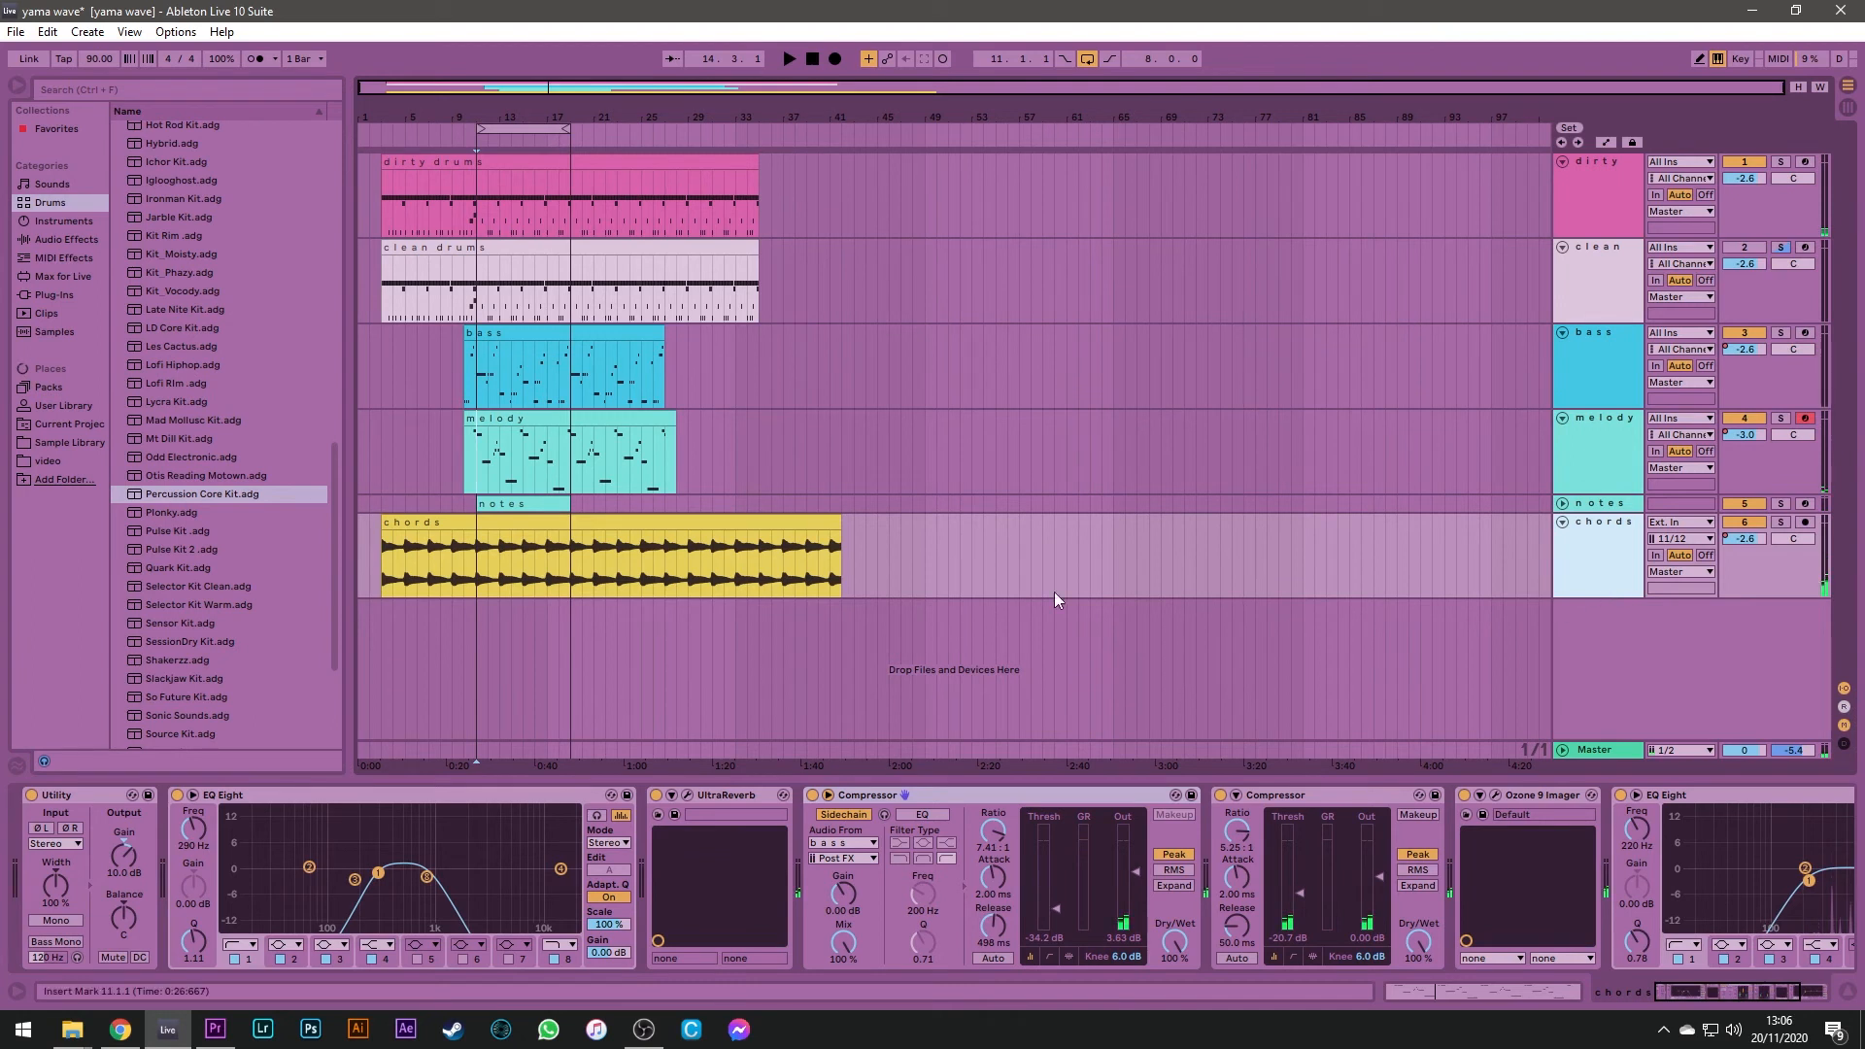
Bypass the chords track's EQ Eight, UltraReverb and sidechained Compressor, and audition it soloed from bar 11 with the Utility gain at -7.78 dB
{"action": "left_click", "coordinate": [178, 796]}
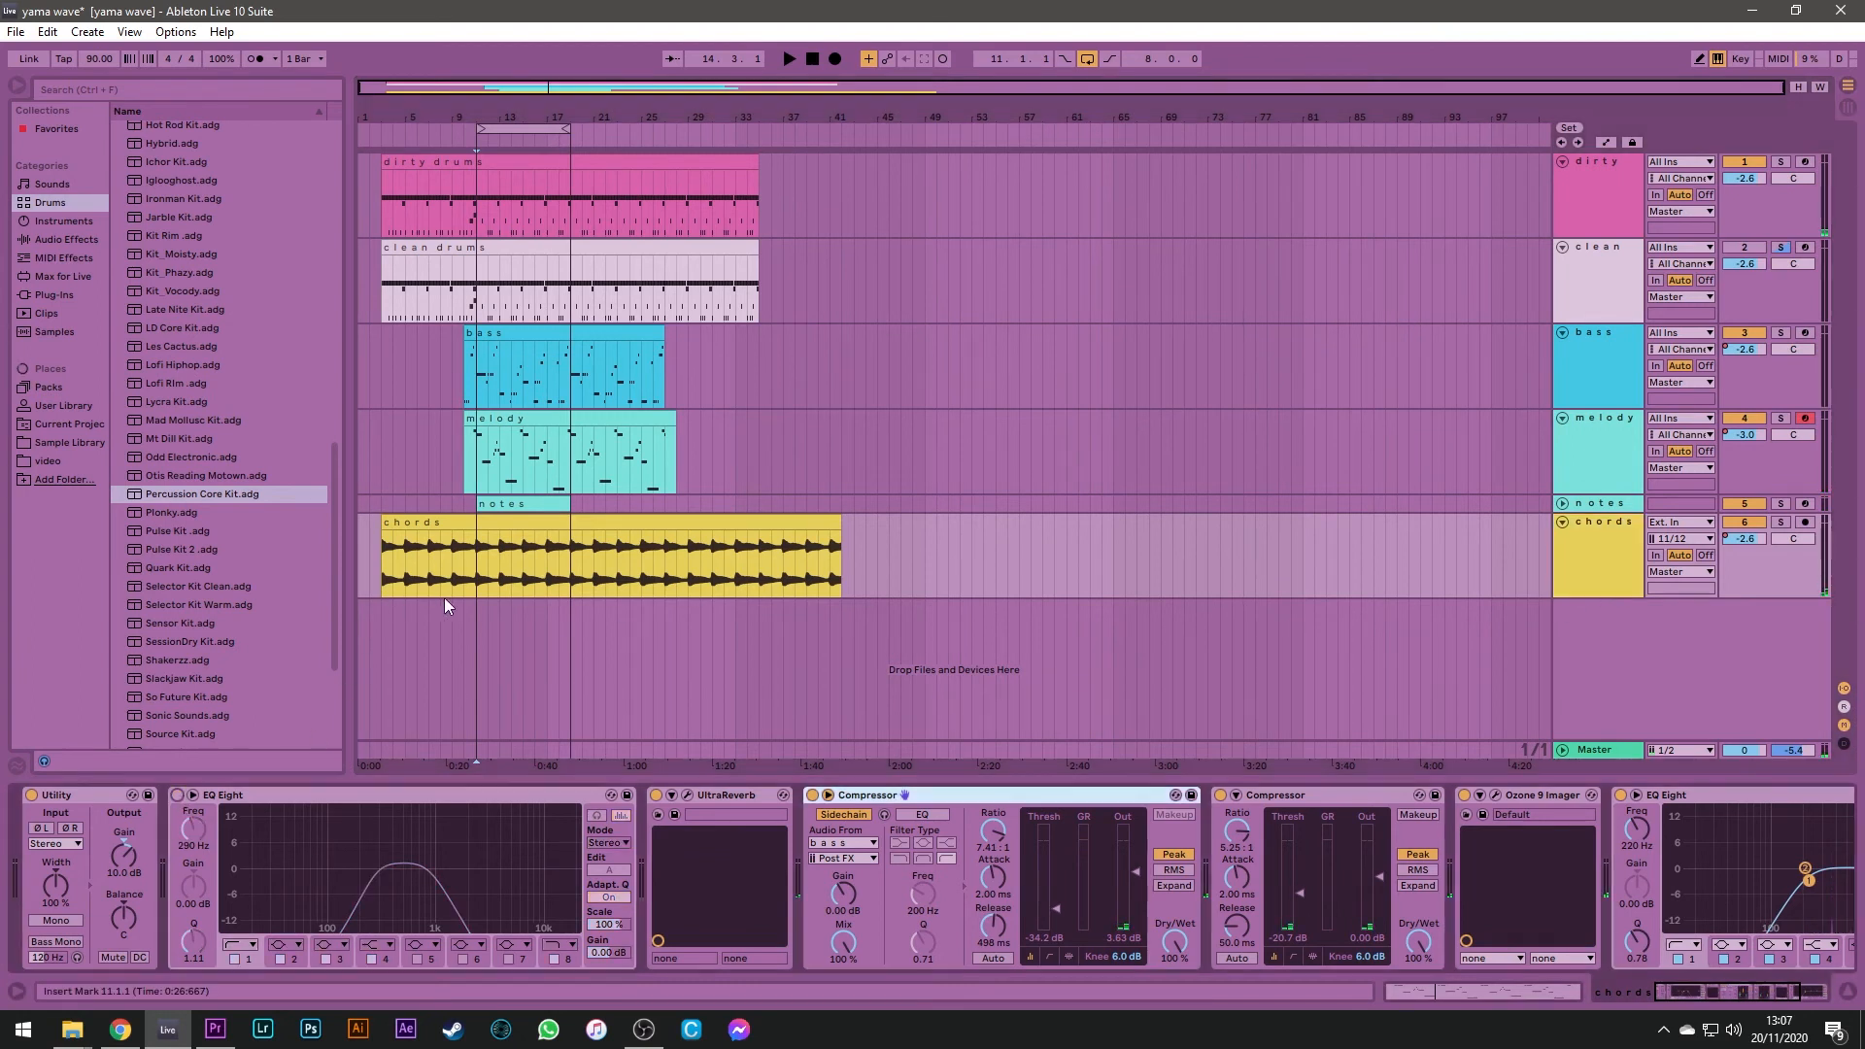
{"action": "left_click", "coordinate": [479, 564]}
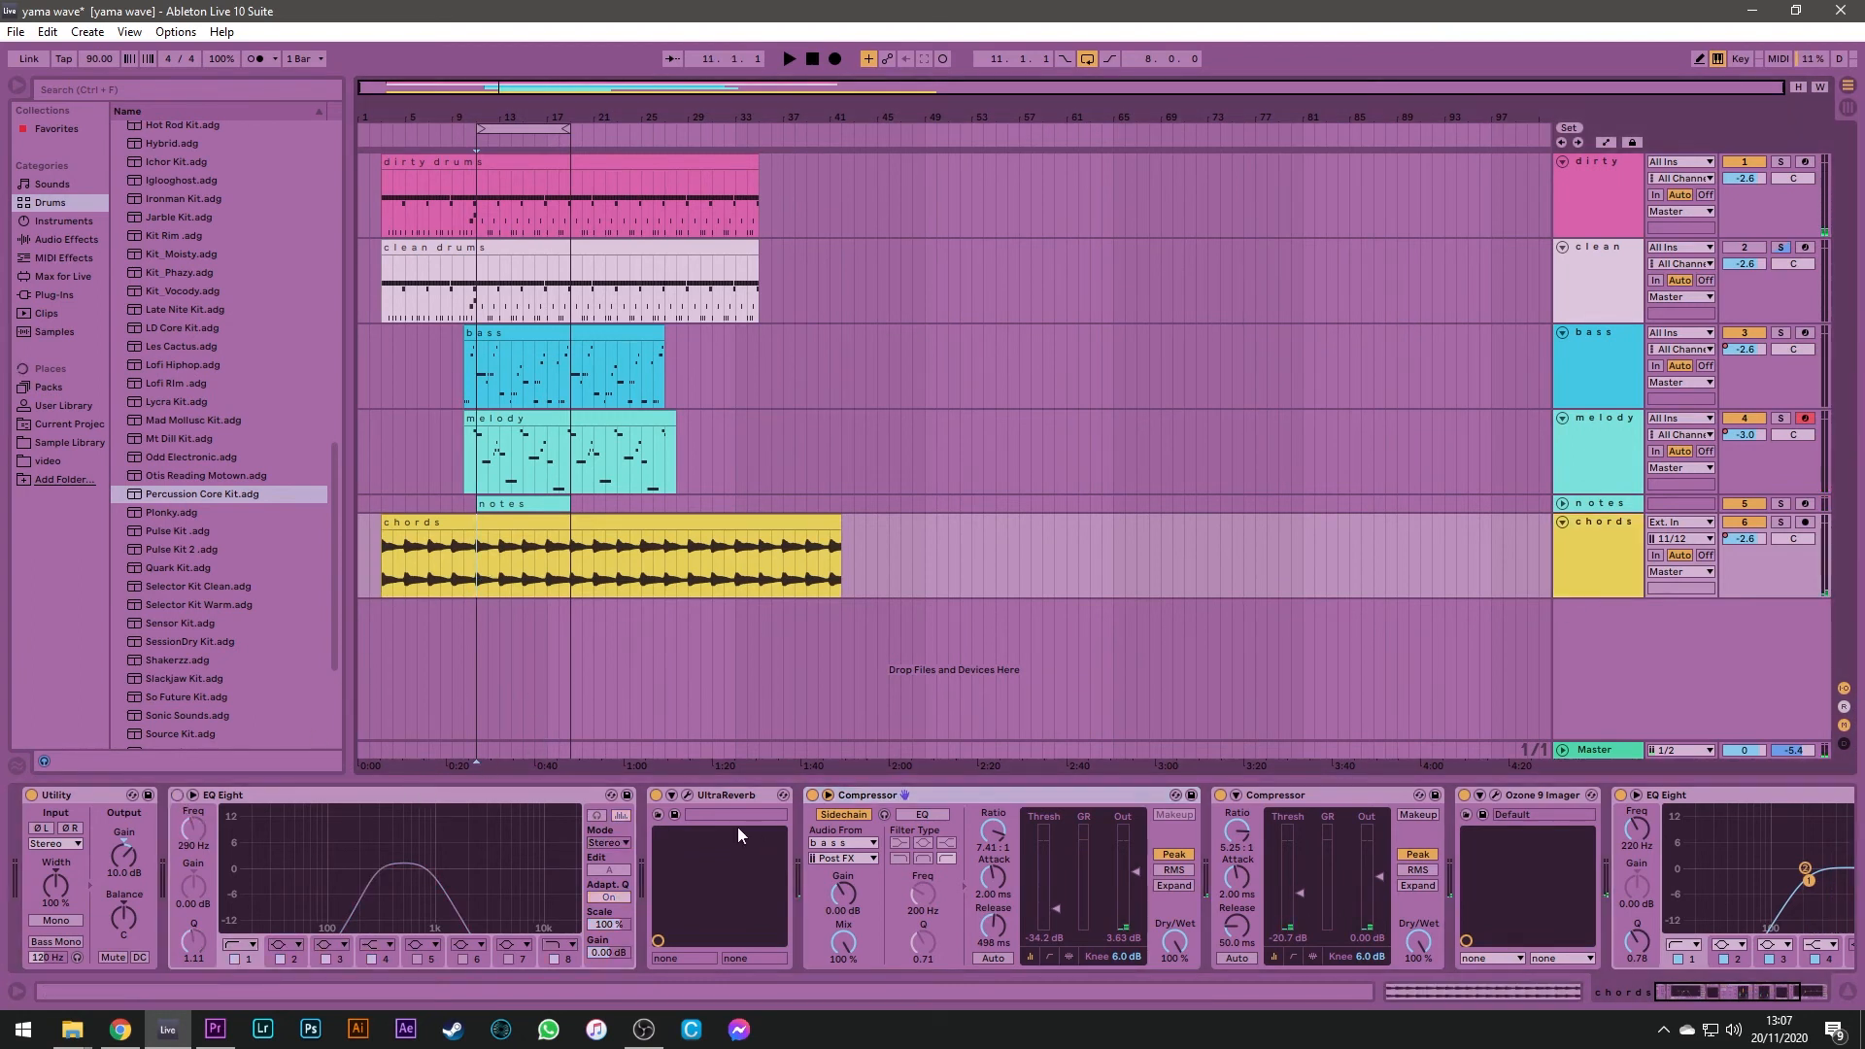
{"action": "left_click", "coordinate": [656, 795]}
{"action": "left_click", "coordinate": [812, 796]}
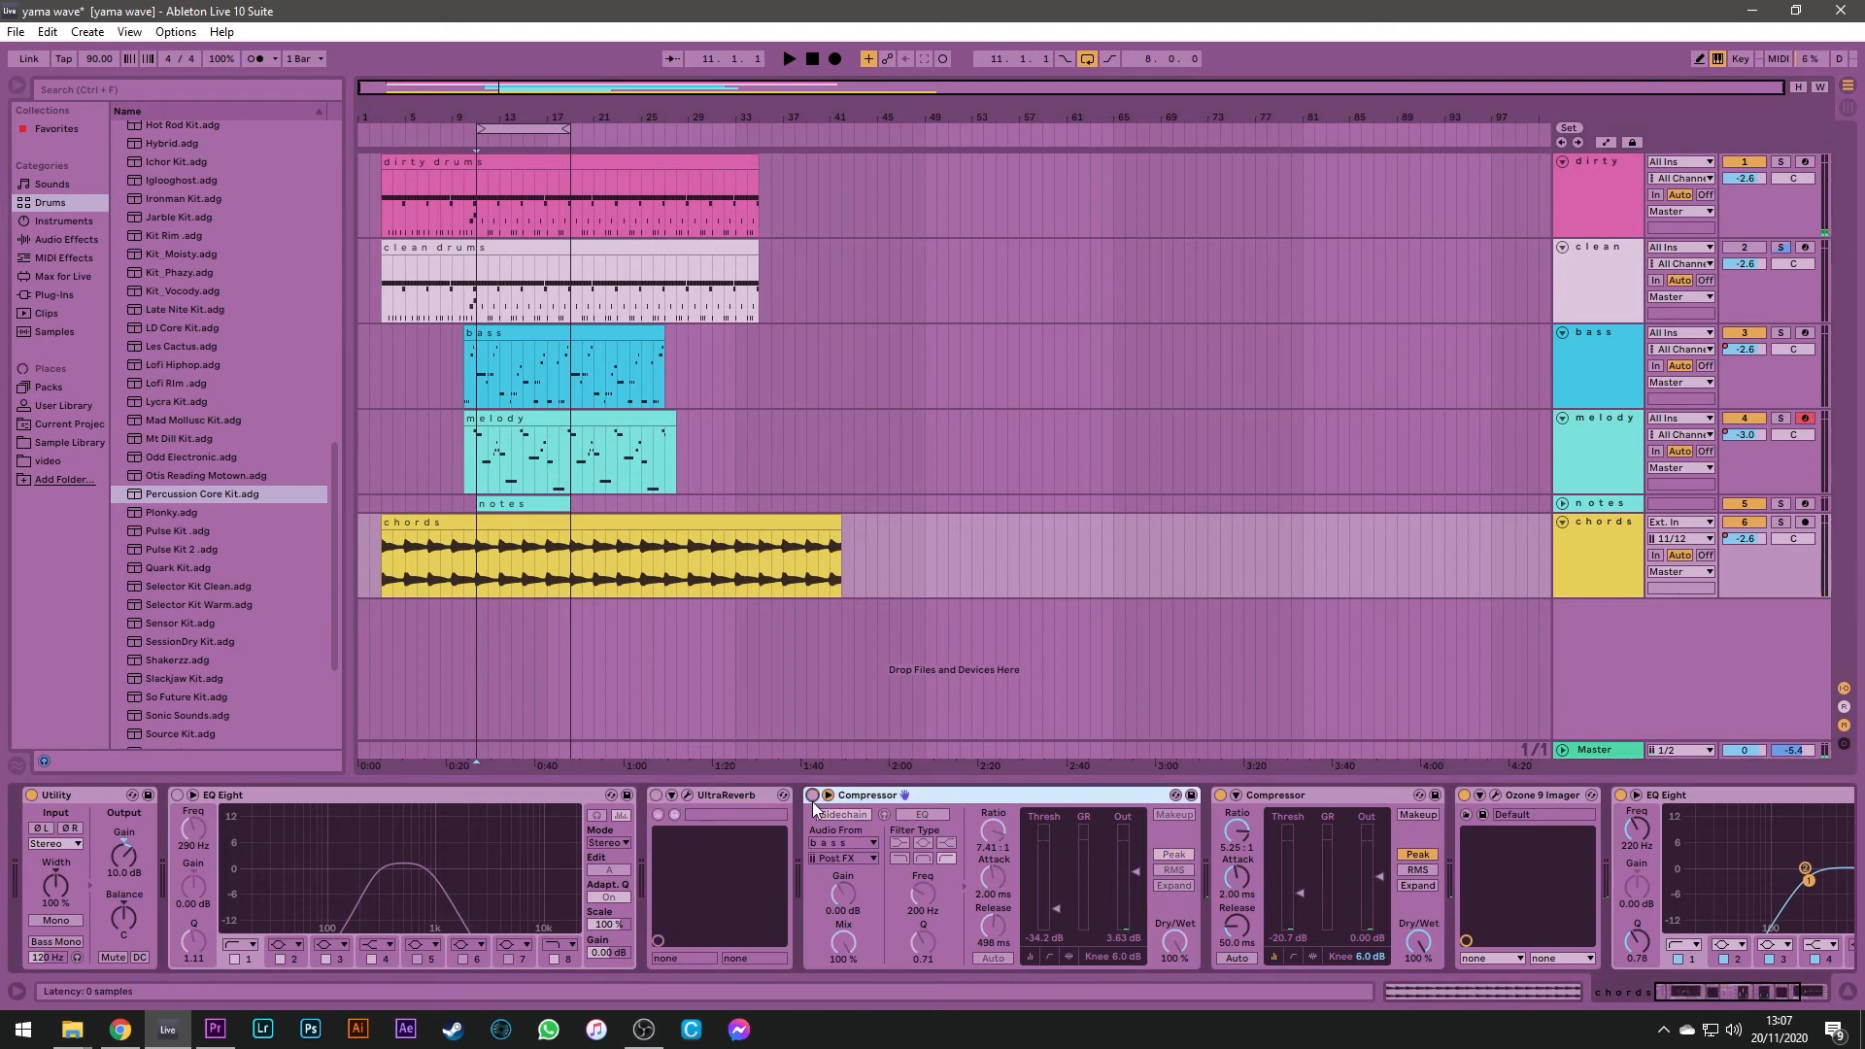
{"action": "key", "text": "space"}
{"action": "left_click", "coordinate": [1781, 523]}
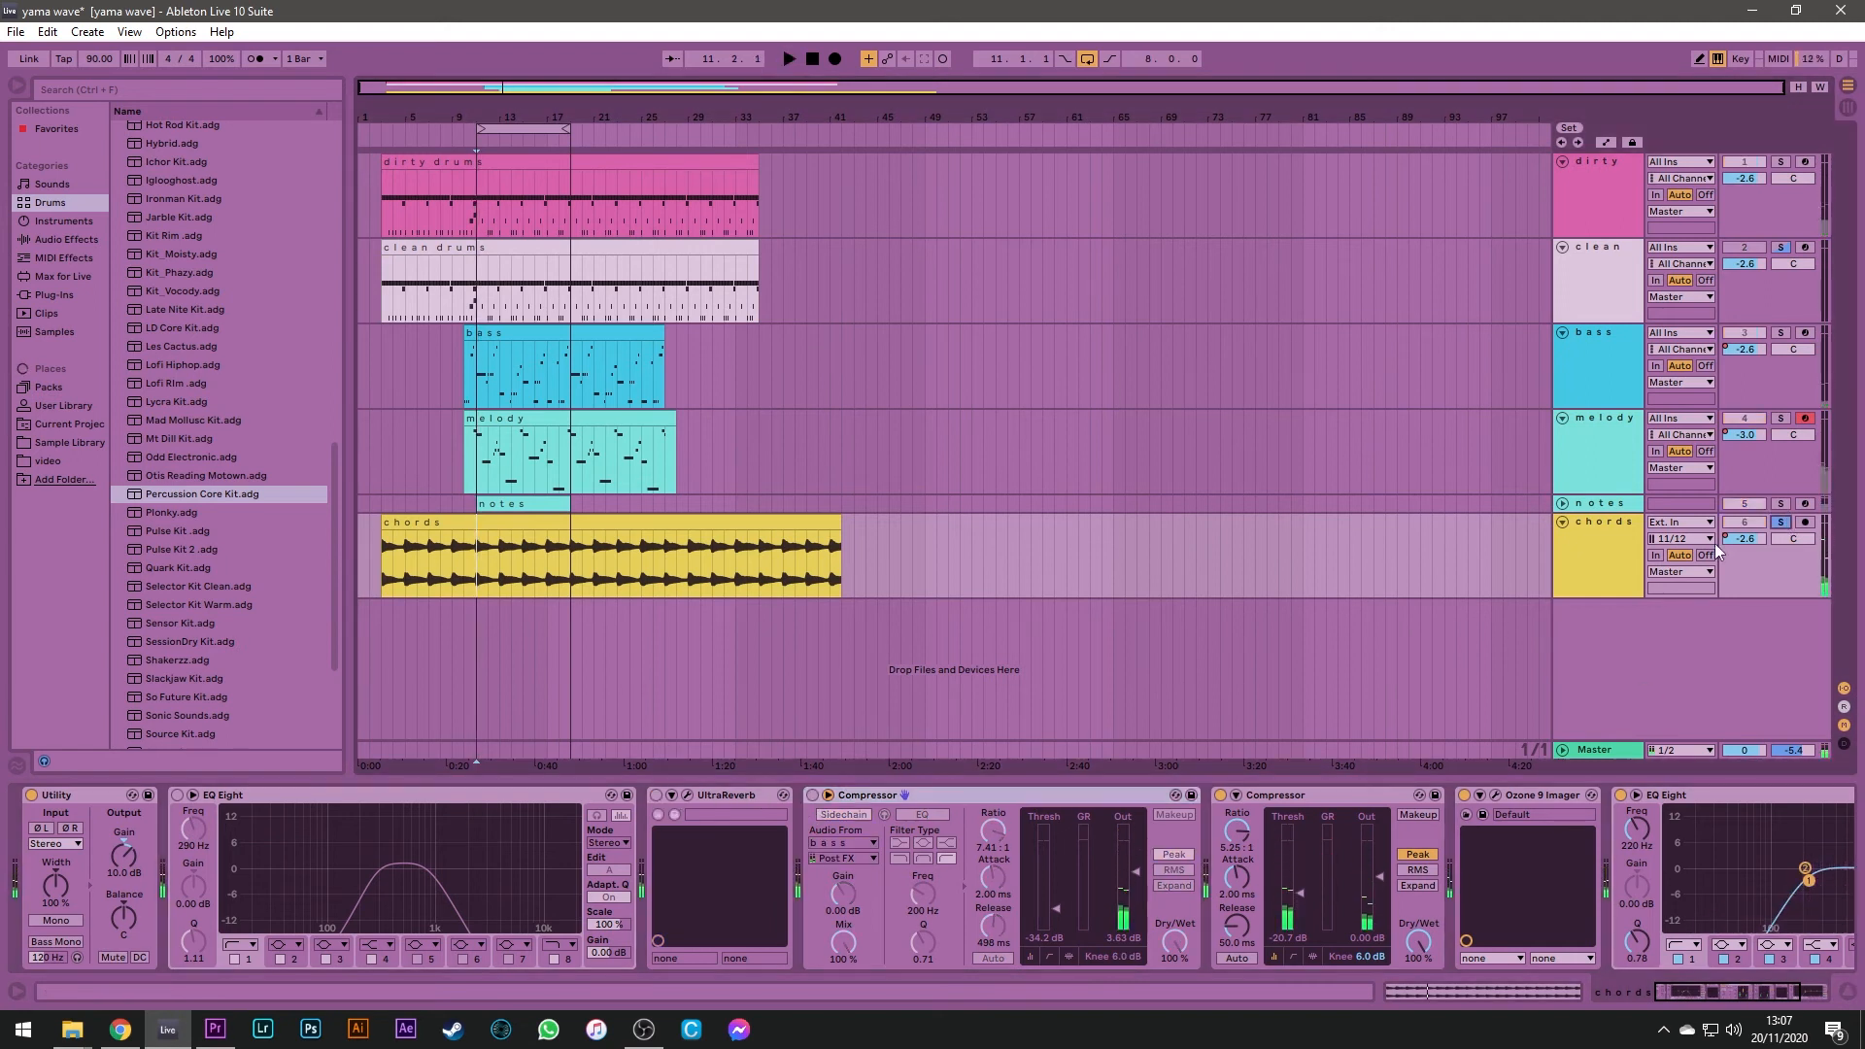
{"action": "key", "text": "space"}
{"action": "left_click_drag", "start_coordinate": [152, 864], "coordinate": [152, 898]}
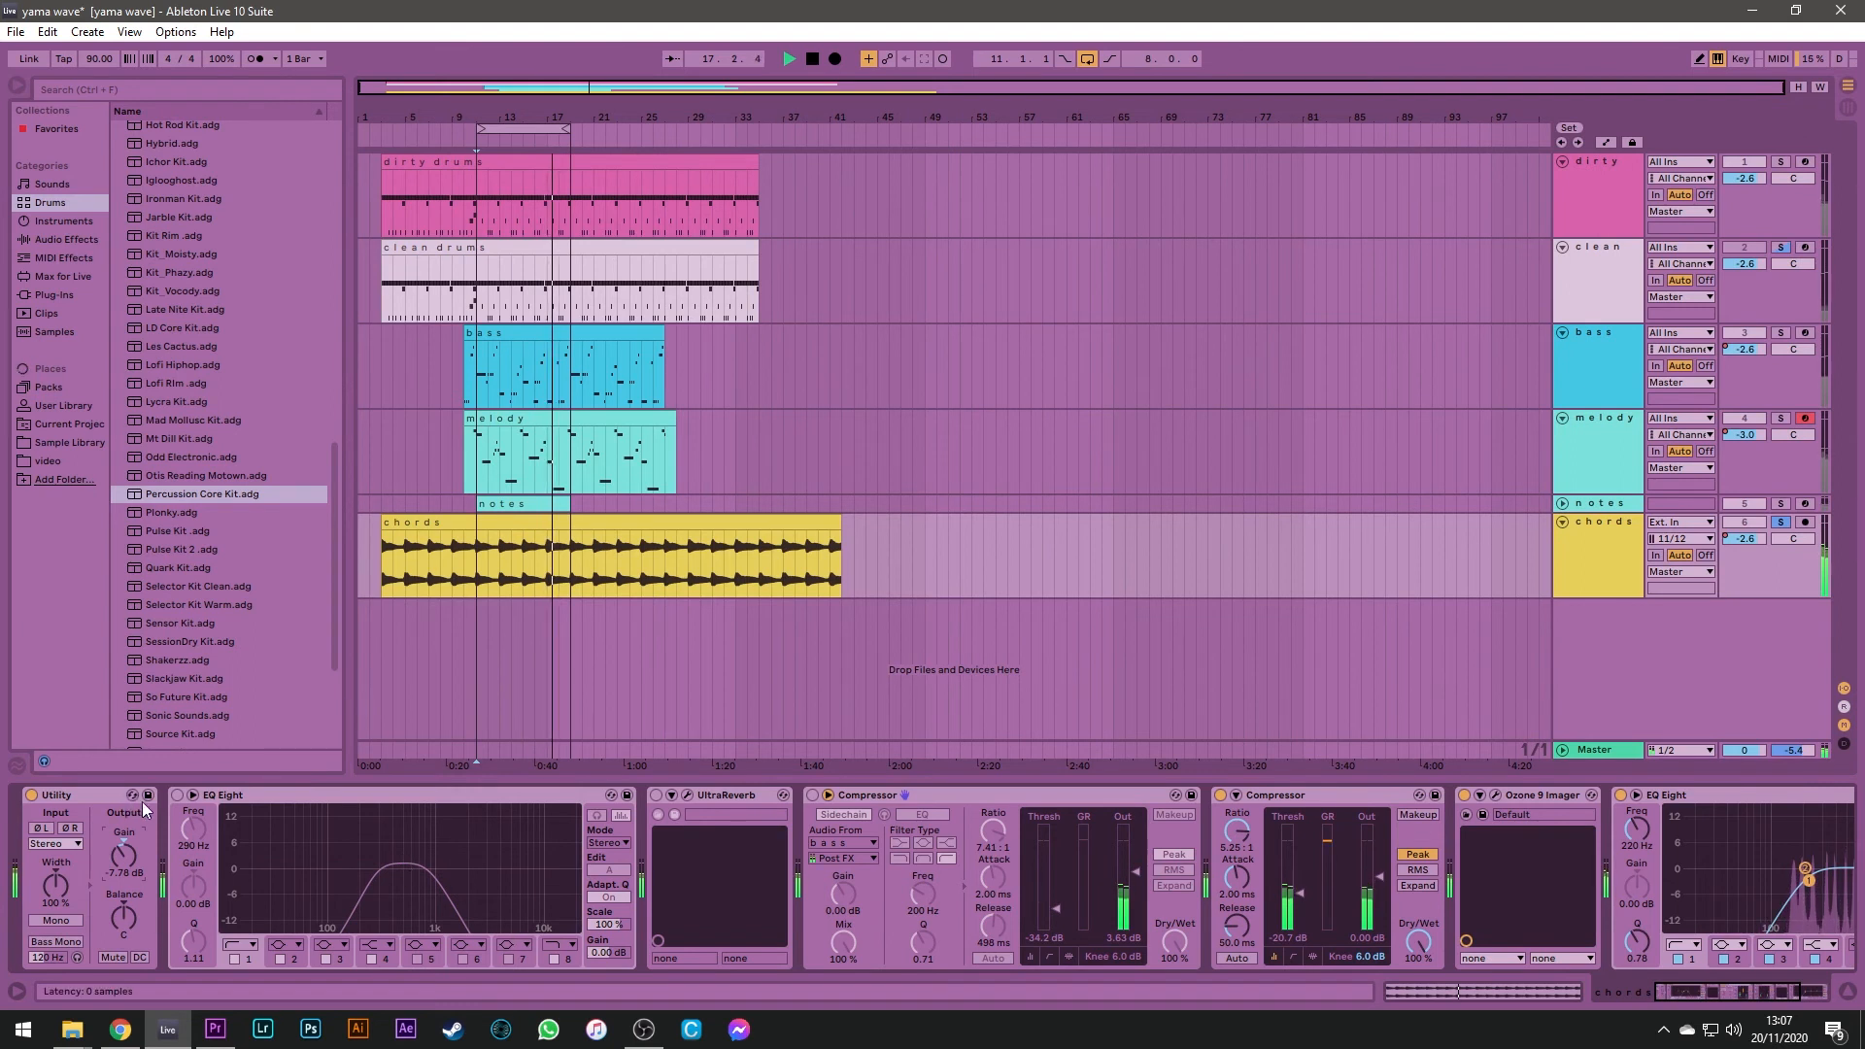
Re-enable EQ Eight and UltraReverb on the chords during playback, and view UltraReverb's settings in its plug-in window before closing it
{"action": "left_click", "coordinate": [176, 795]}
{"action": "left_click", "coordinate": [659, 795]}
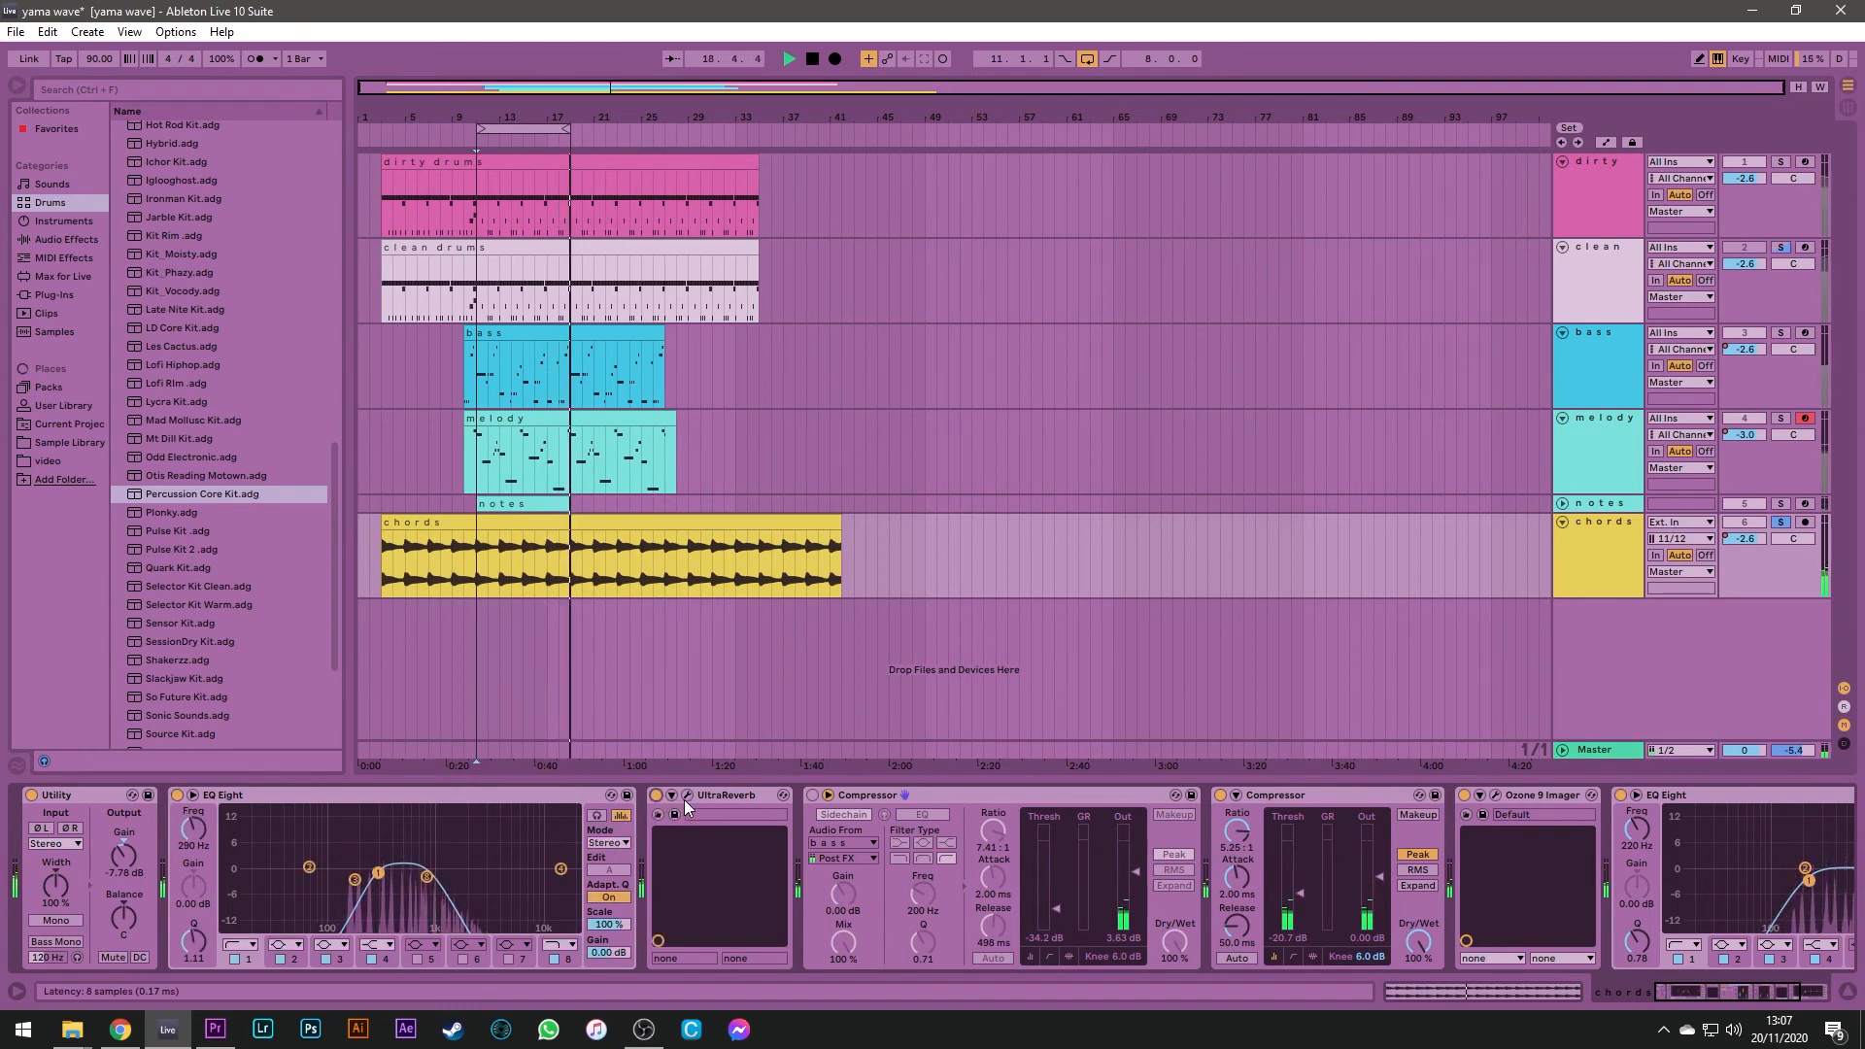
{"action": "left_click", "coordinate": [686, 798]}
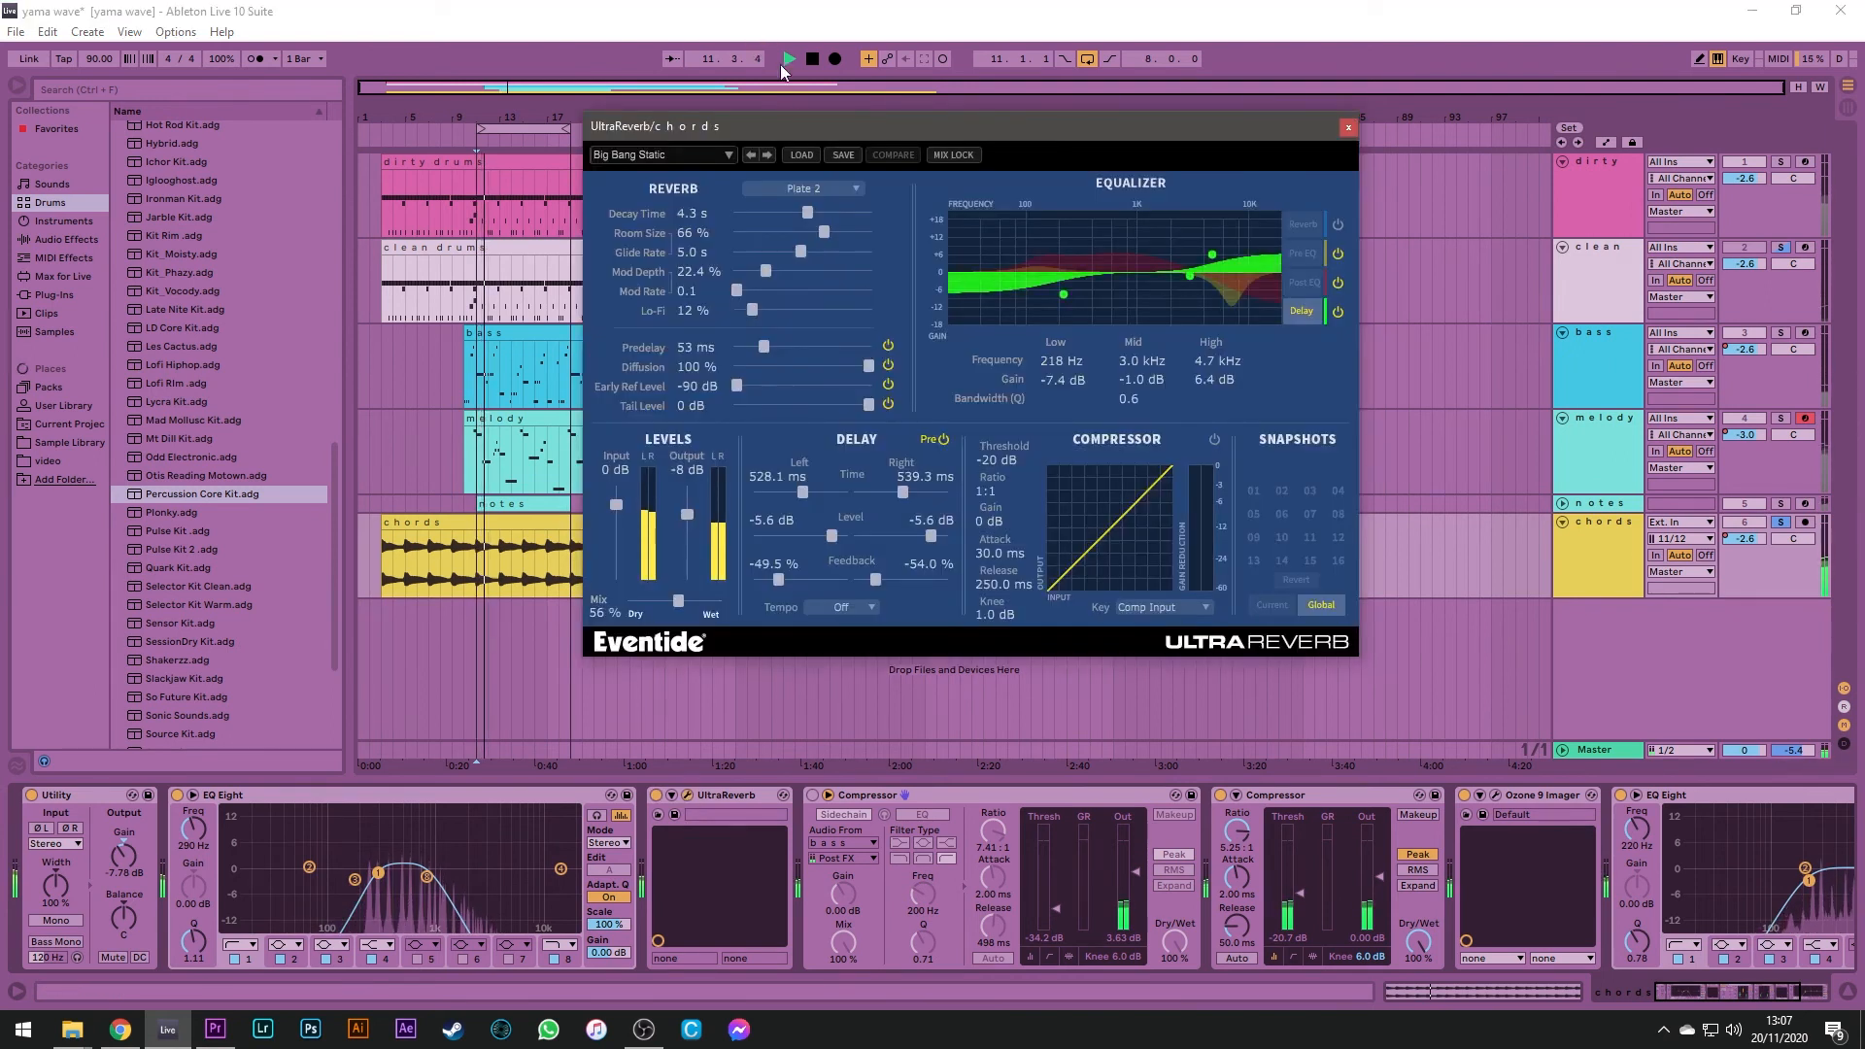
{"action": "left_click_drag", "start_coordinate": [812, 130], "coordinate": [606, 142]}
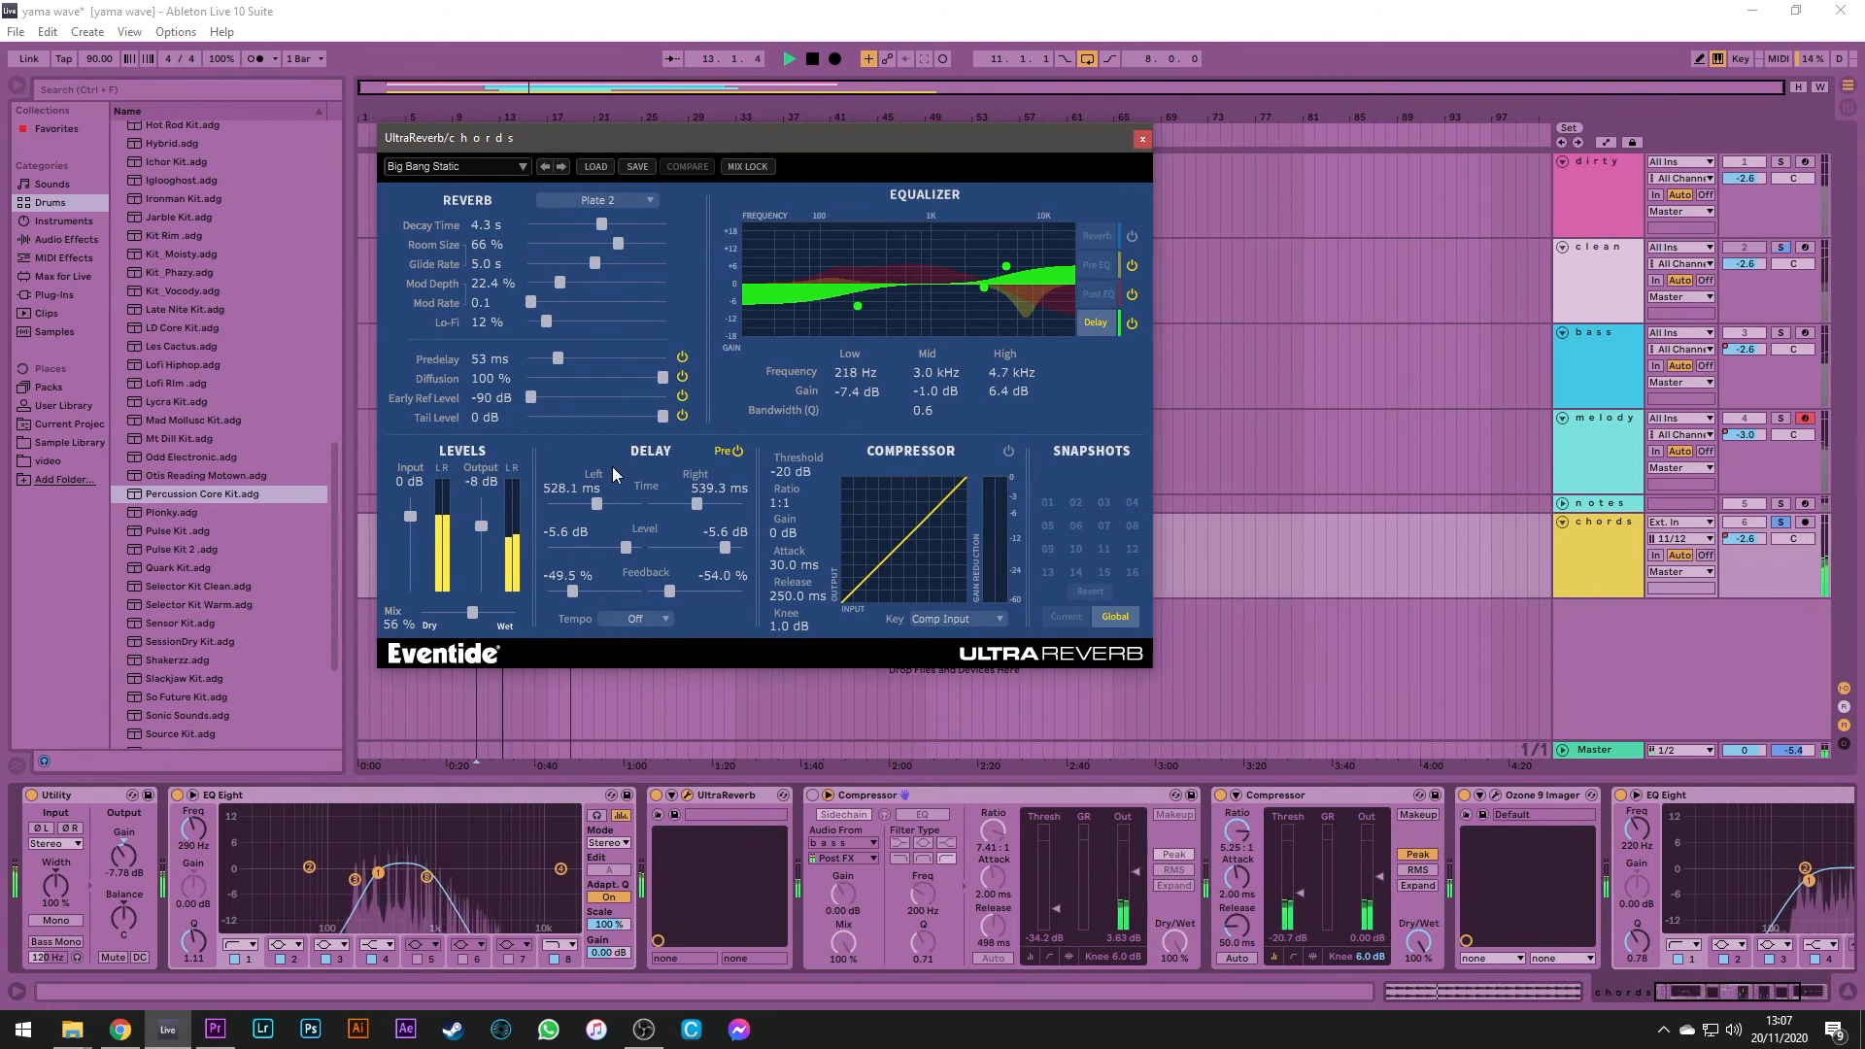
{"action": "left_click", "coordinate": [1143, 139]}
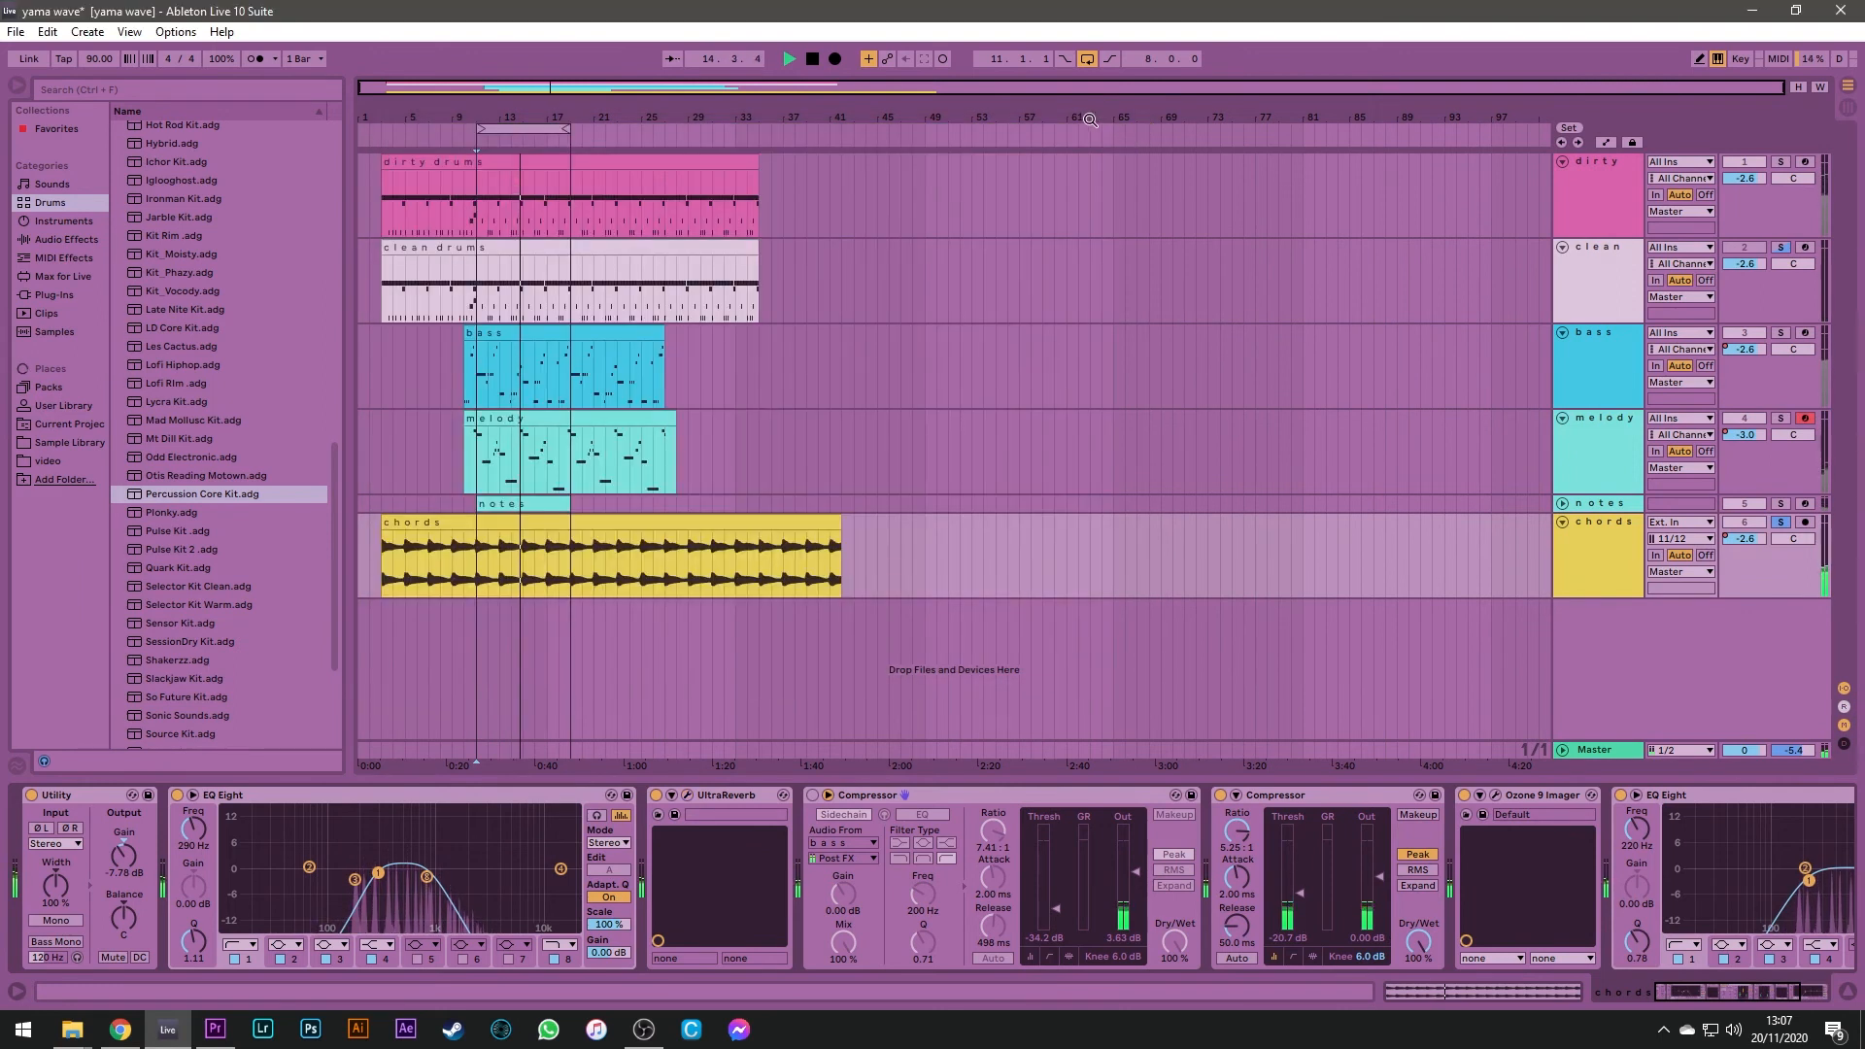
Re-enable the chords' sidechained Compressor and raise the Utility gain to 11.7 dB
{"action": "left_click", "coordinate": [931, 800]}
{"action": "left_click", "coordinate": [814, 806]}
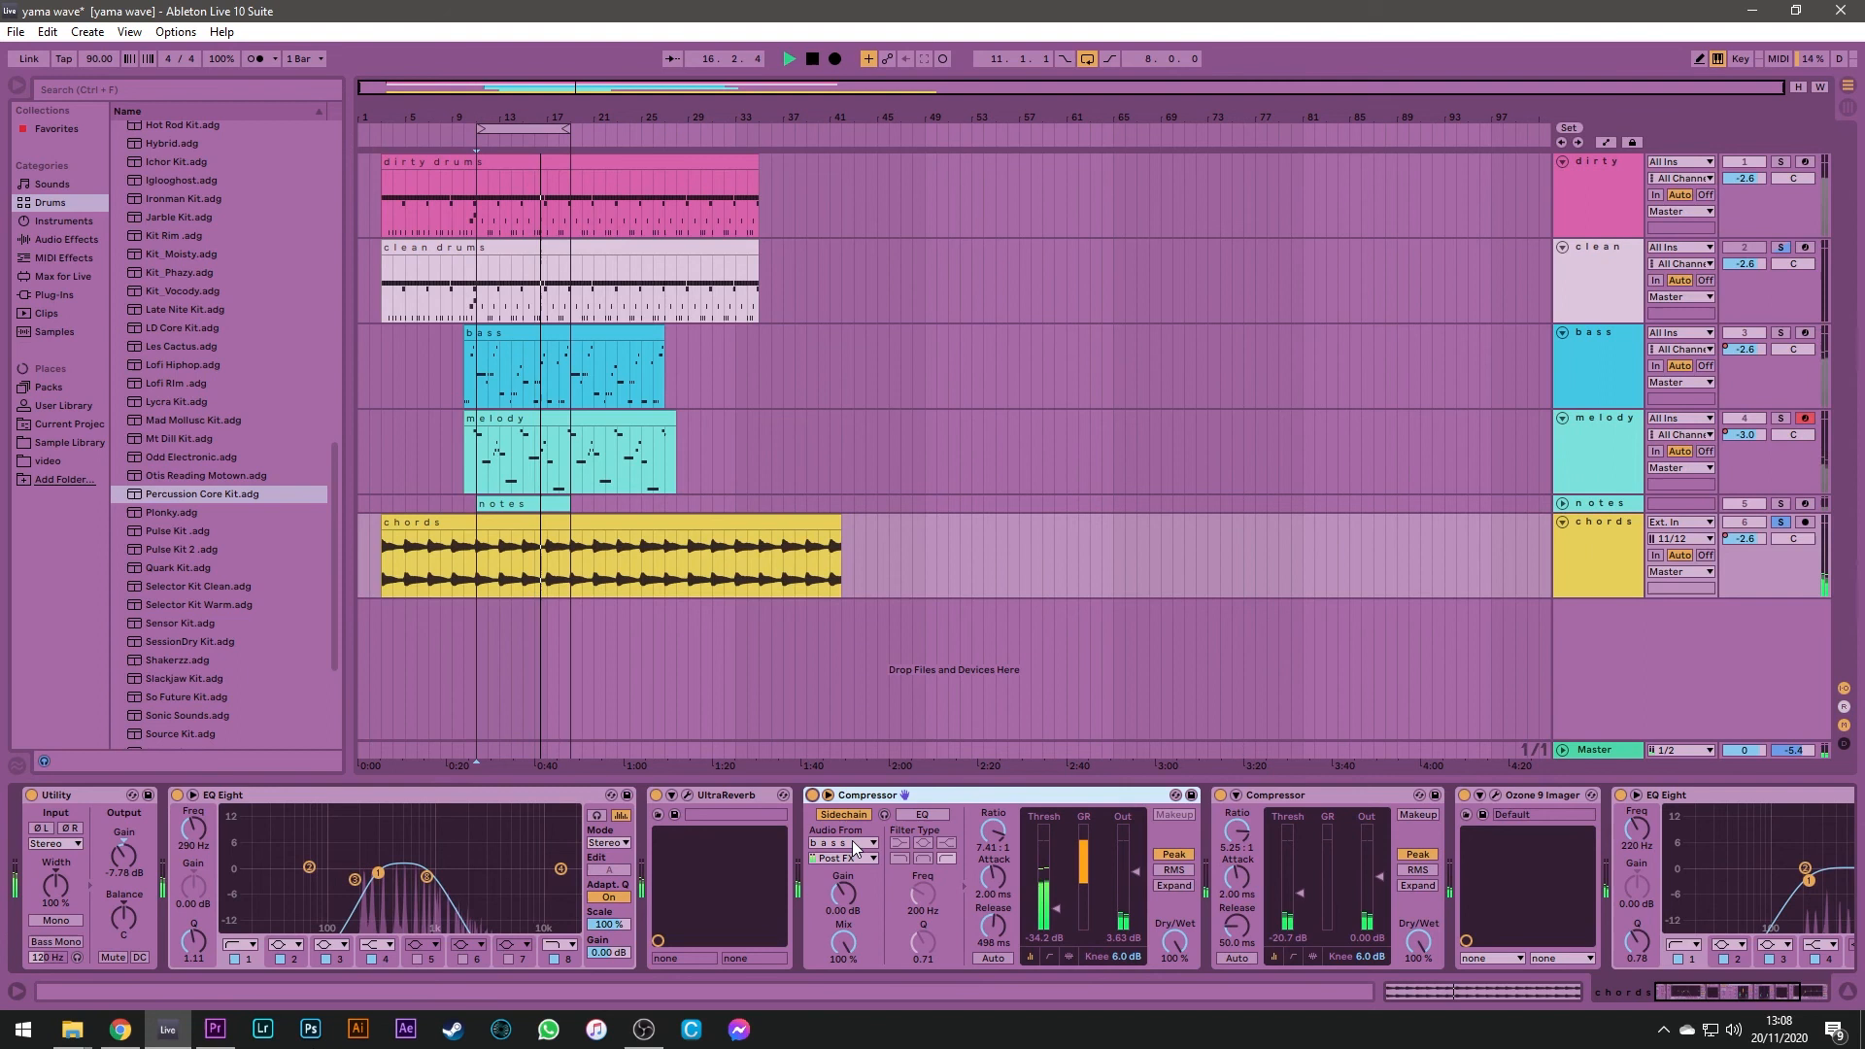
{"action": "left_click_drag", "start_coordinate": [123, 857], "coordinate": [123, 812]}
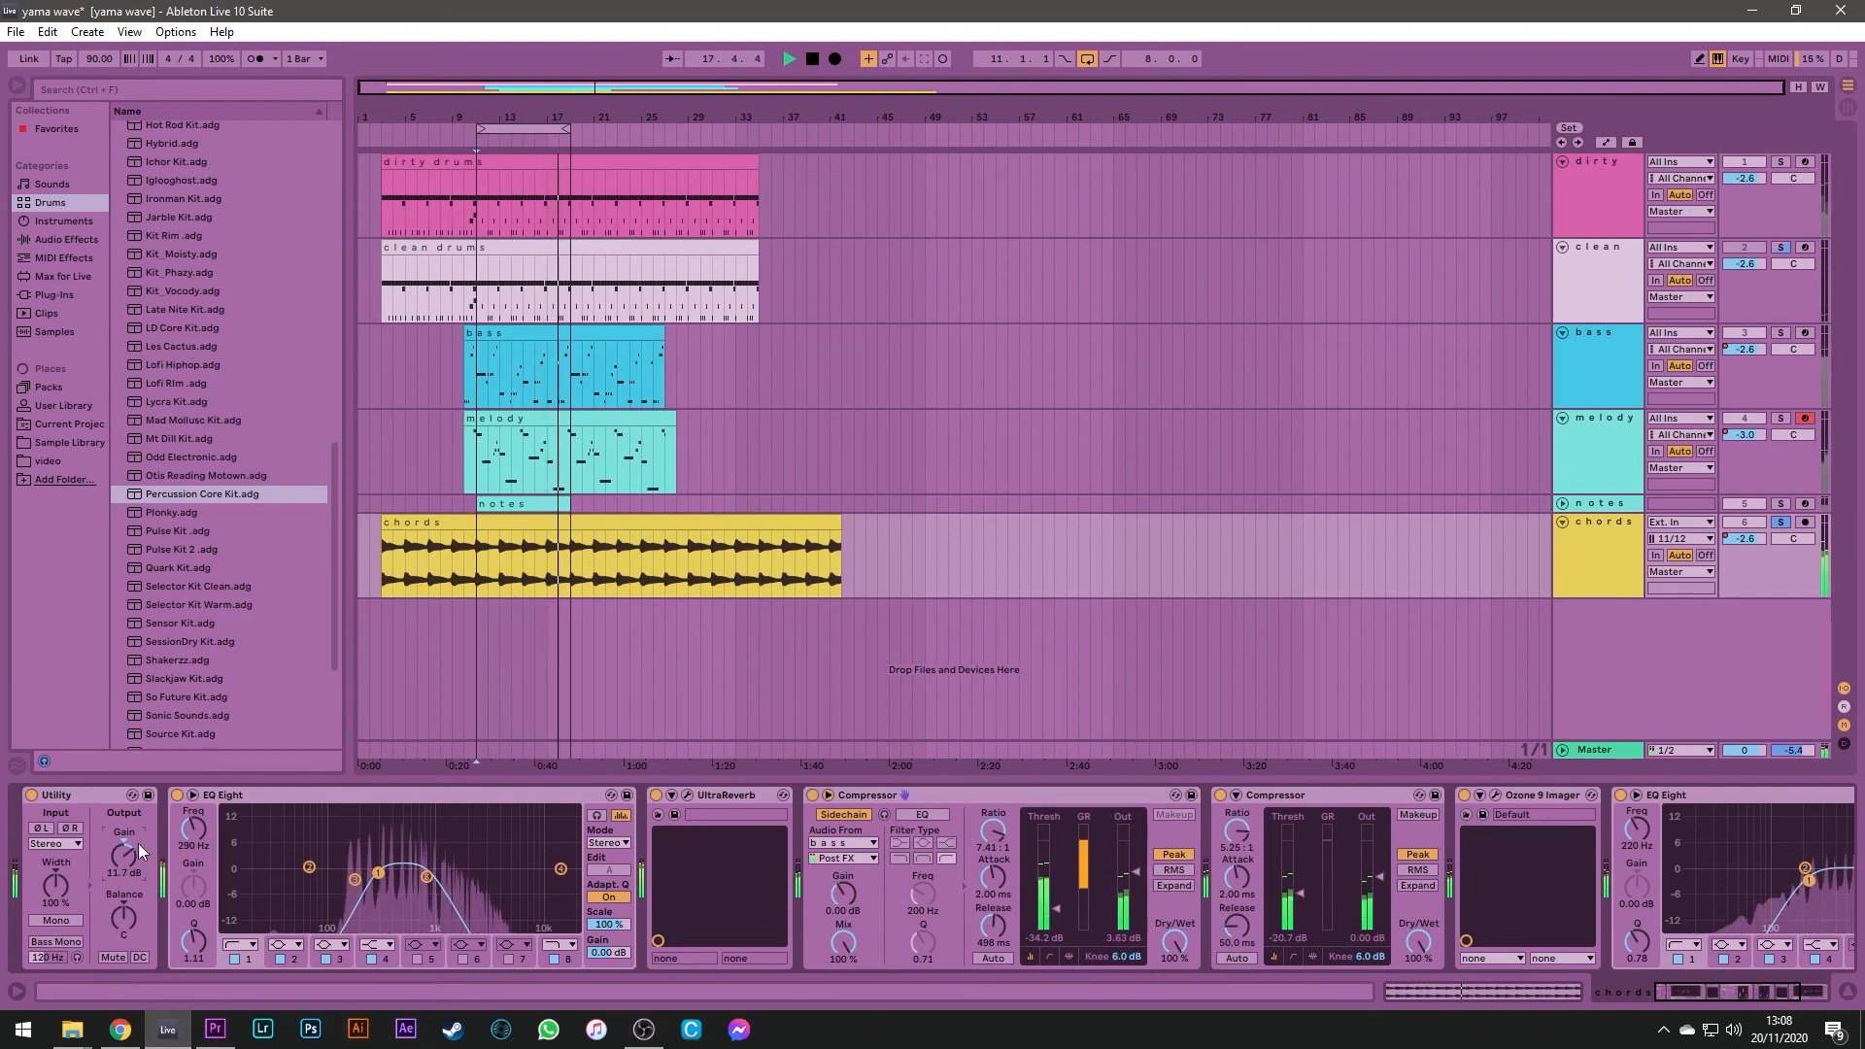
Compare the chords within the full arrangement and on their own, leaving the chords track soloed
{"action": "left_click", "coordinate": [1780, 526]}
{"action": "left_click", "coordinate": [1779, 525]}
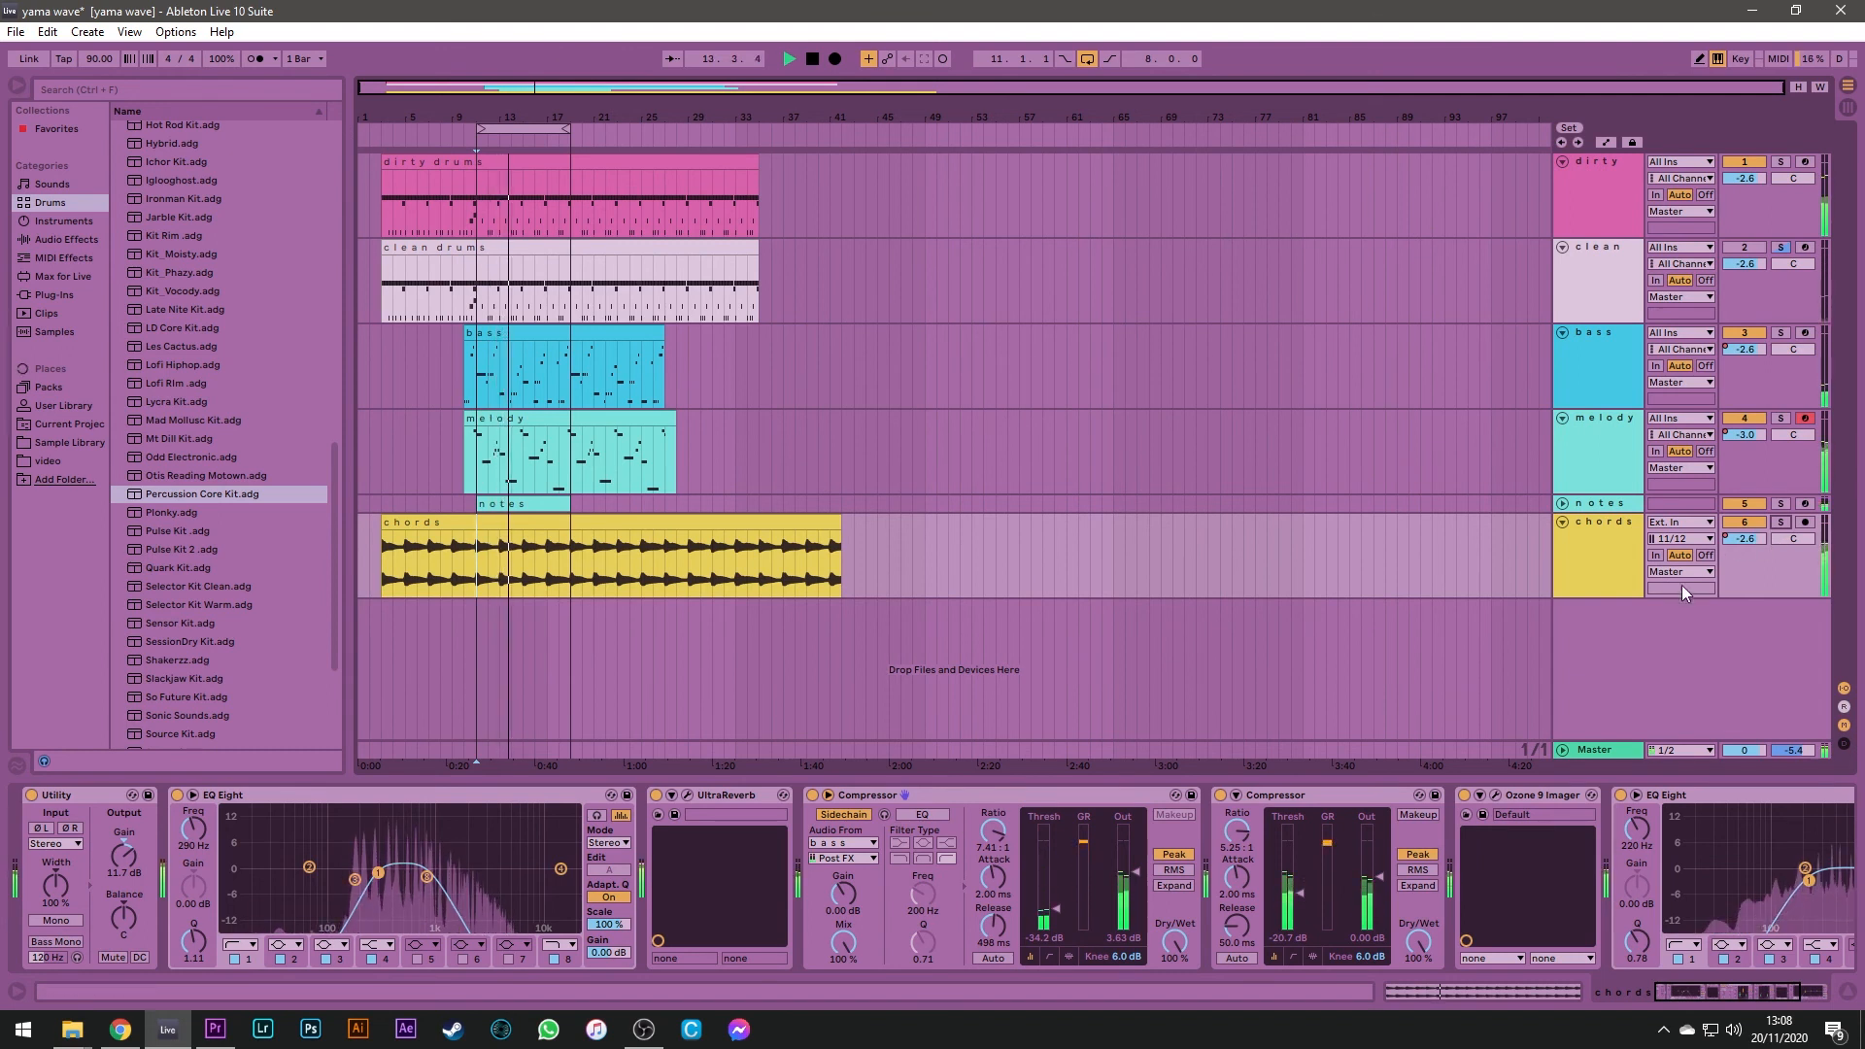
{"action": "left_click", "coordinate": [1784, 523]}
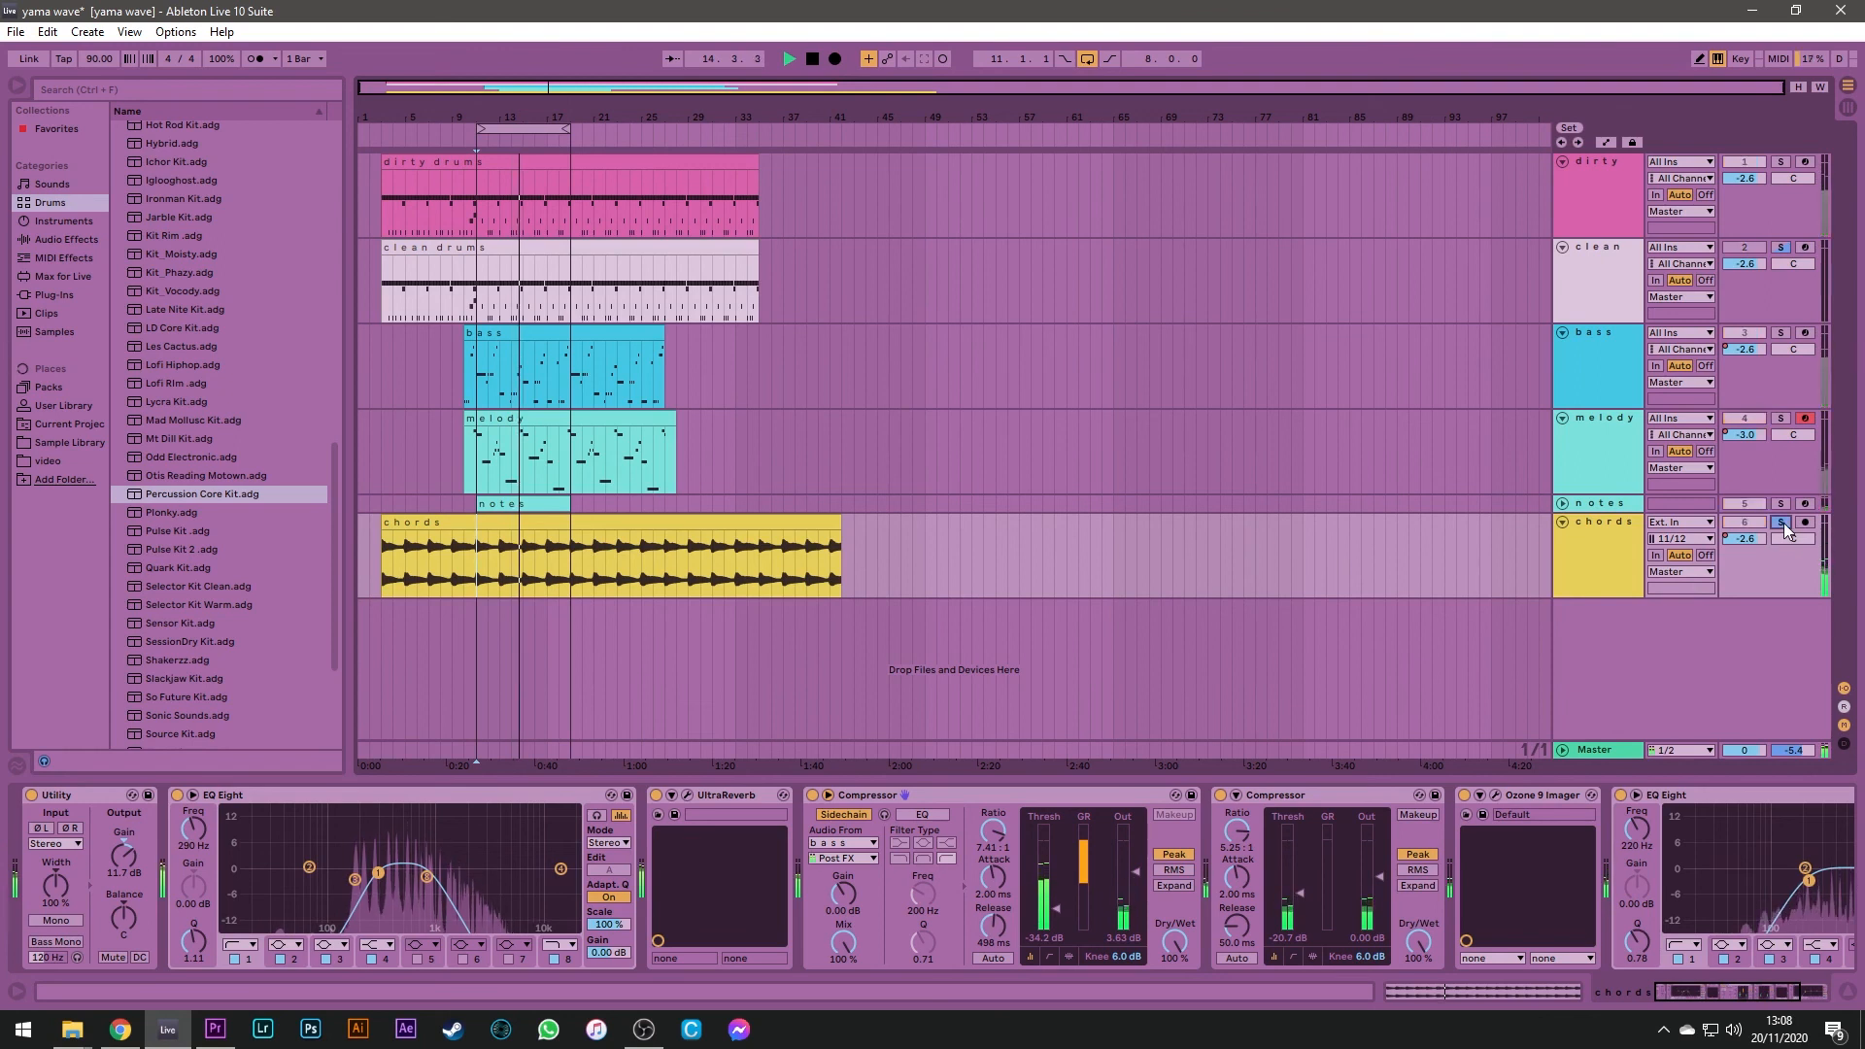
Bypass the chords' Ozone 9 Imager, open its plug-in window, and set the Band 1 stereo width to 100
{"action": "left_click", "coordinate": [1463, 794]}
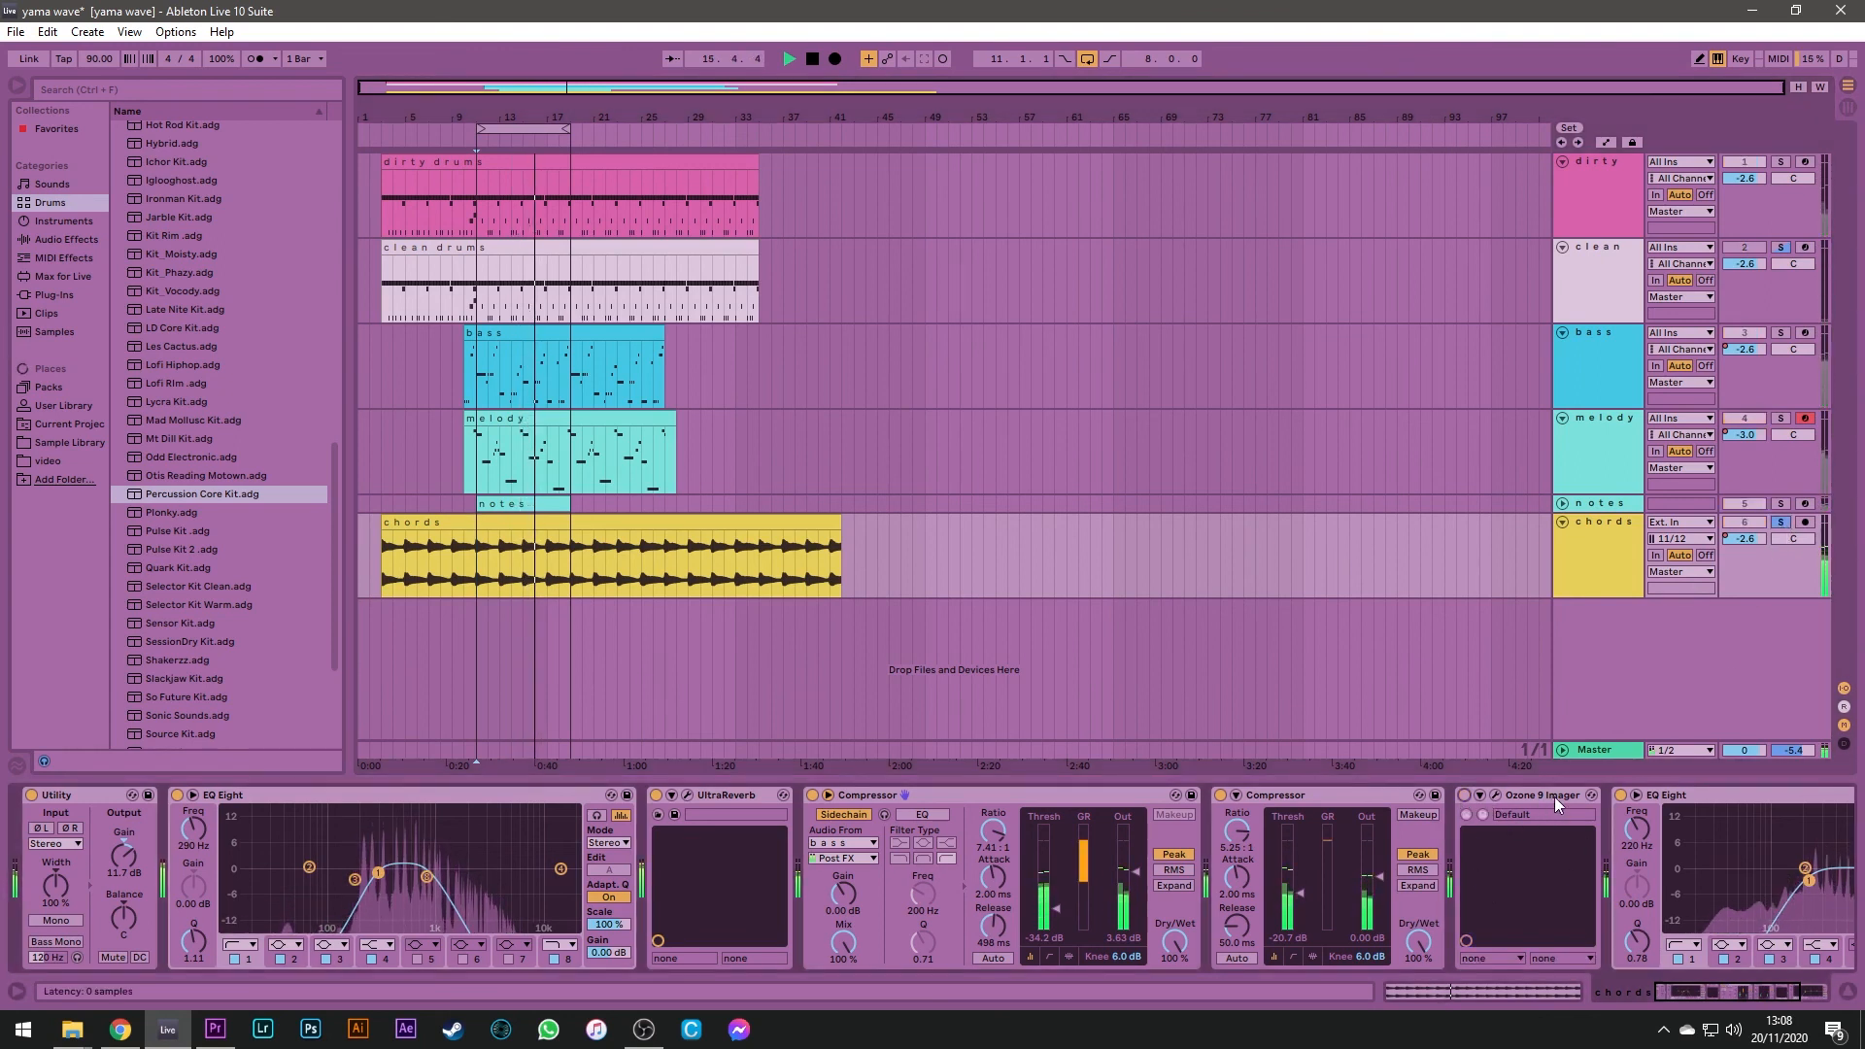
{"action": "left_click", "coordinate": [1494, 796]}
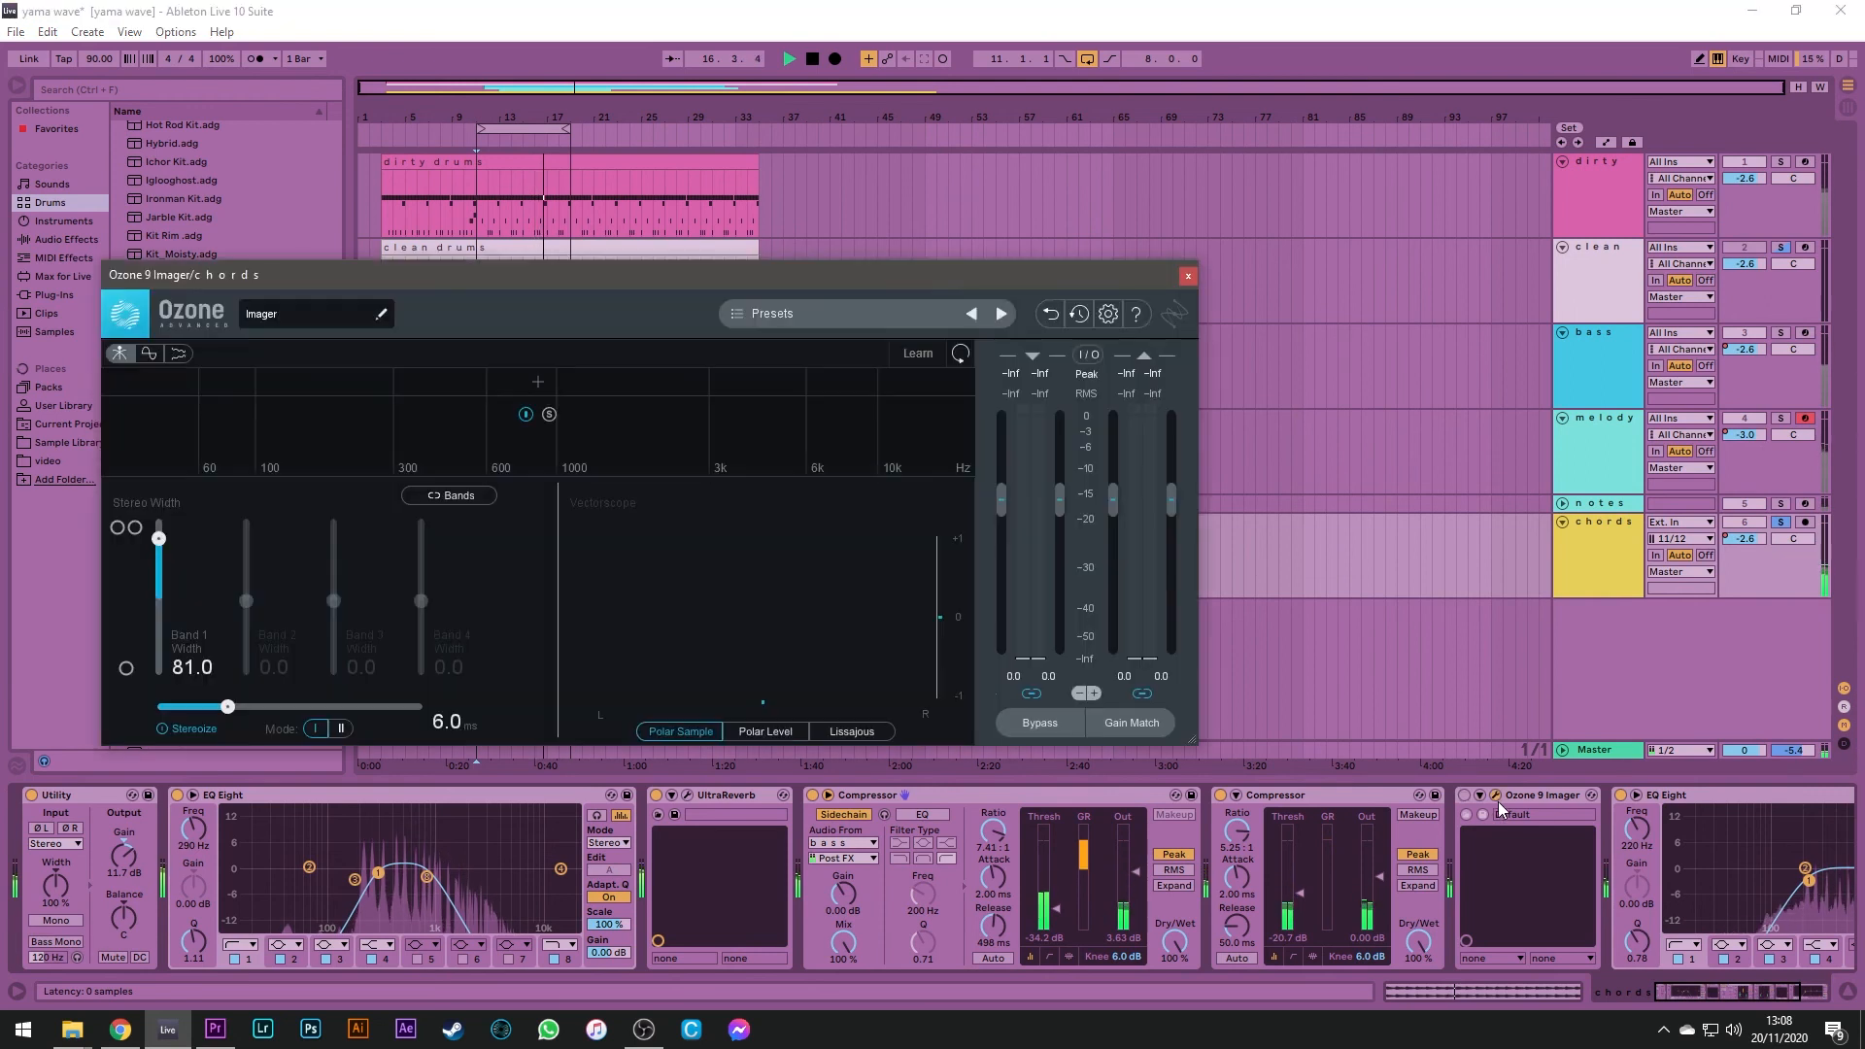
{"action": "left_click_drag", "start_coordinate": [600, 283], "coordinate": [902, 217]}
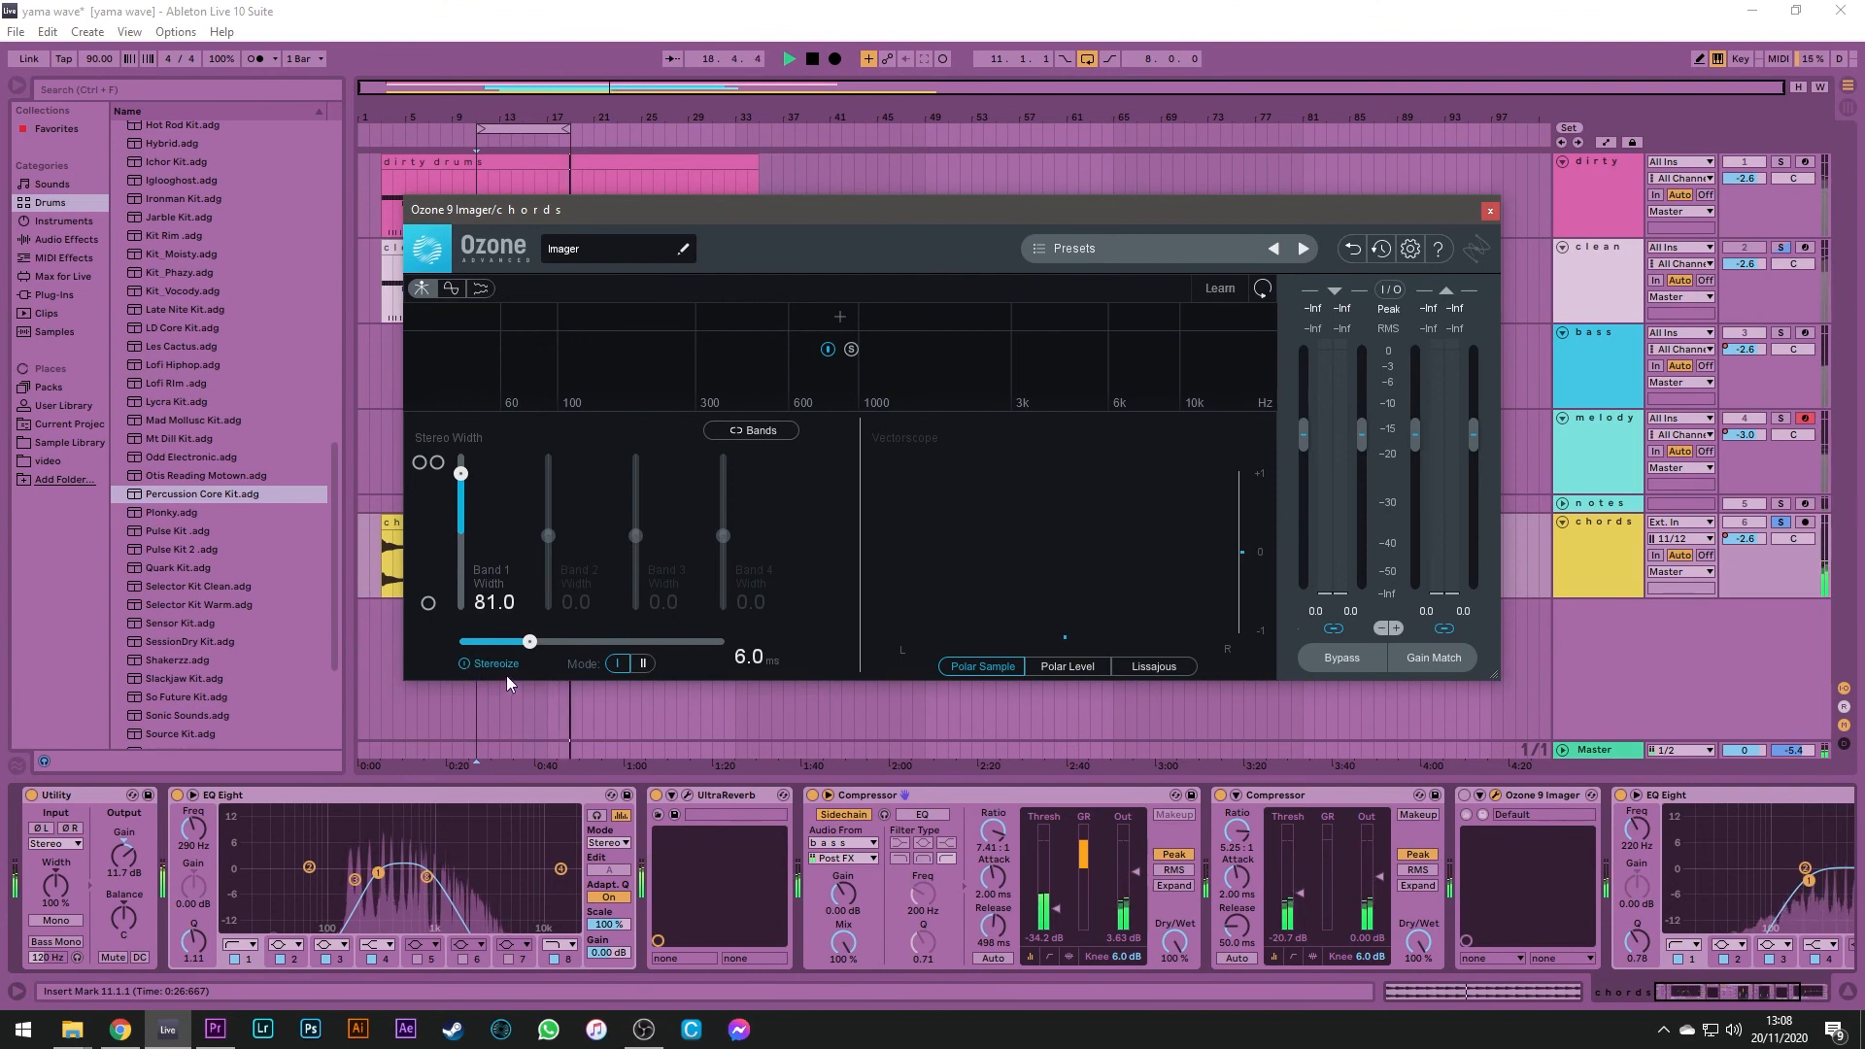
{"action": "mouse_move", "coordinate": [461, 474]}
{"action": "left_mouse_down"}
{"action": "mouse_move", "coordinate": [462, 534]}
{"action": "mouse_move", "coordinate": [478, 463]}
{"action": "left_mouse_up"}
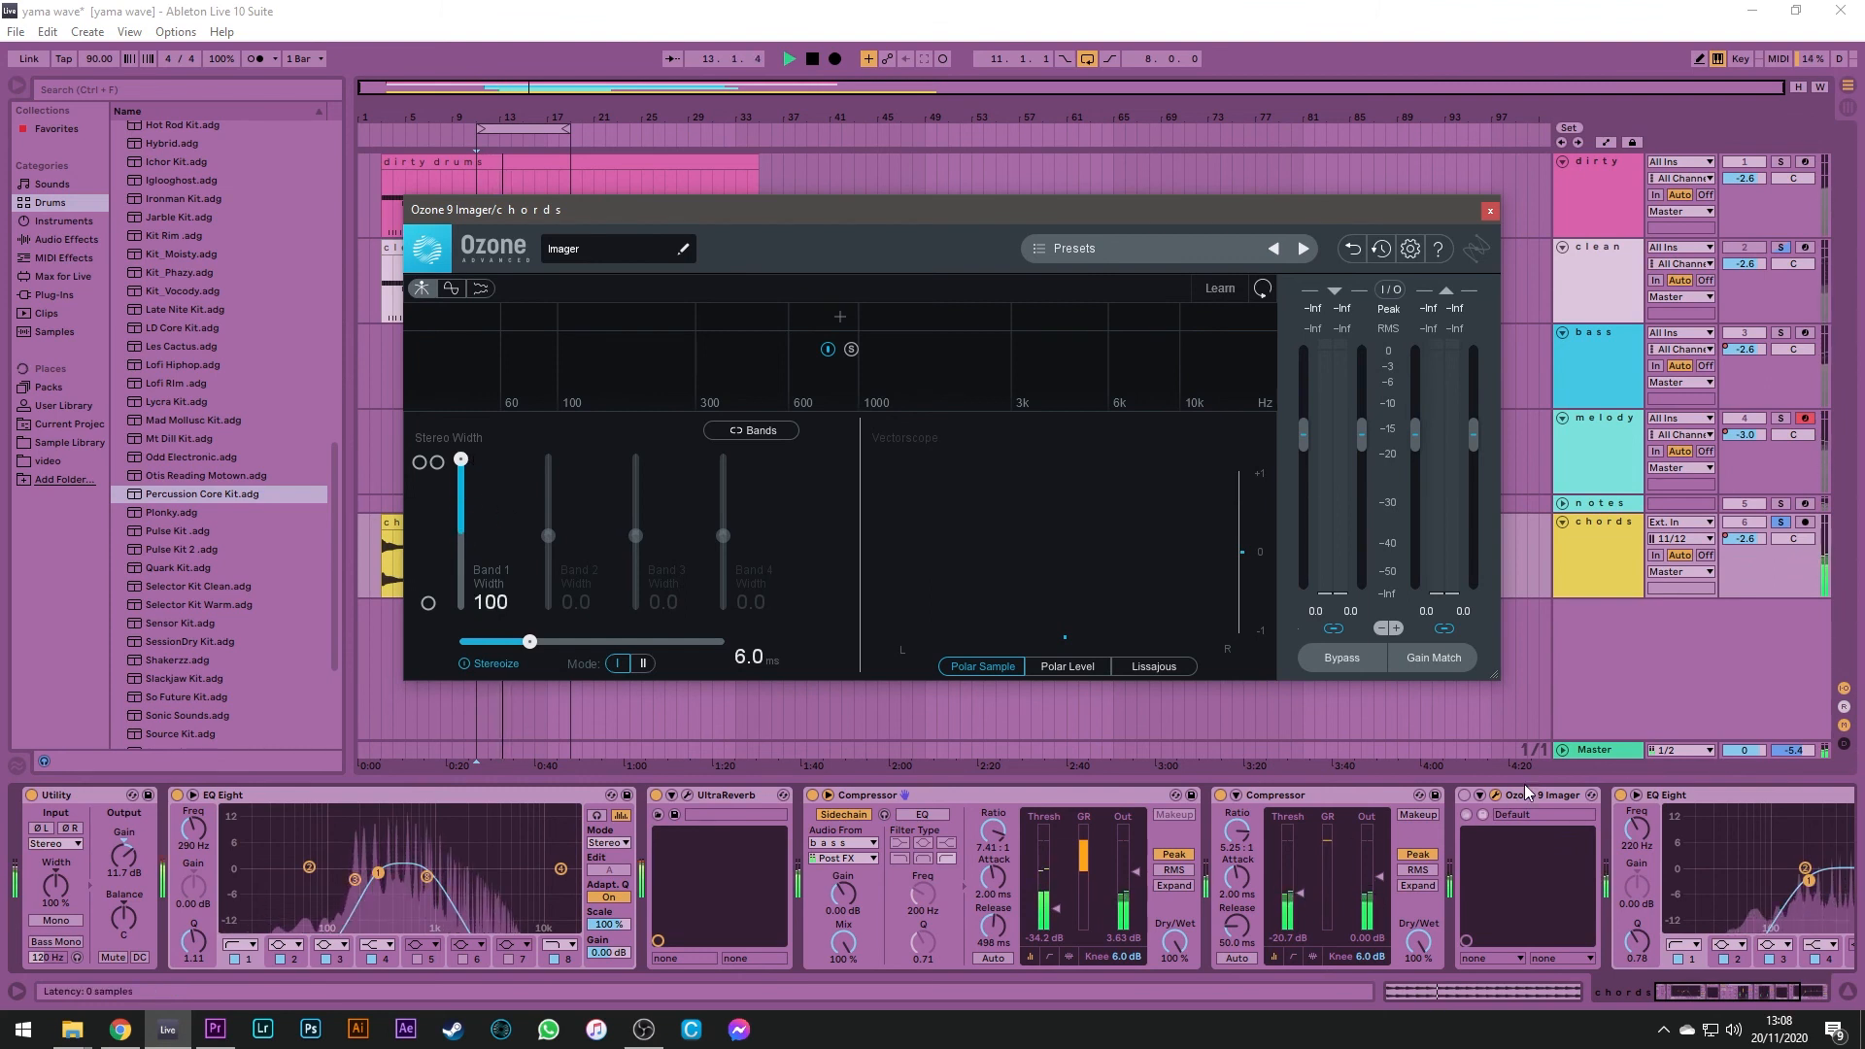
Re-enable the Ozone 9 Imager, close its window, and play the full arrangement before stopping playback
{"action": "left_click", "coordinate": [1465, 795]}
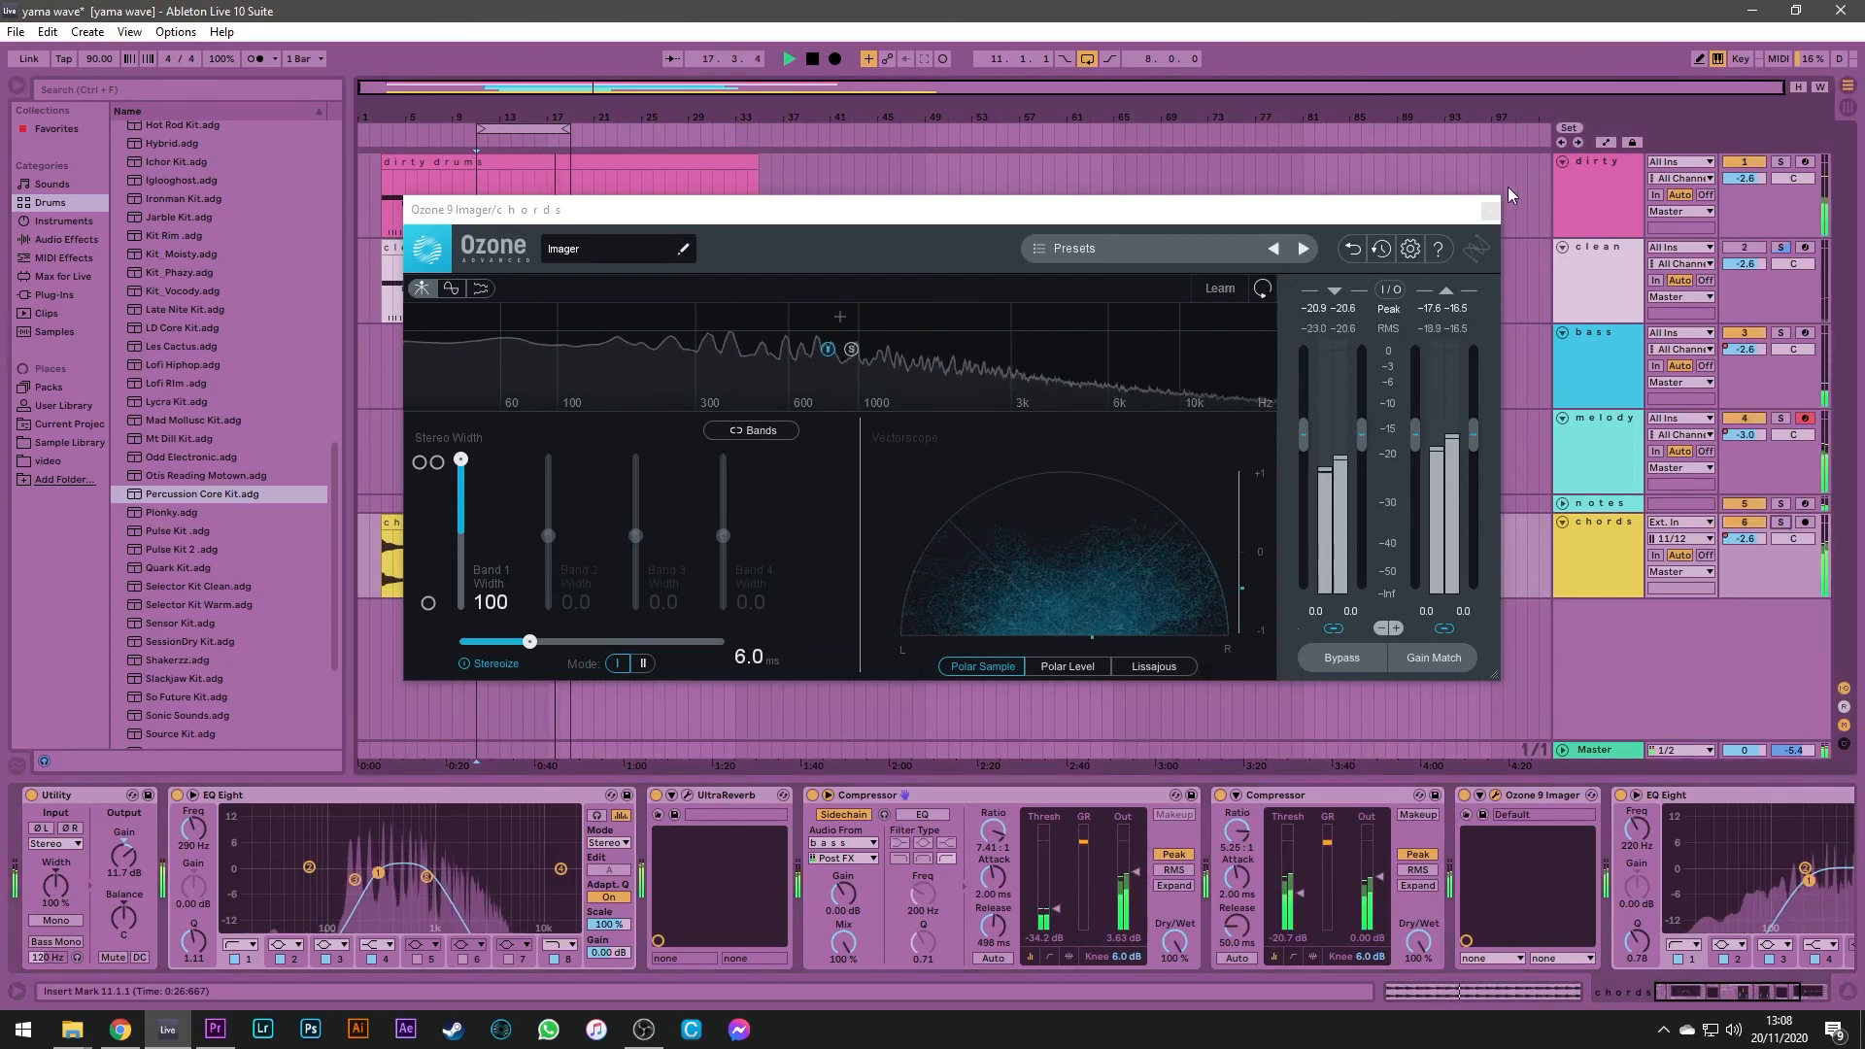
{"action": "left_click", "coordinate": [1492, 212]}
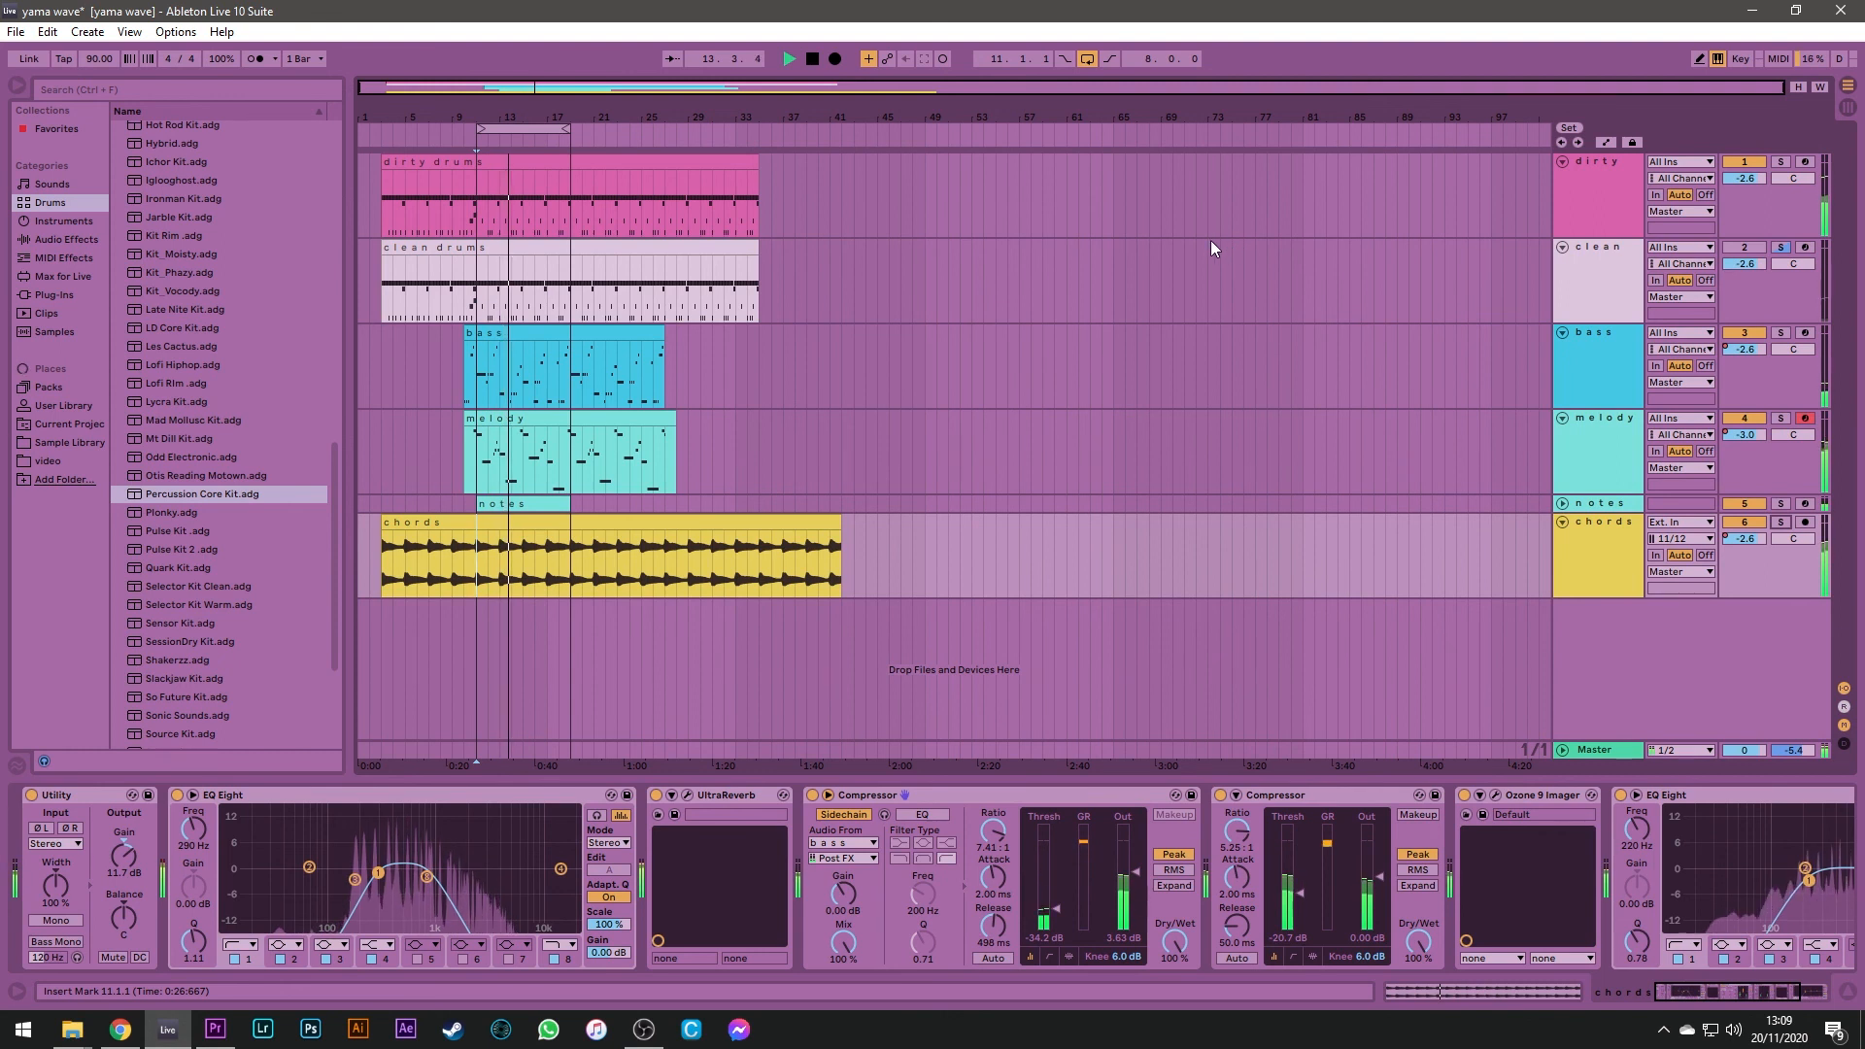
{"action": "left_click", "coordinate": [813, 61]}
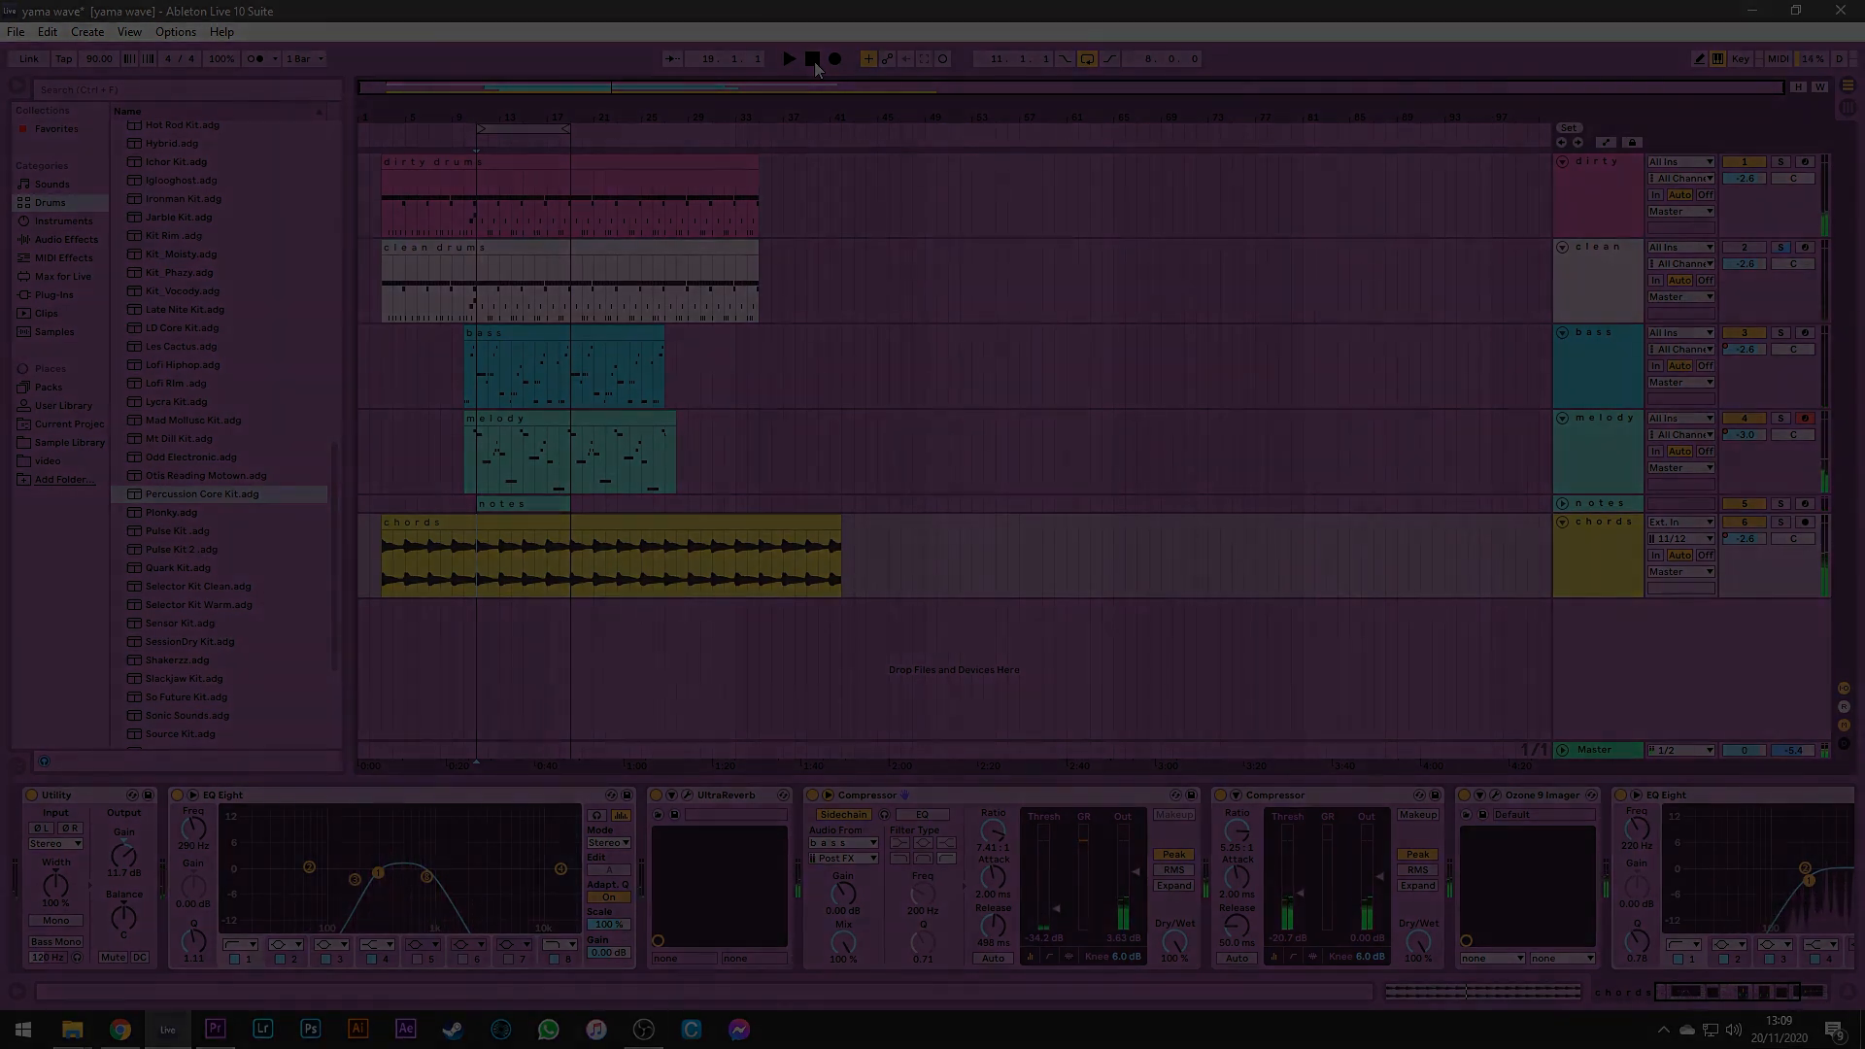